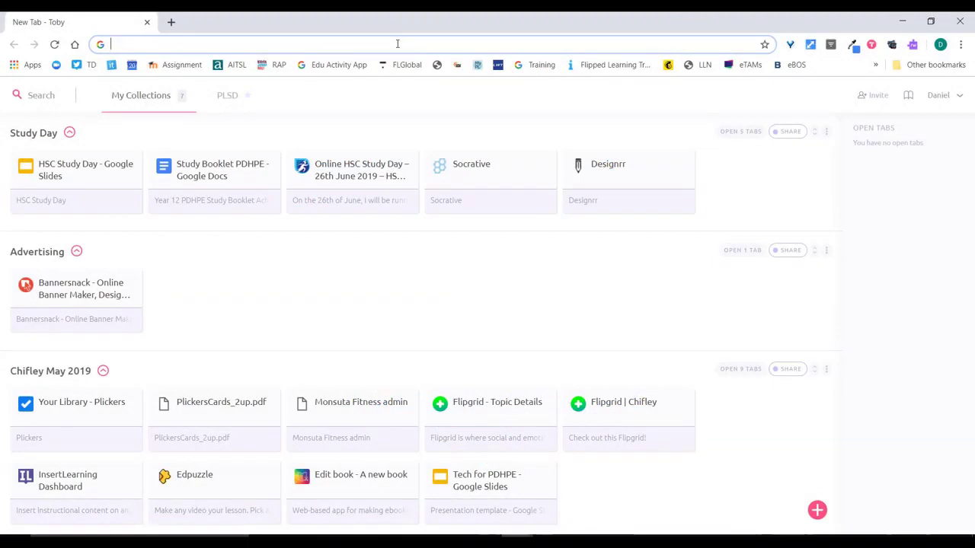
# - Load classroom.google.com and open the Classroom calendar
pyautogui.write('classroom')
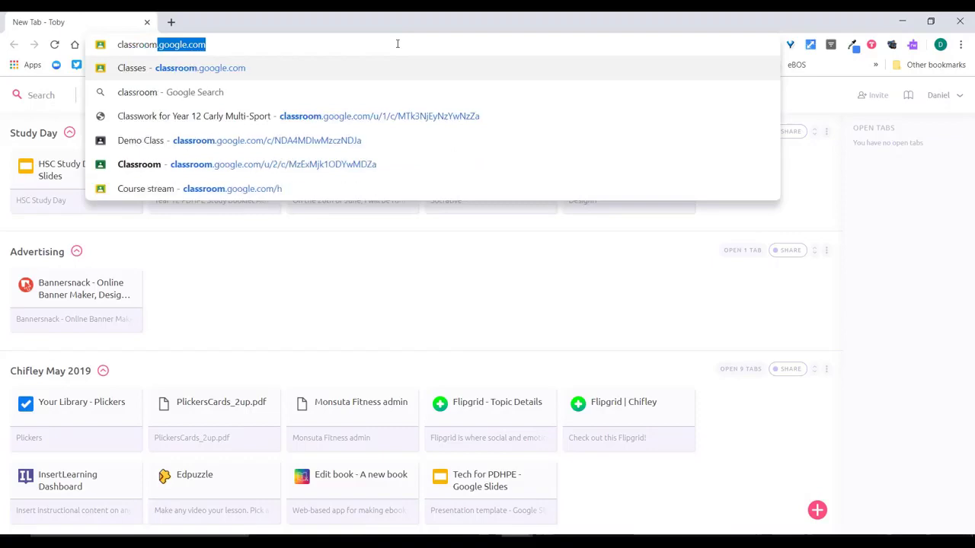
pyautogui.press('Right')
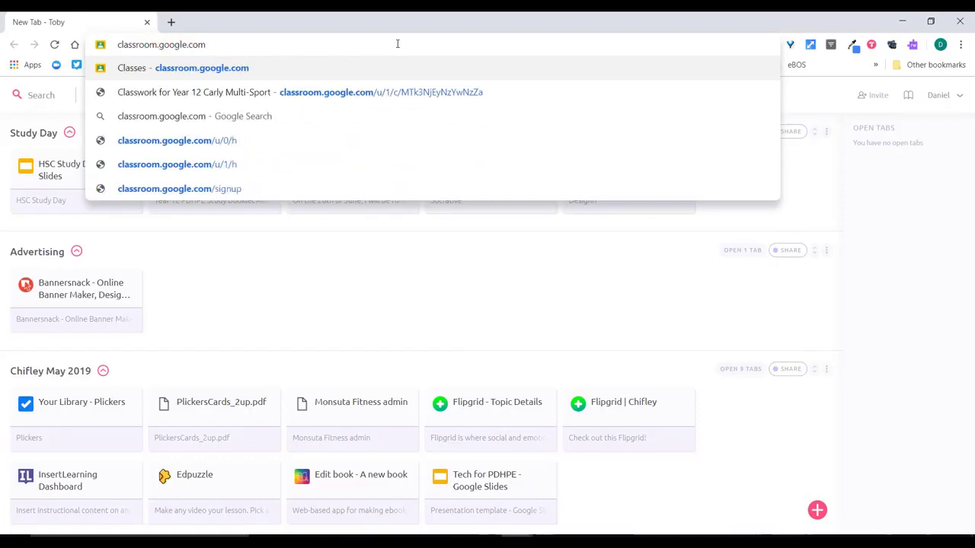
pyautogui.press('Return')
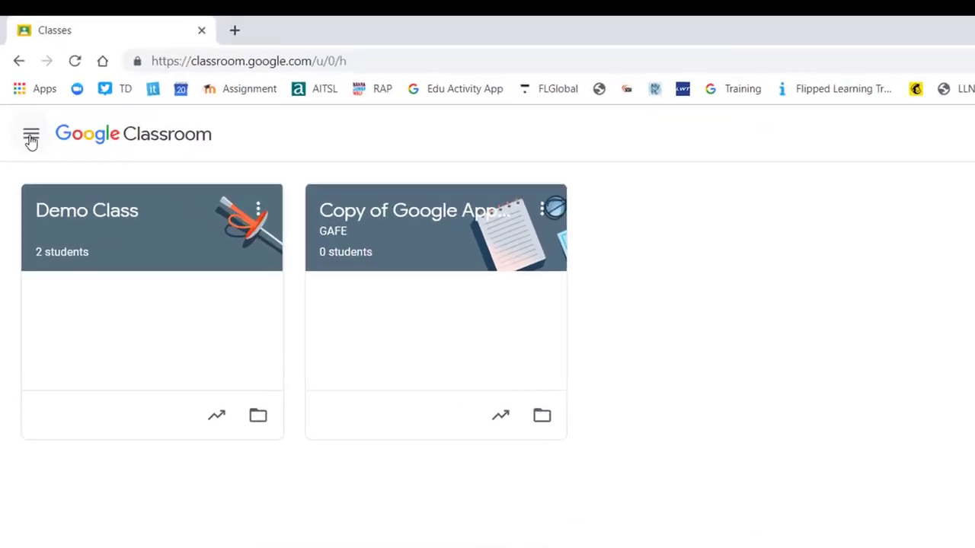
pyautogui.click(30, 137)
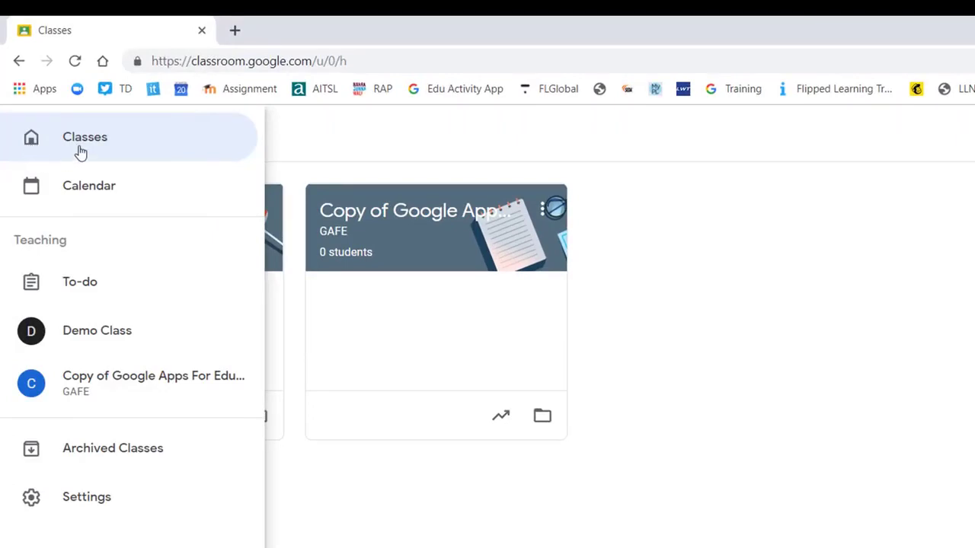
pyautogui.click(93, 194)
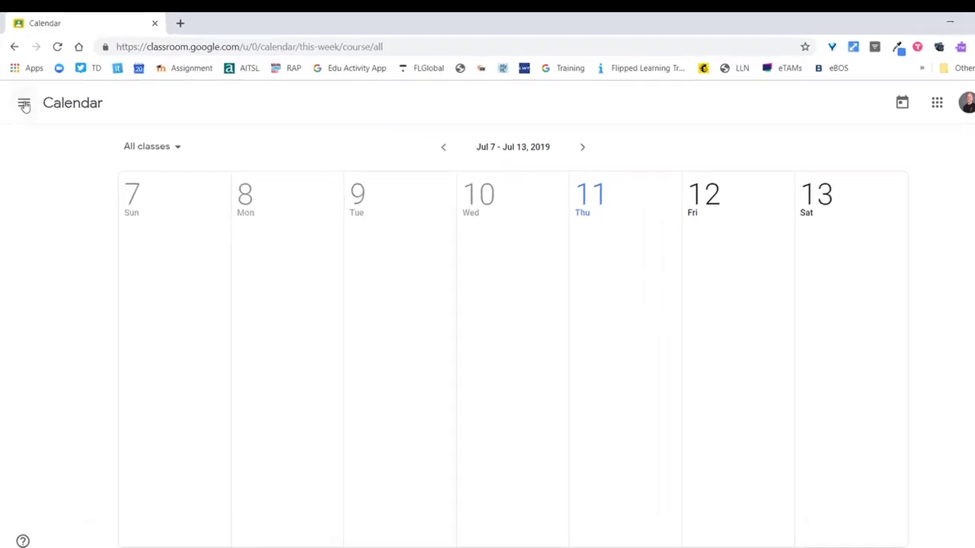
# - Open the To-do page and look at its Reviewed and To review lists
pyautogui.click(24, 104)
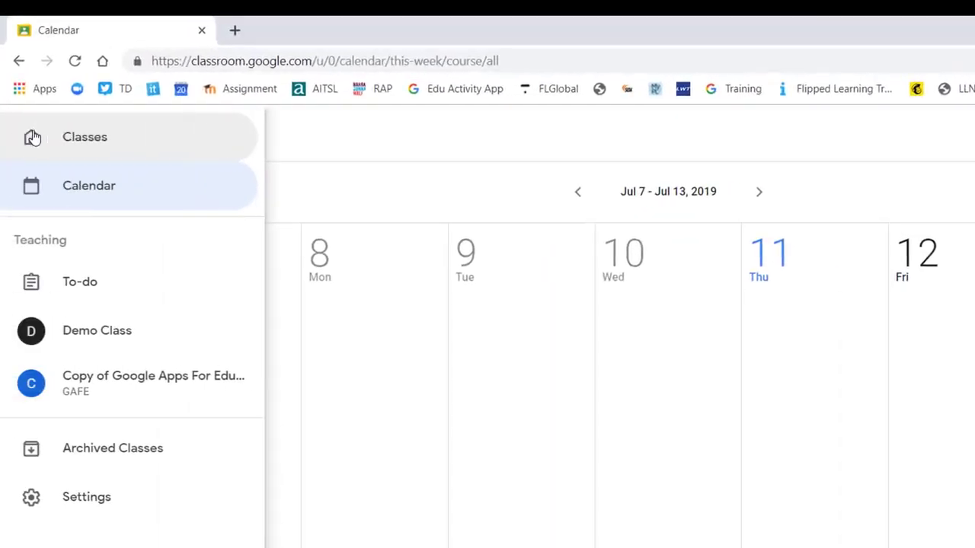
pyautogui.click(78, 288)
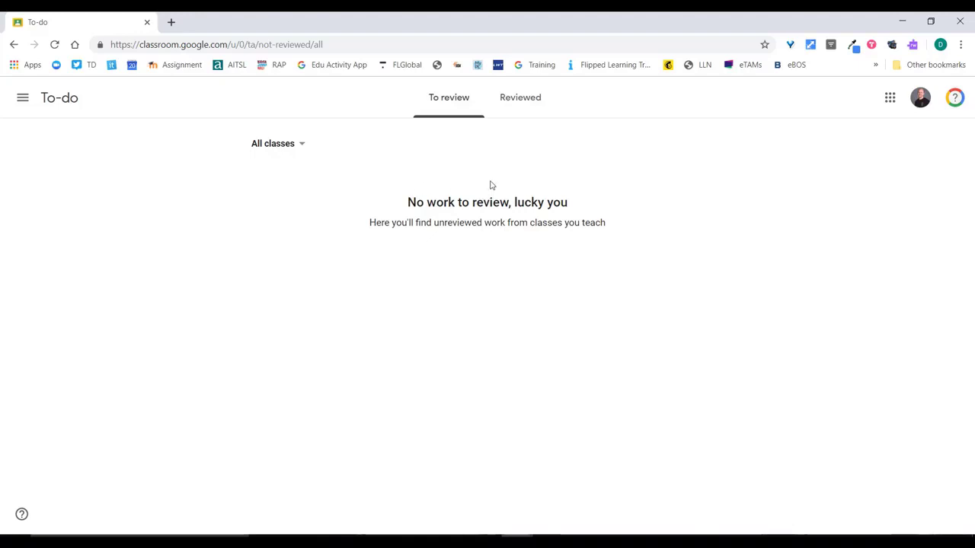
pyautogui.click(520, 102)
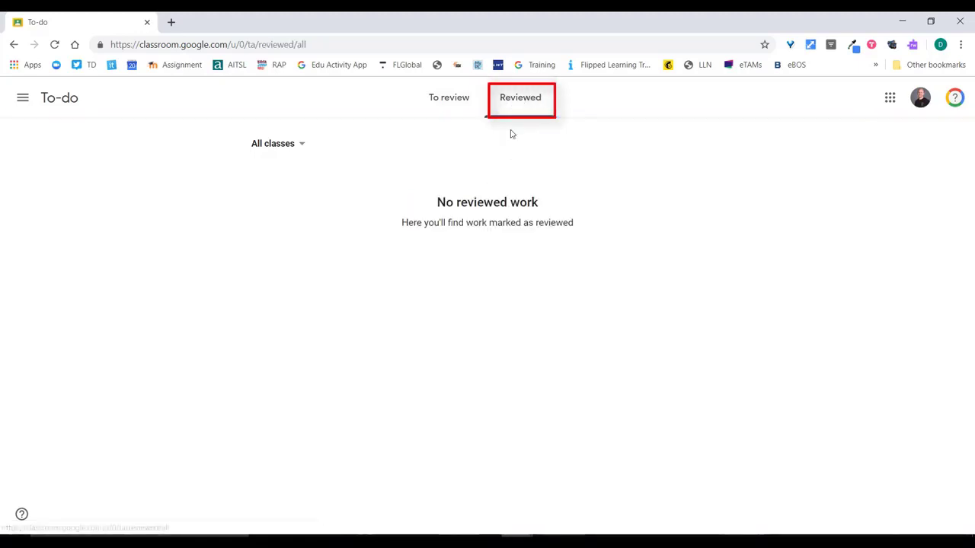
pyautogui.click(454, 103)
pyautogui.click(515, 97)
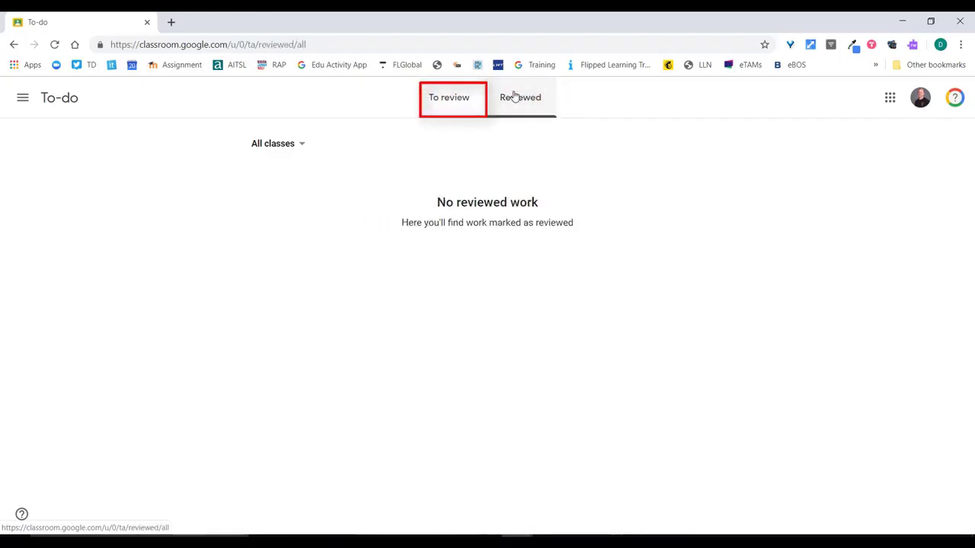
# - Filter the reviewed work by Demo Class and by Copy of Google Apps For Education -2020
pyautogui.click(299, 145)
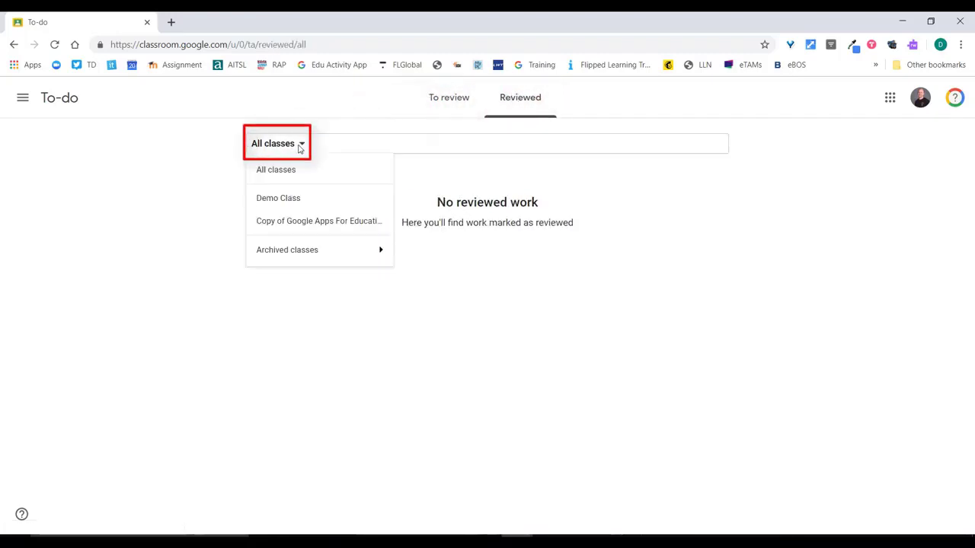
pyautogui.click(298, 202)
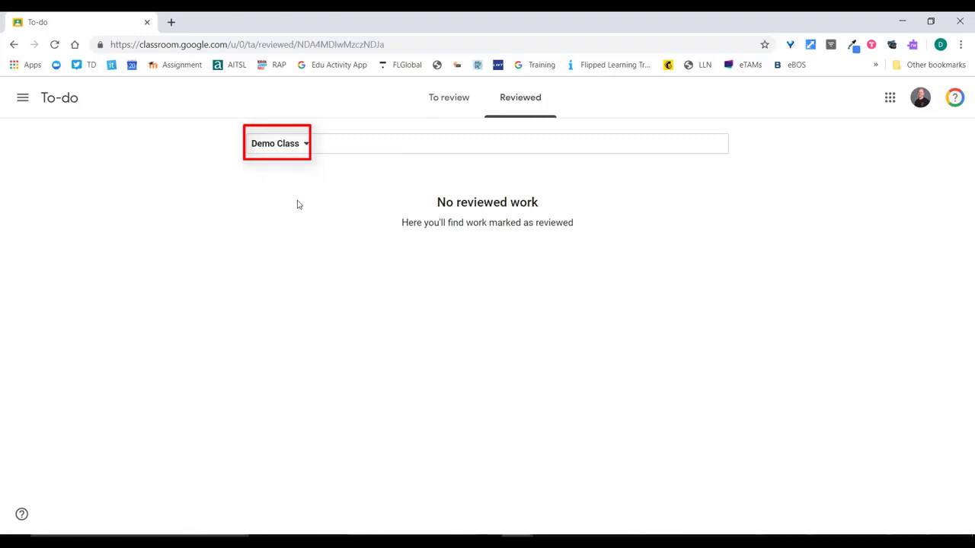
pyautogui.click(307, 145)
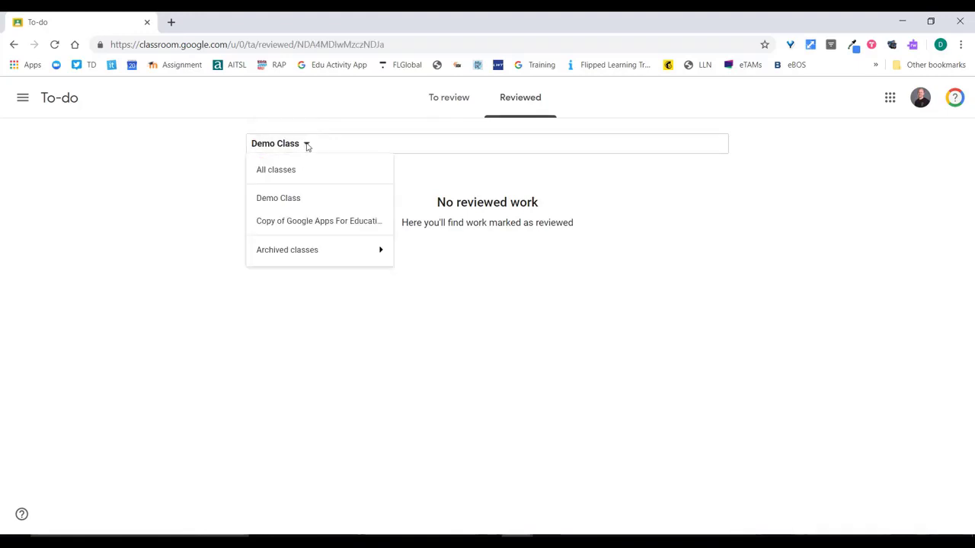
pyautogui.click(307, 222)
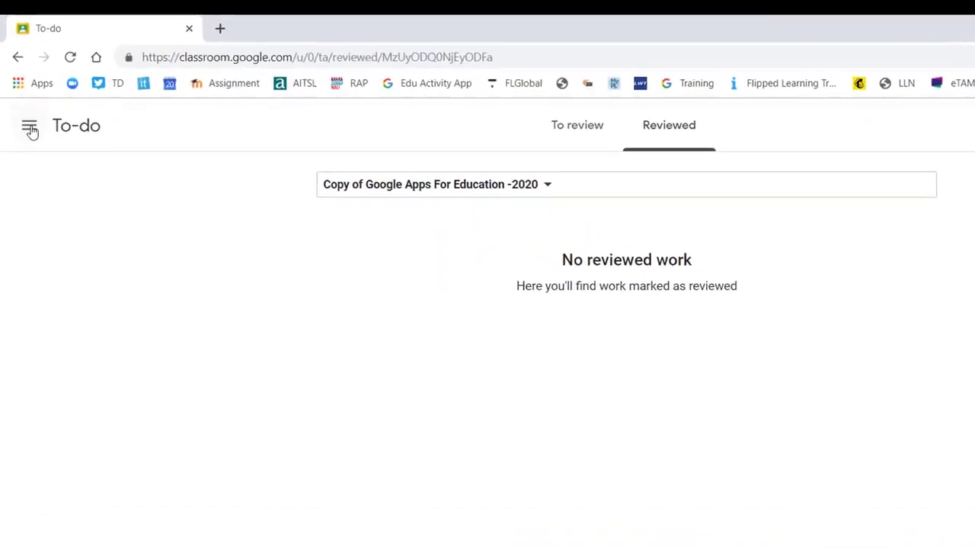
# - In the Classroom settings, turn off class notifications for Copy of Google Apps For Education -2020
pyautogui.click(30, 129)
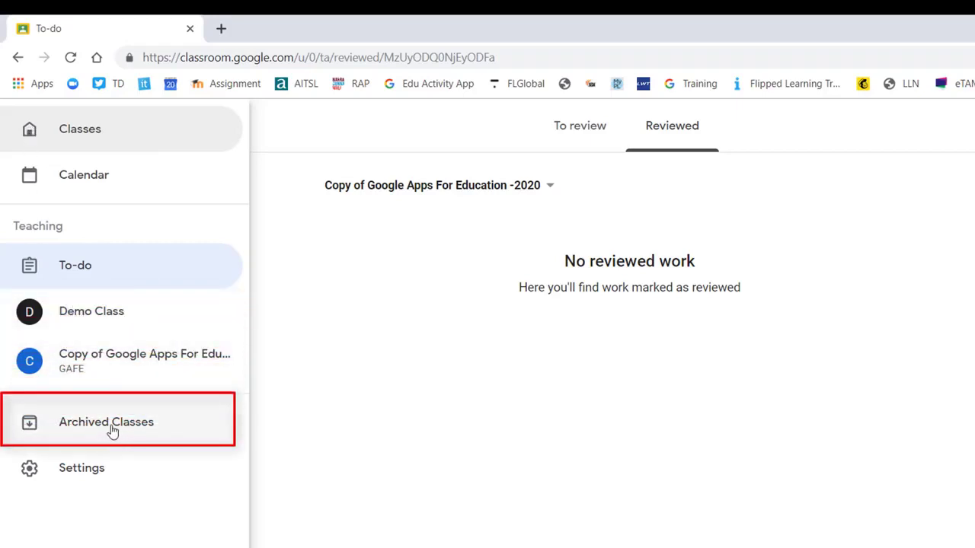
pyautogui.click(85, 469)
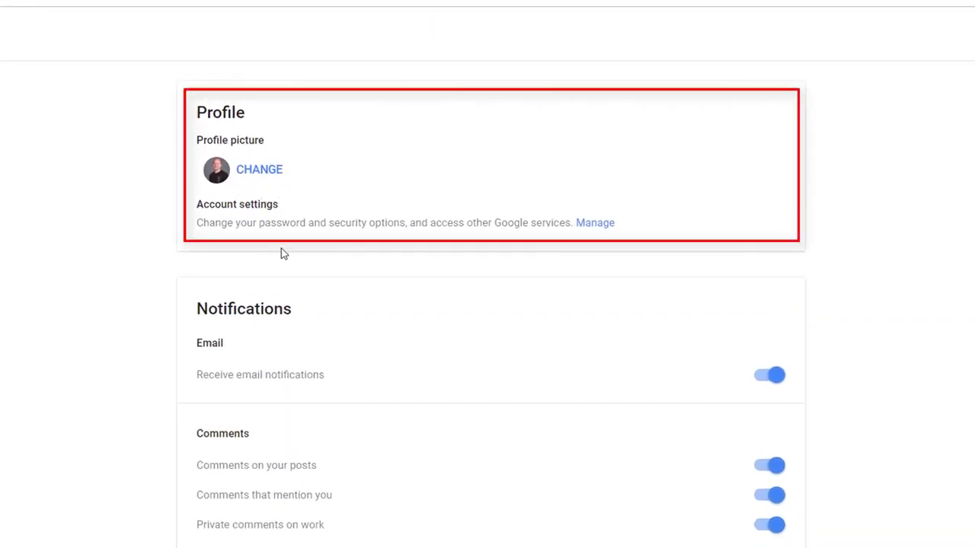
pyautogui.scroll(-2, 381, 281)
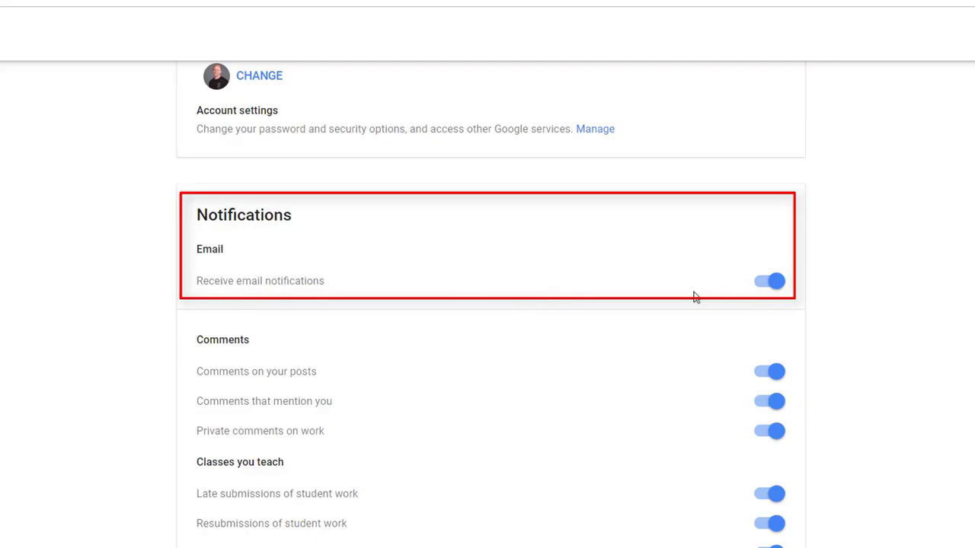
pyautogui.scroll(-2, 586, 320)
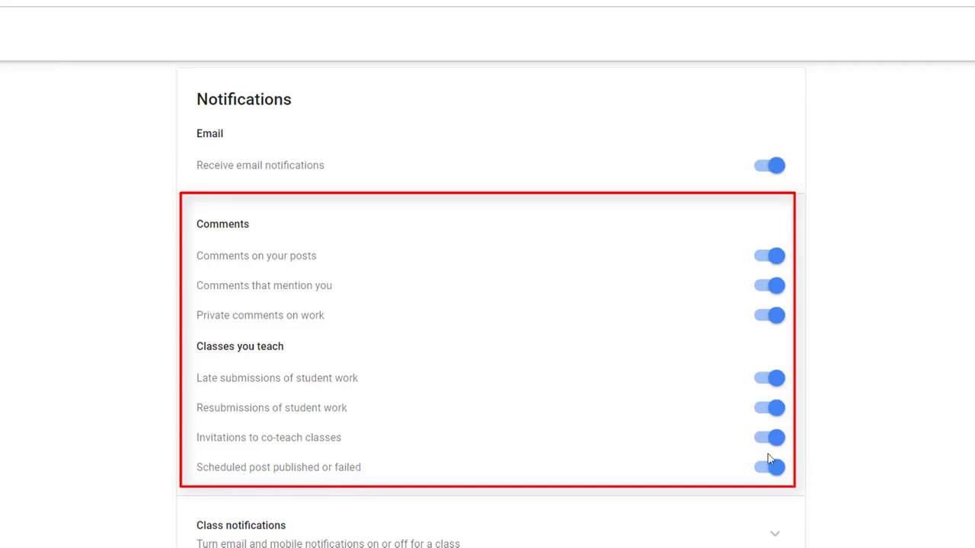
pyautogui.scroll(-1, 642, 394)
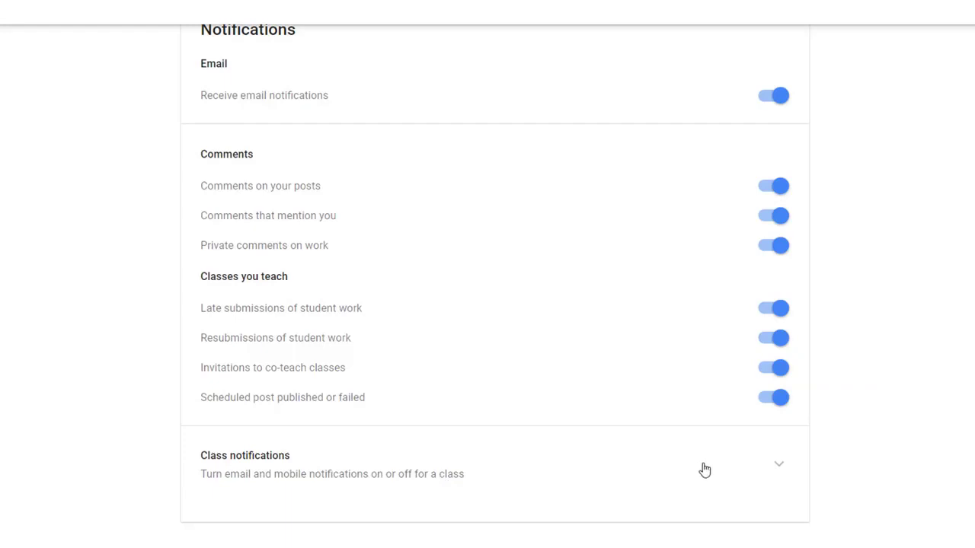
pyautogui.click(780, 466)
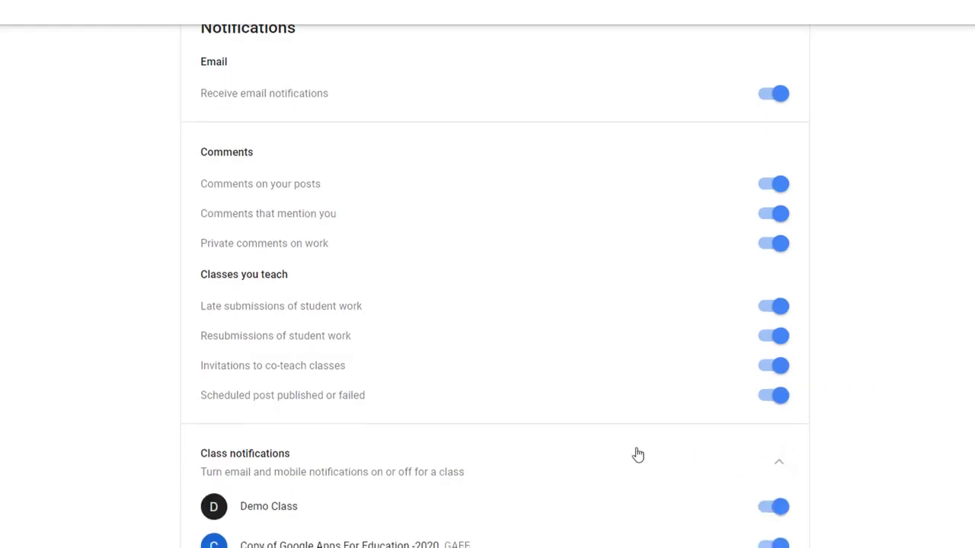
pyautogui.scroll(-1, 636, 452)
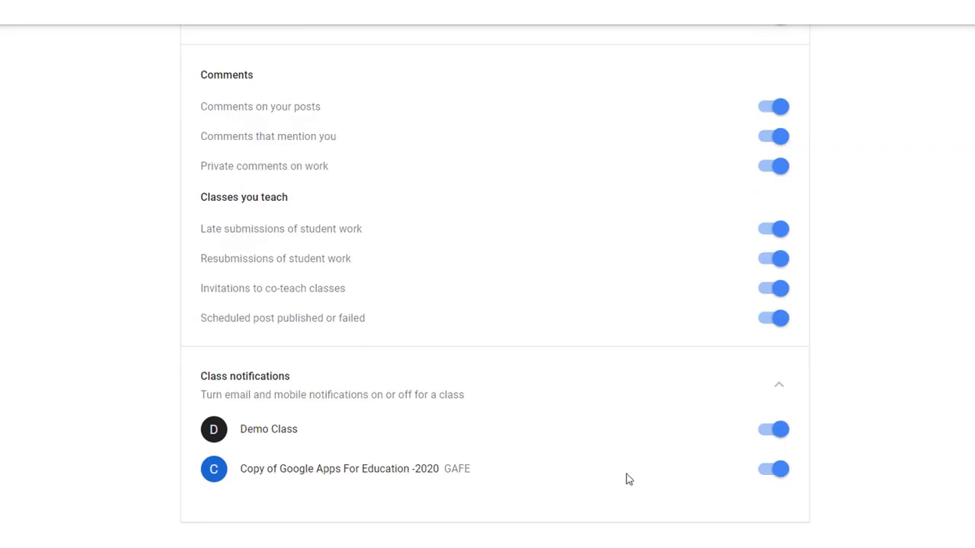
pyautogui.click(768, 472)
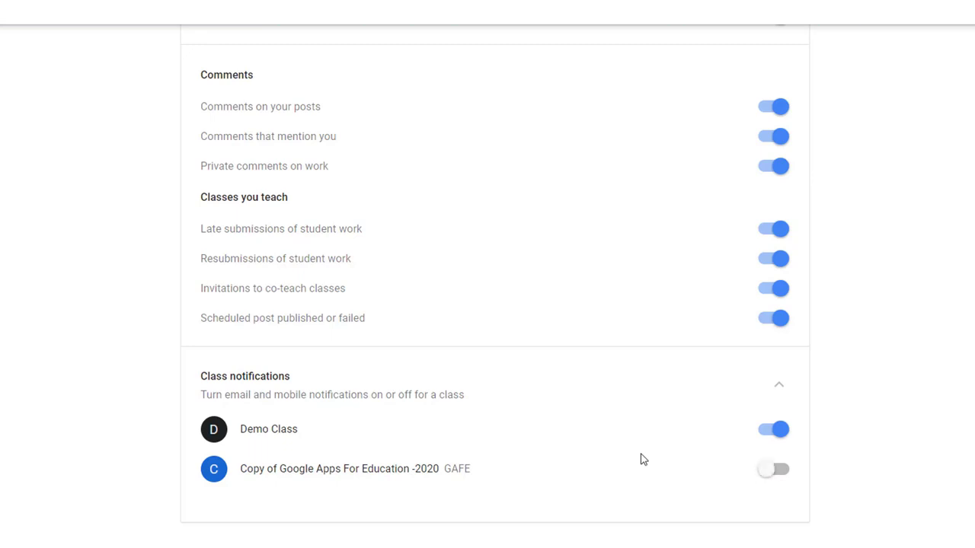
pyautogui.scroll(10, 84, 191)
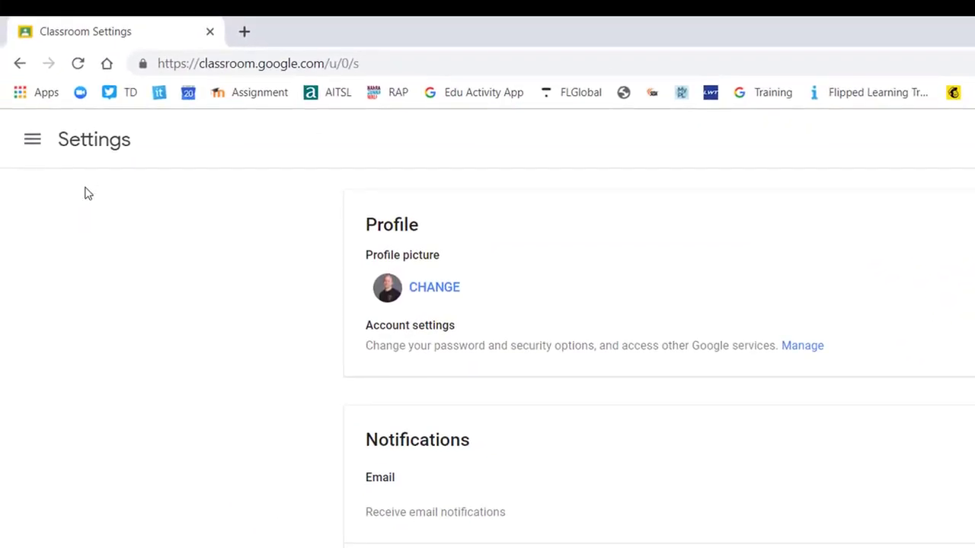
# - From the Classes page, create a class named Test 1 with section Secondary, subject Geography and room K3
pyautogui.click(32, 143)
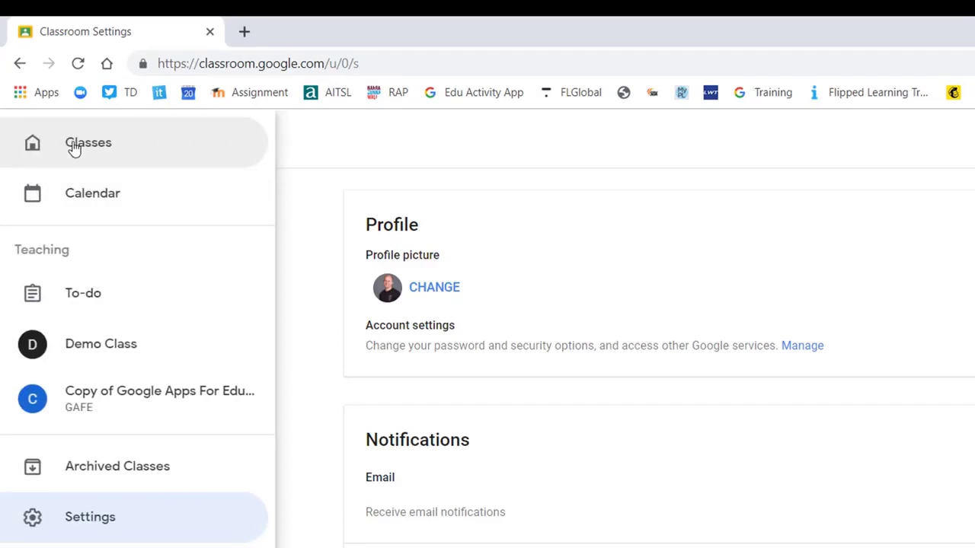
pyautogui.click(74, 147)
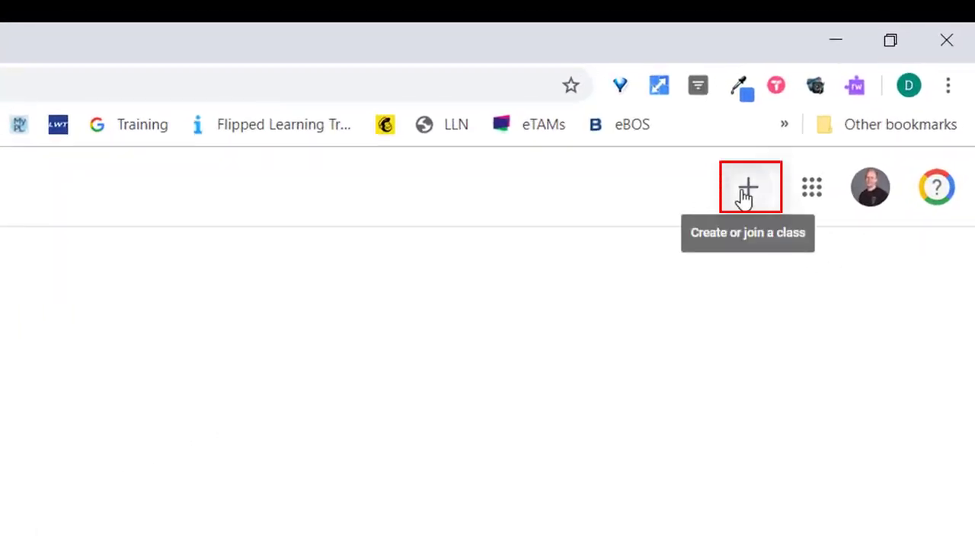
pyautogui.click(744, 197)
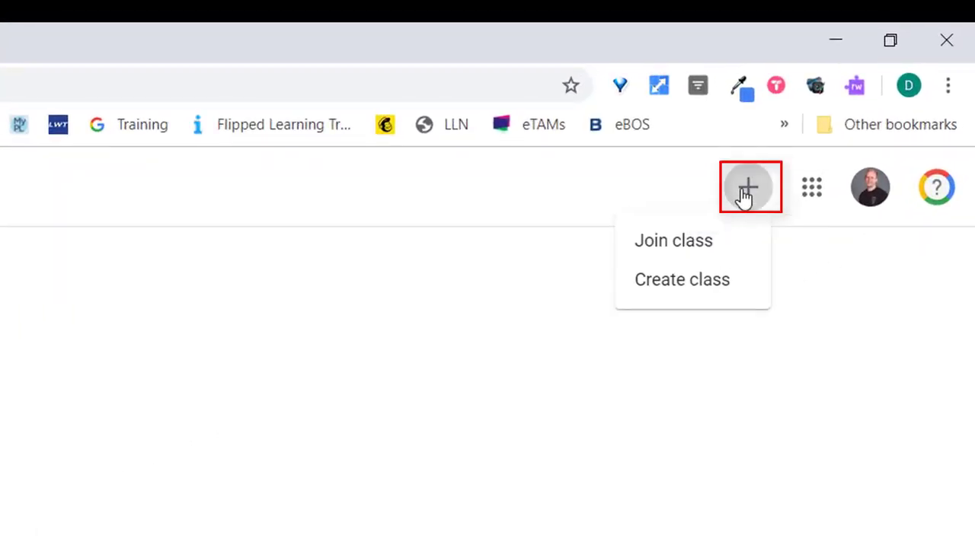
pyautogui.click(695, 283)
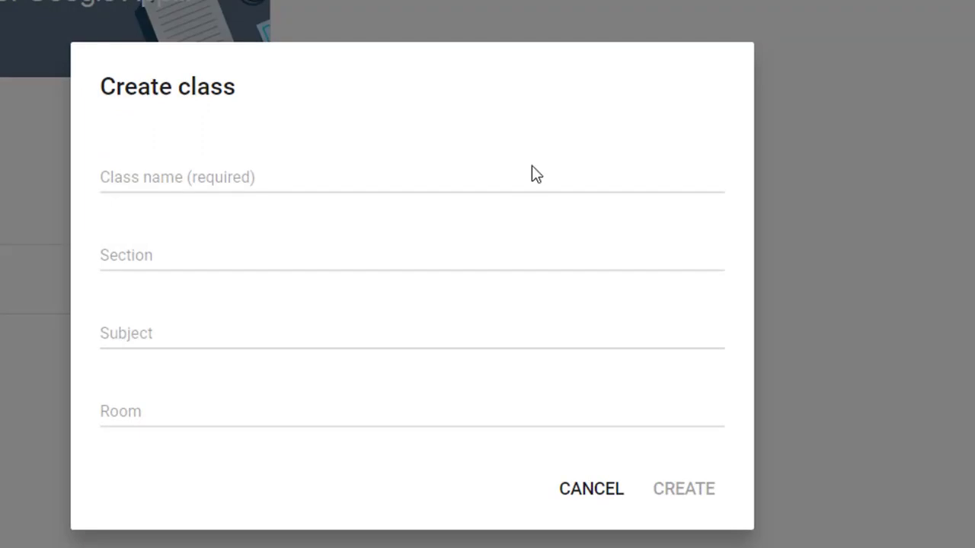
pyautogui.click(354, 180)
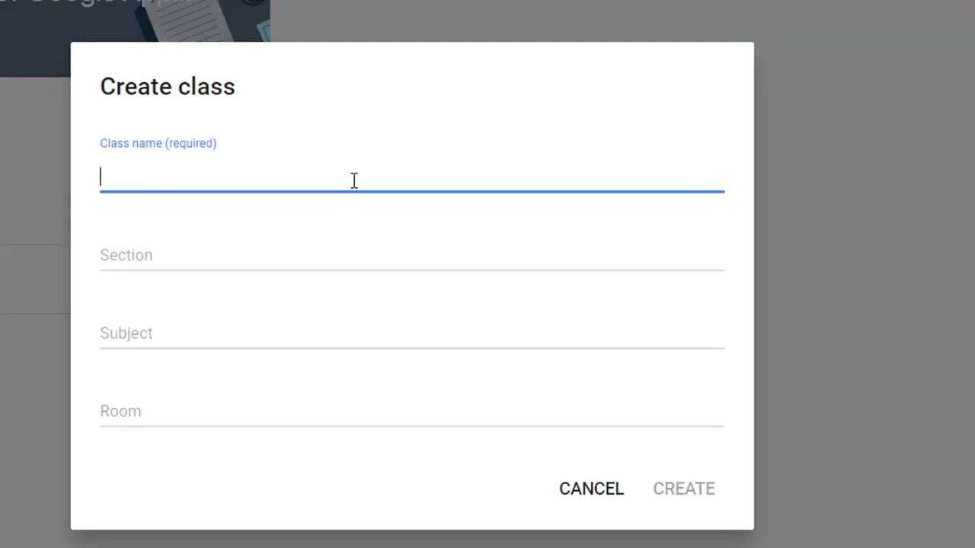
pyautogui.write('Test 1')
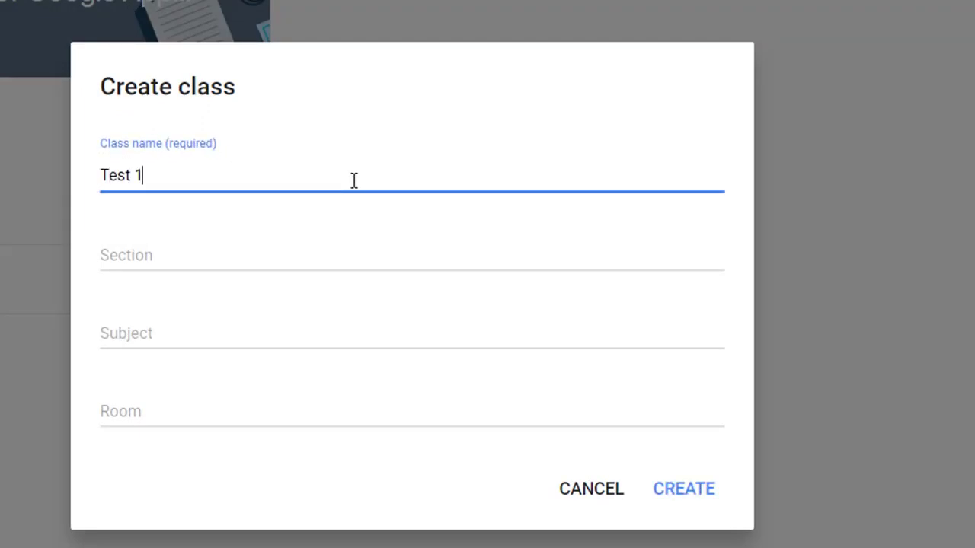
pyautogui.click(235, 255)
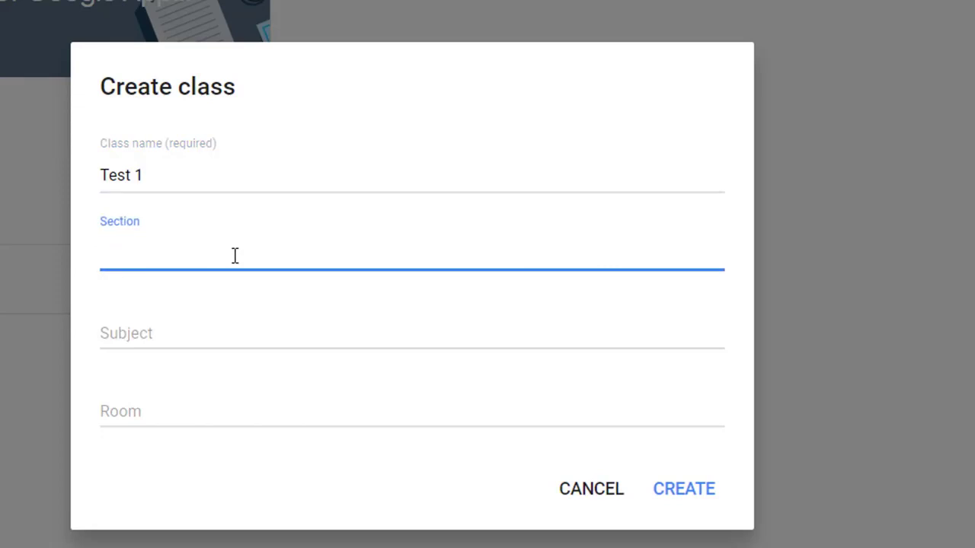
pyautogui.write('Secondary')
pyautogui.click(206, 329)
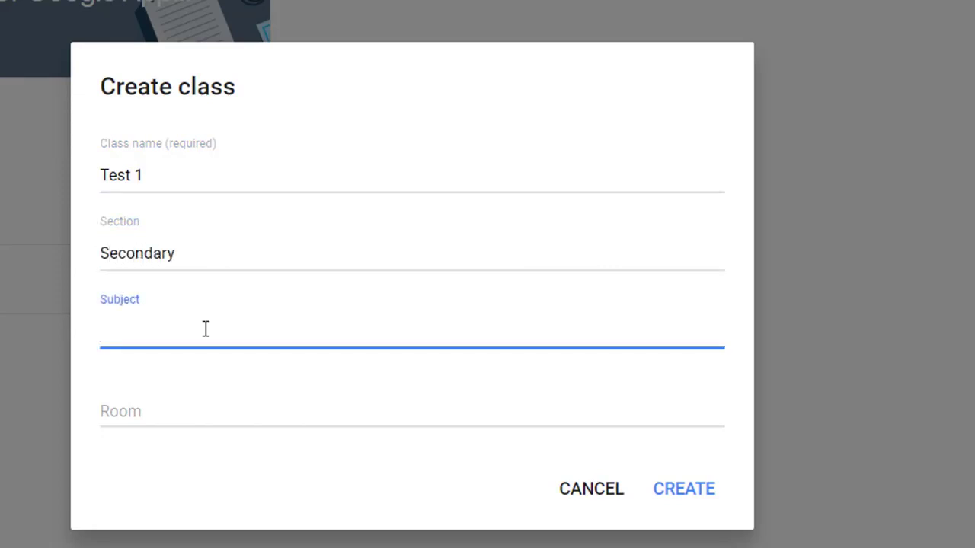
pyautogui.write('Geography')
pyautogui.click(214, 423)
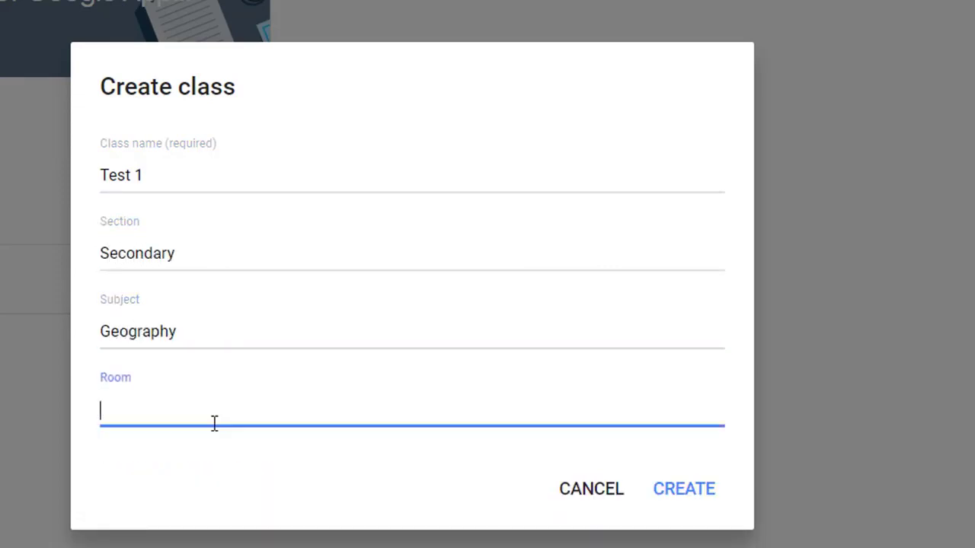
pyautogui.write('K3')
pyautogui.click(689, 495)
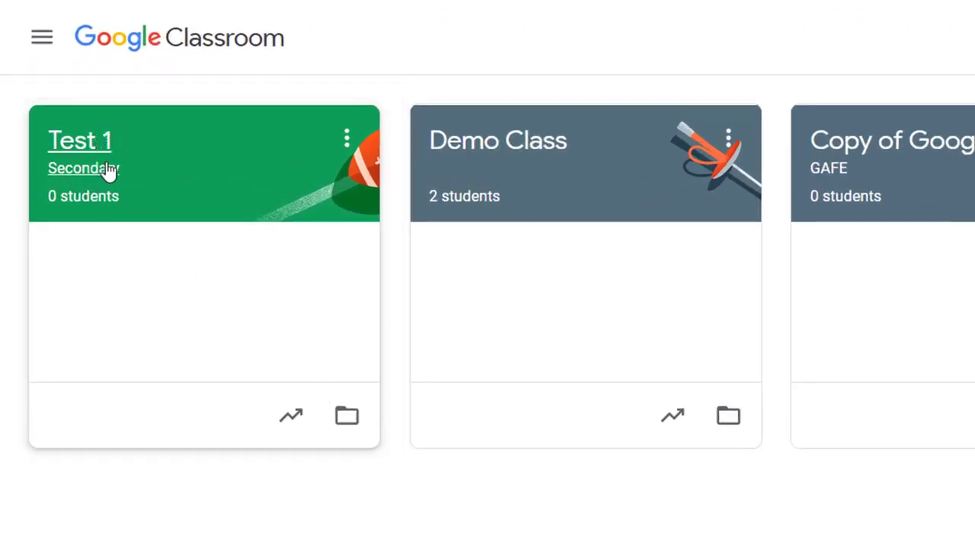
# - Look at the options available for the Test 1 class card and open its class folder
pyautogui.click(347, 142)
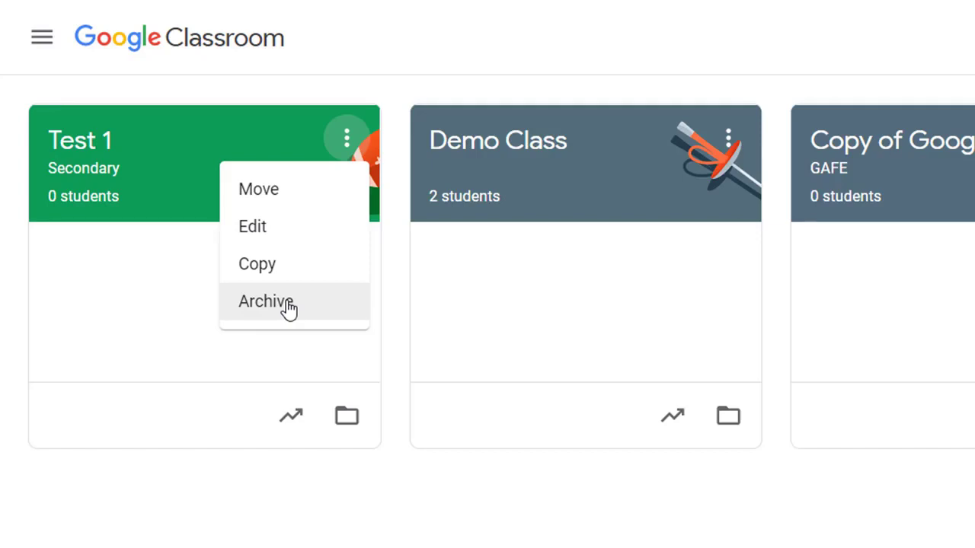
pyautogui.click(206, 362)
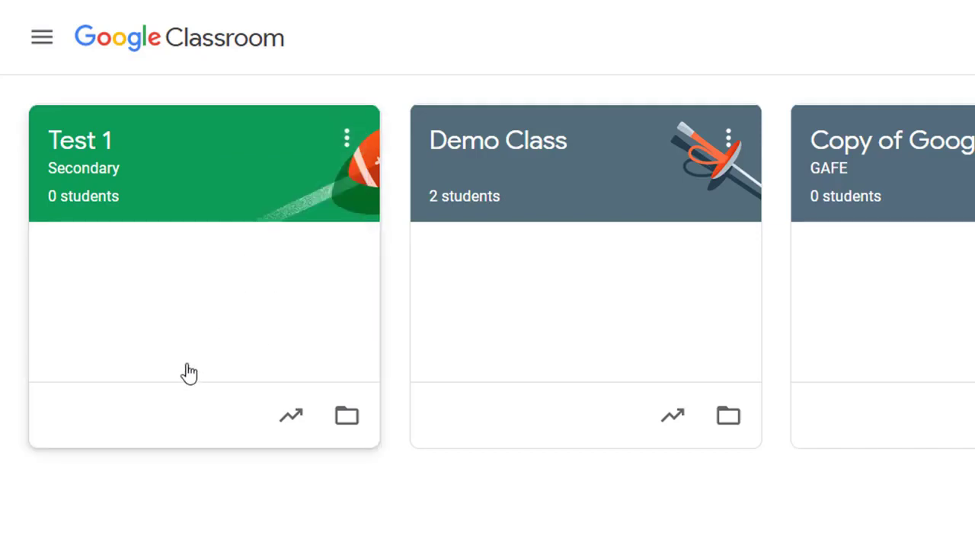
pyautogui.click(348, 418)
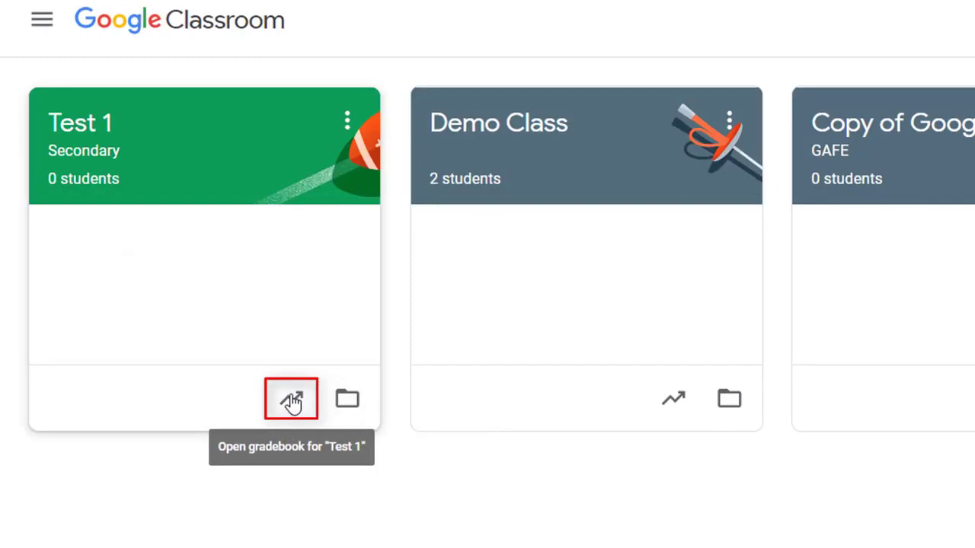
# - Open the Test 1 class and look through its Stream, Classwork, People and Grades pages
pyautogui.click(292, 400)
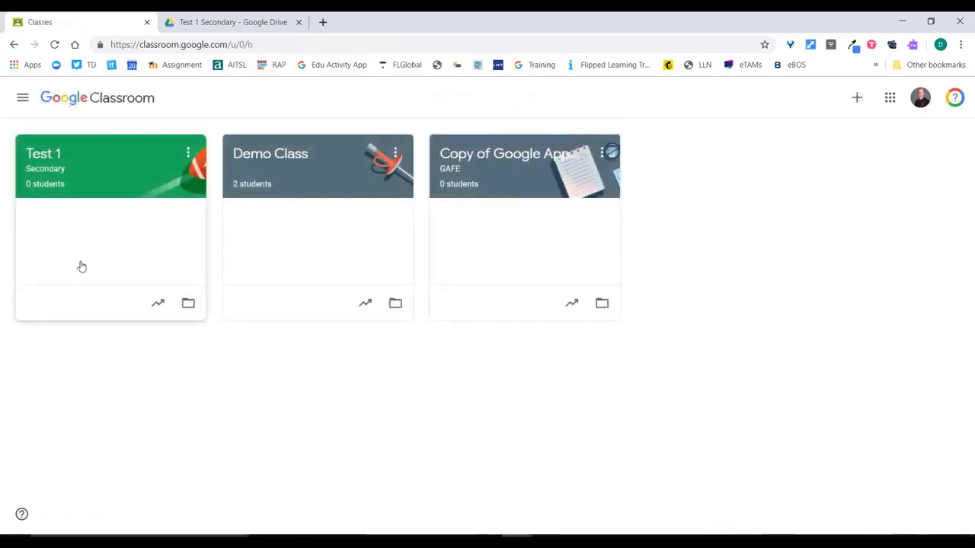
pyautogui.click(66, 207)
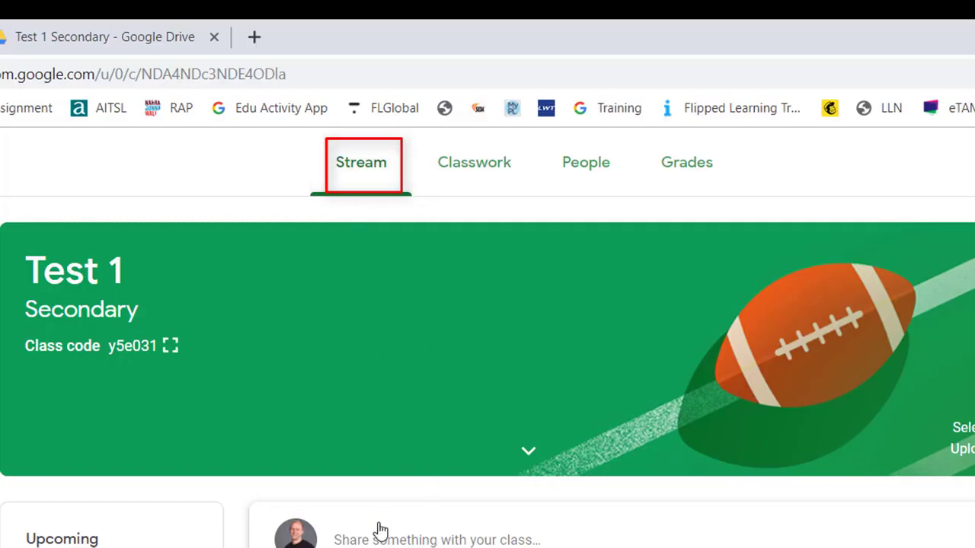
pyautogui.click(472, 174)
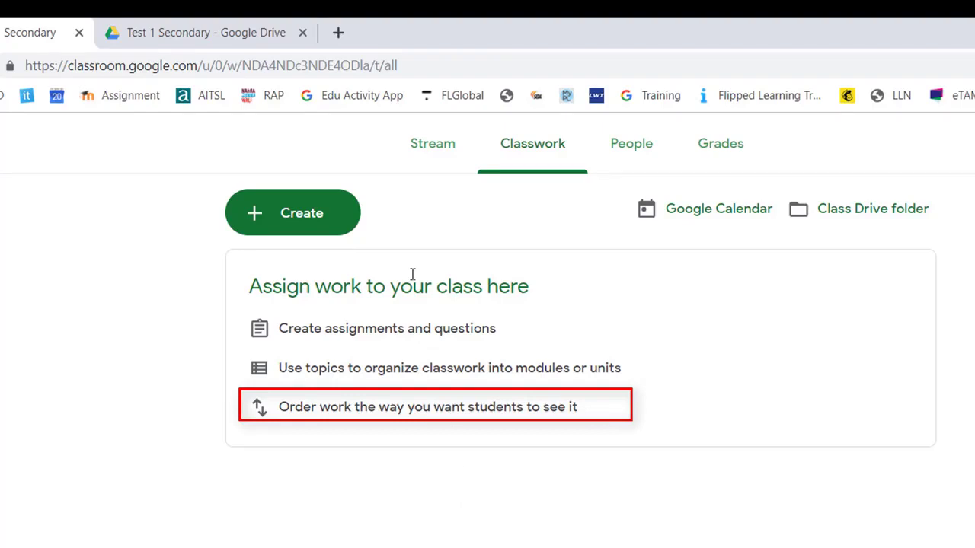
pyautogui.click(624, 152)
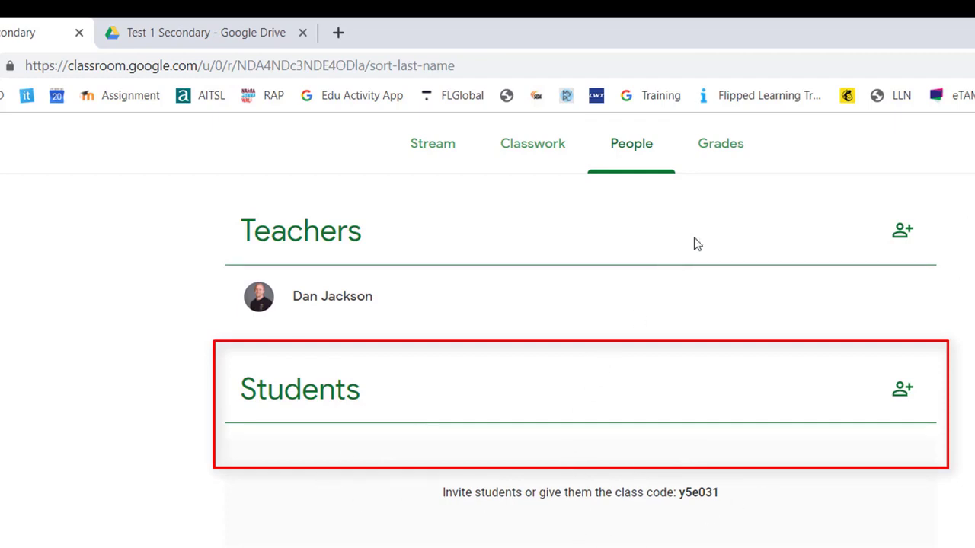
pyautogui.click(732, 157)
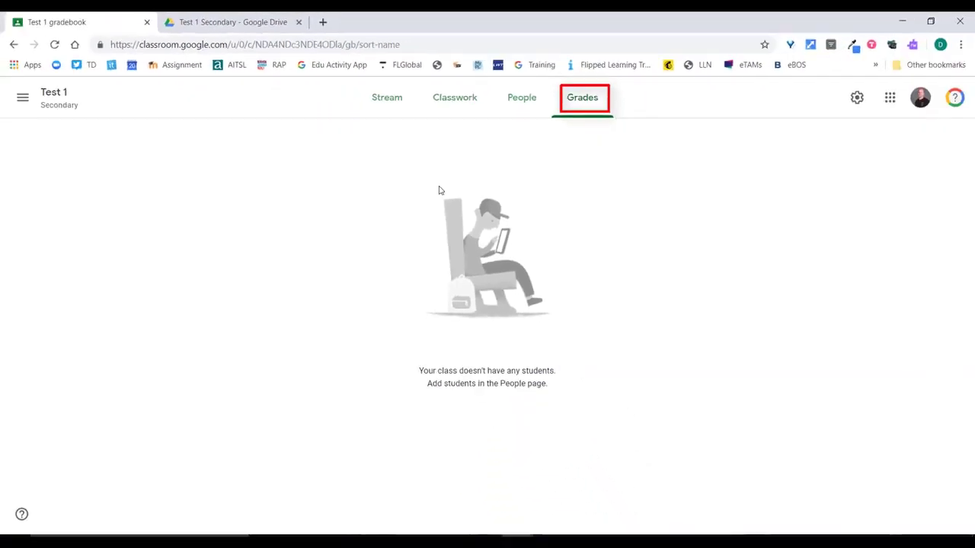
# - Return to the Test 1 Stream and view the class code enlarged, closing the enlarged display again
pyautogui.click(388, 101)
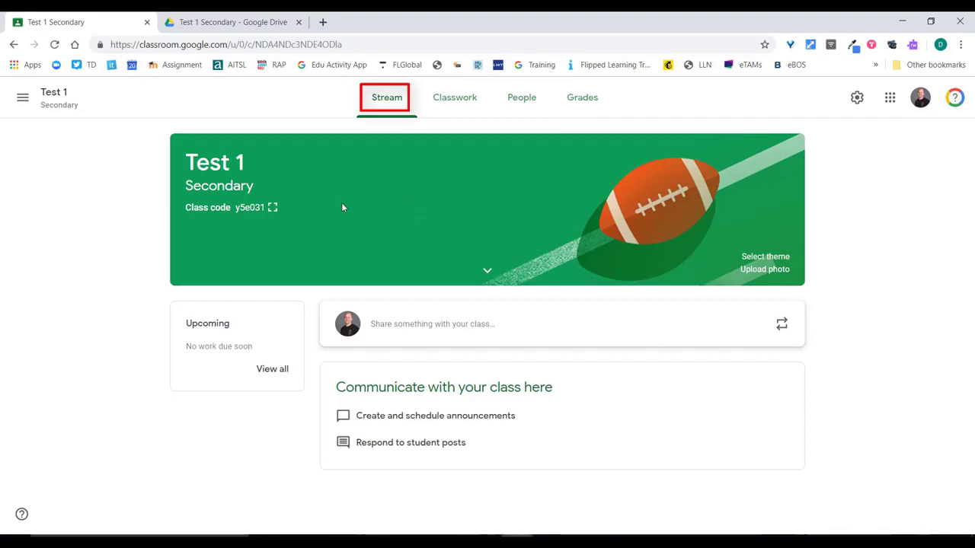
pyautogui.click(272, 208)
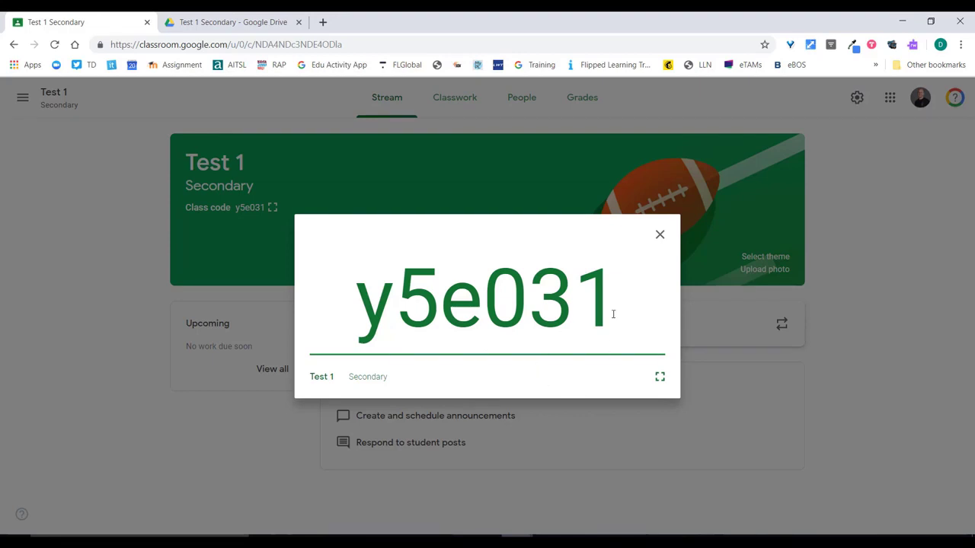
pyautogui.press('Escape')
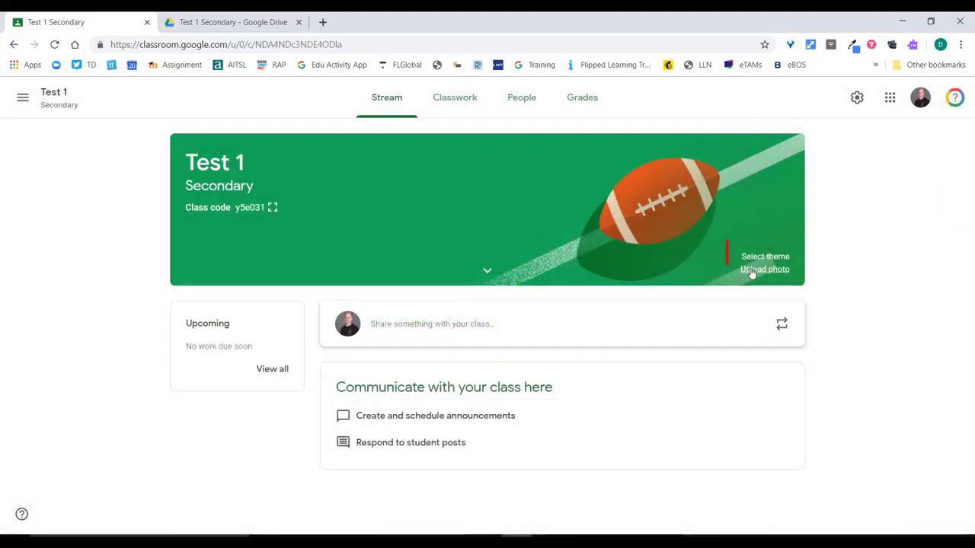
# - Set the class theme to the globe and map image from English & History, and check the subject and room details
pyautogui.click(769, 257)
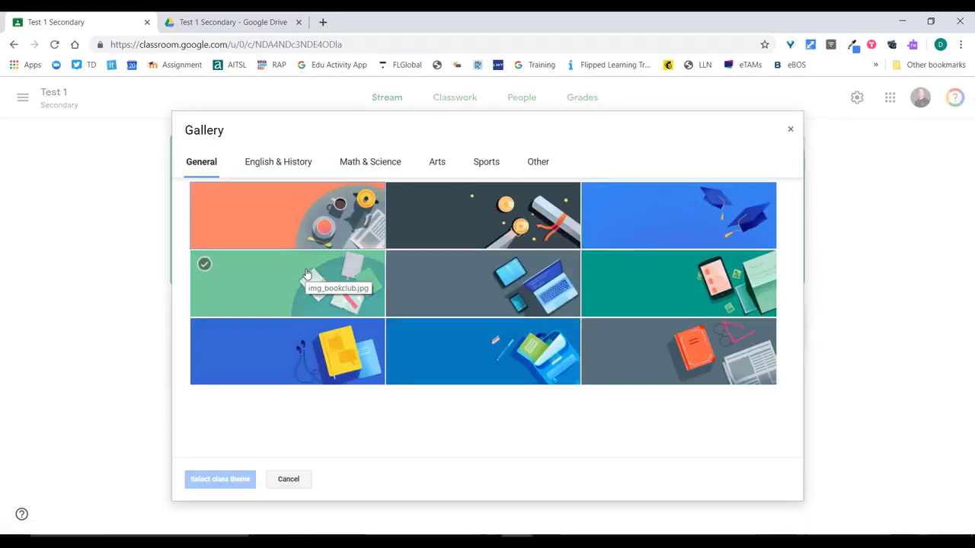
pyautogui.click(284, 166)
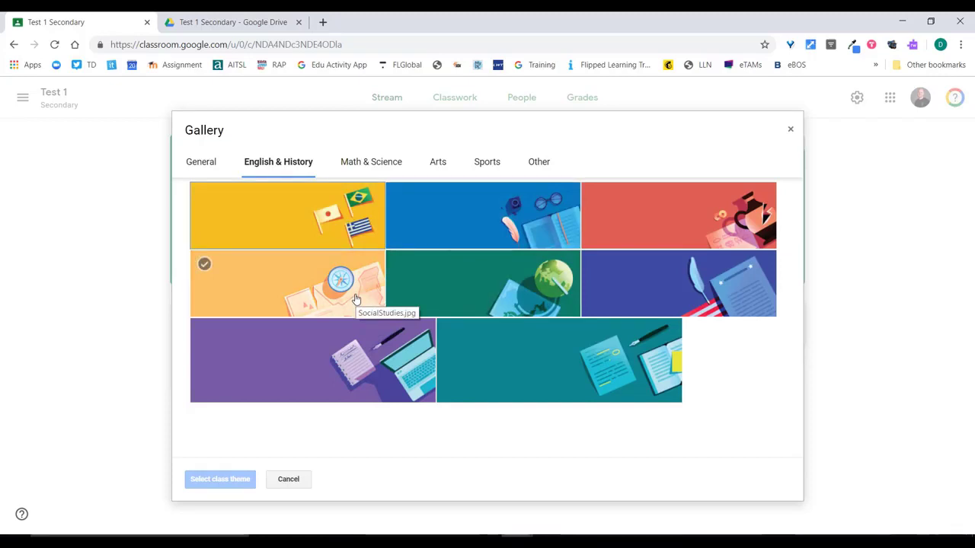
pyautogui.click(546, 276)
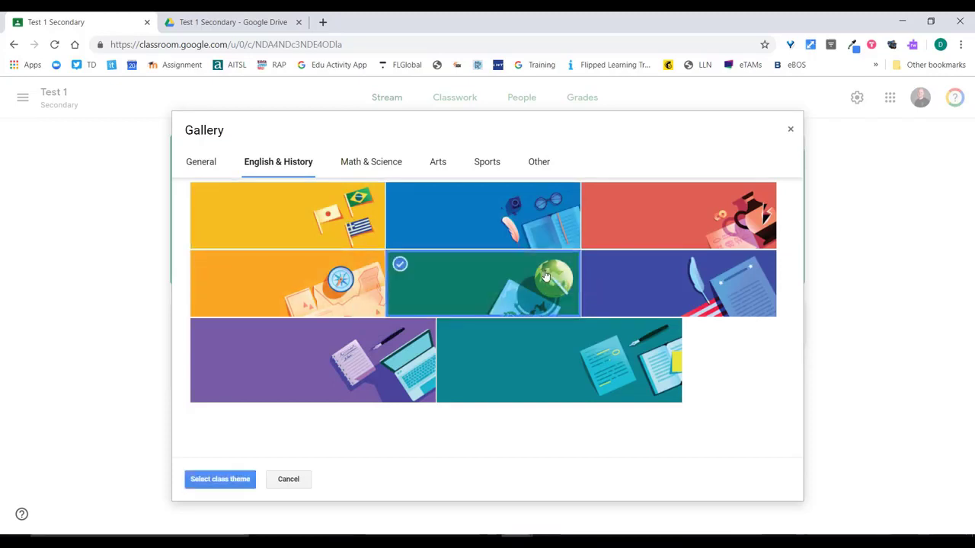
pyautogui.click(231, 479)
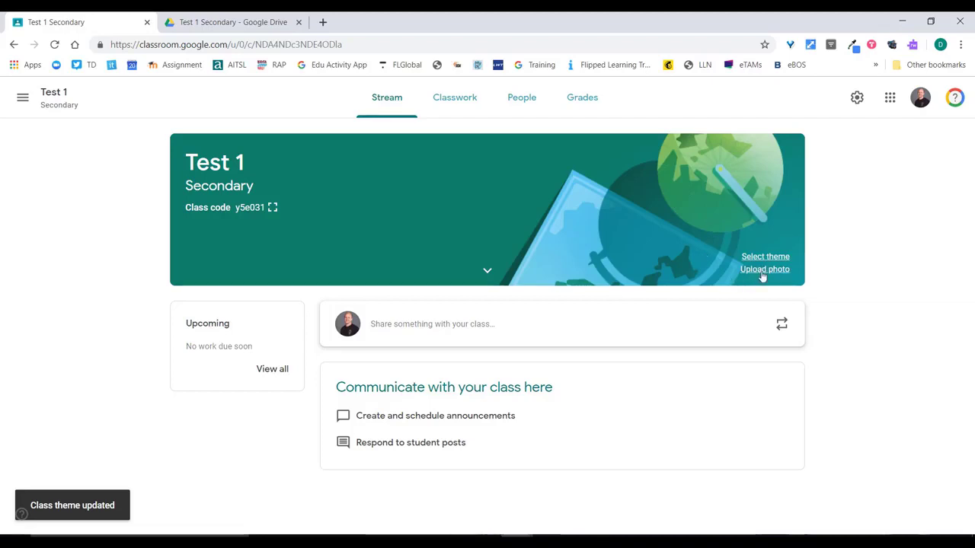
pyautogui.click(488, 273)
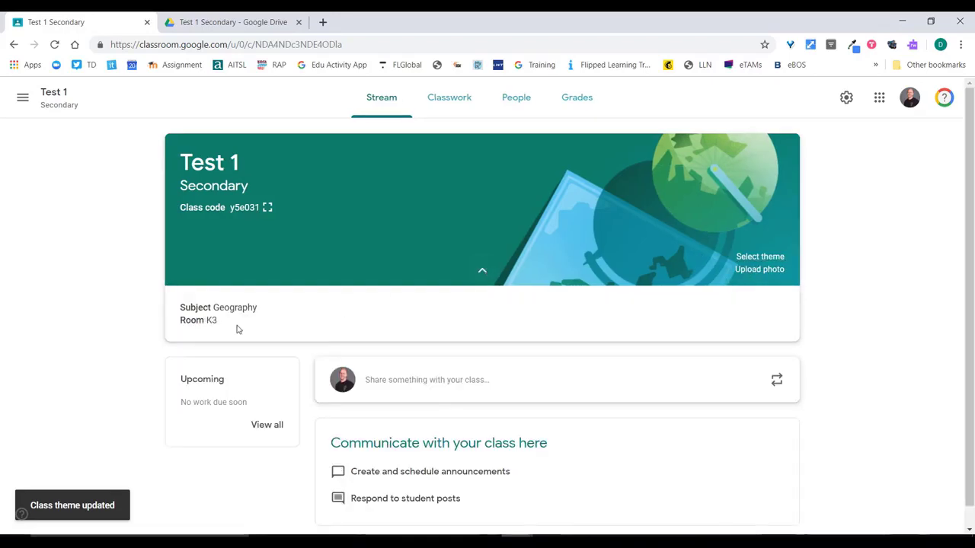
pyautogui.click(482, 272)
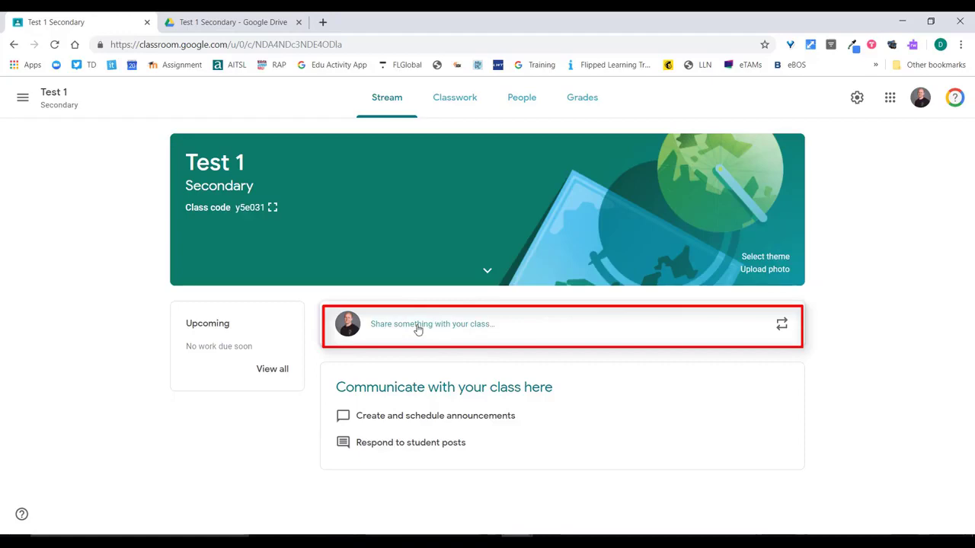
# - Draft the class announcement "Hi everyone. Welcome to the Test 1 Classroom. Introduce yourself."
pyautogui.click(418, 329)
pyautogui.scroll(-1, 435, 359)
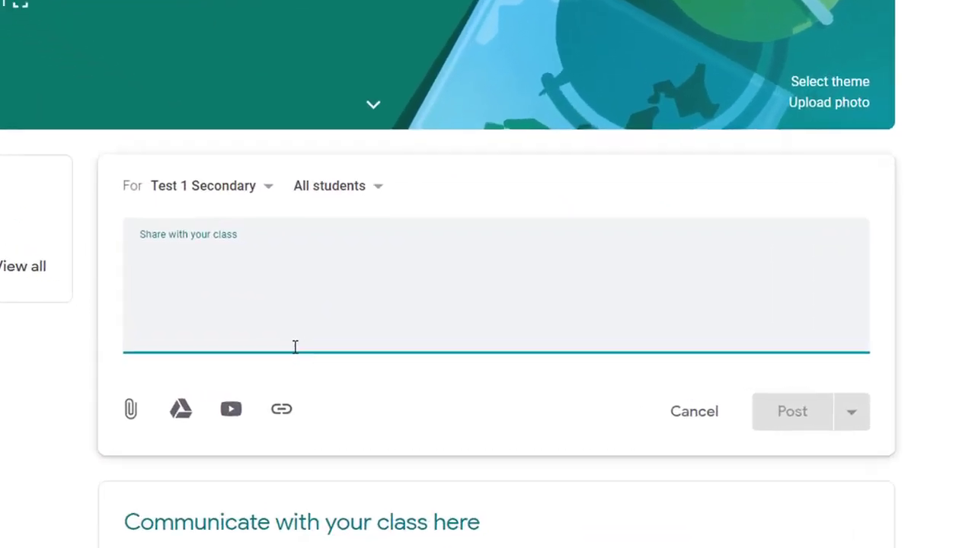
pyautogui.write('Hi everyone. Welcom')
pyautogui.write('e to ')
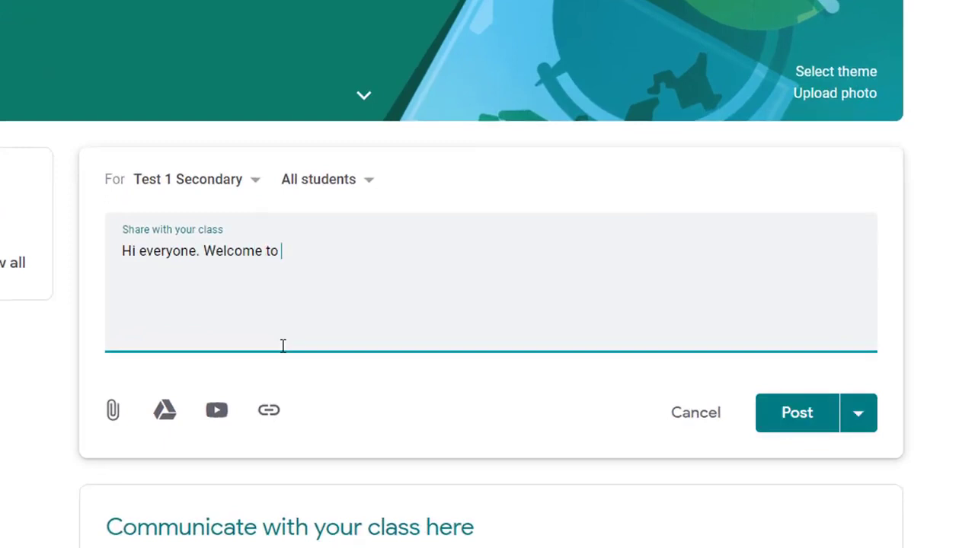
pyautogui.write('the Test 1 Classroom. Introduce yourself.')
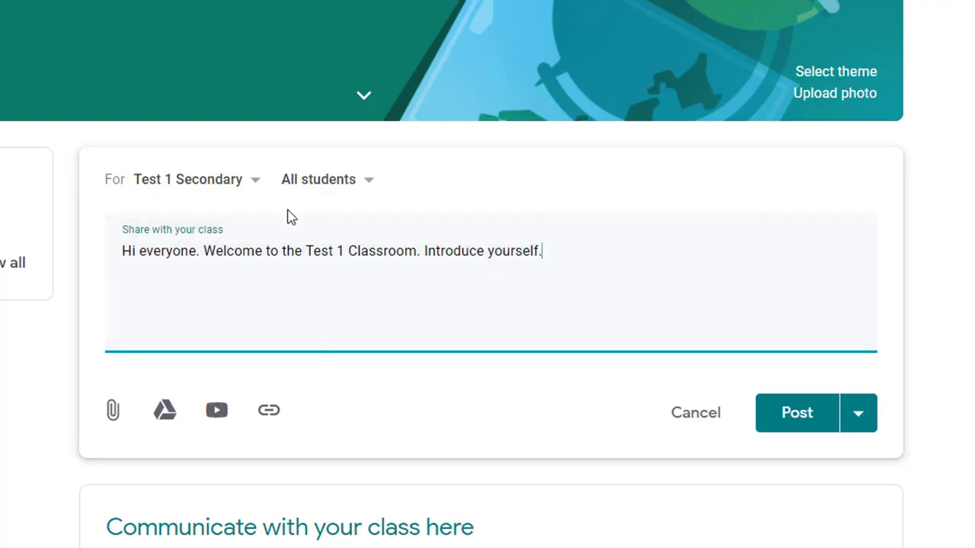
# - Try adding Demo Class to the announcement's audience, remove it again, and check which students can be chosen
pyautogui.click(252, 183)
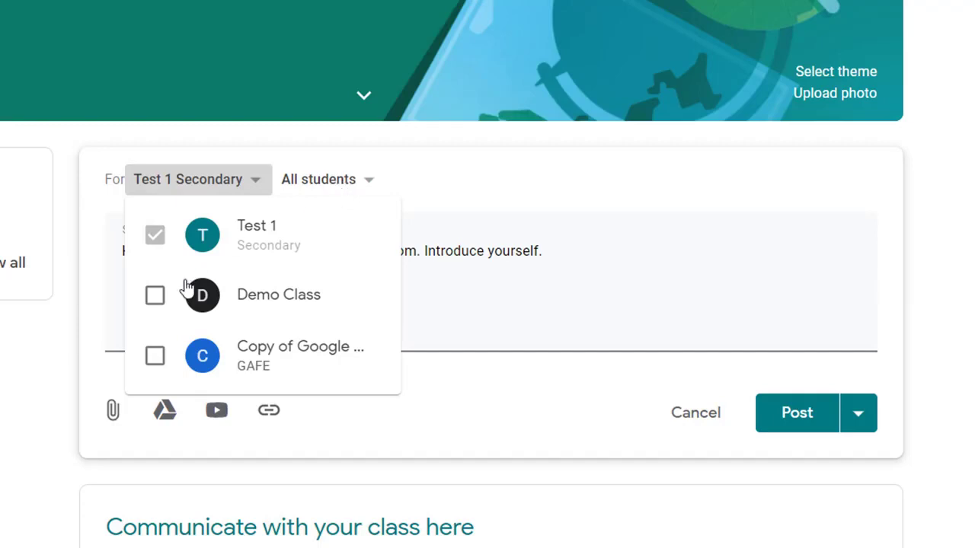
pyautogui.click(156, 301)
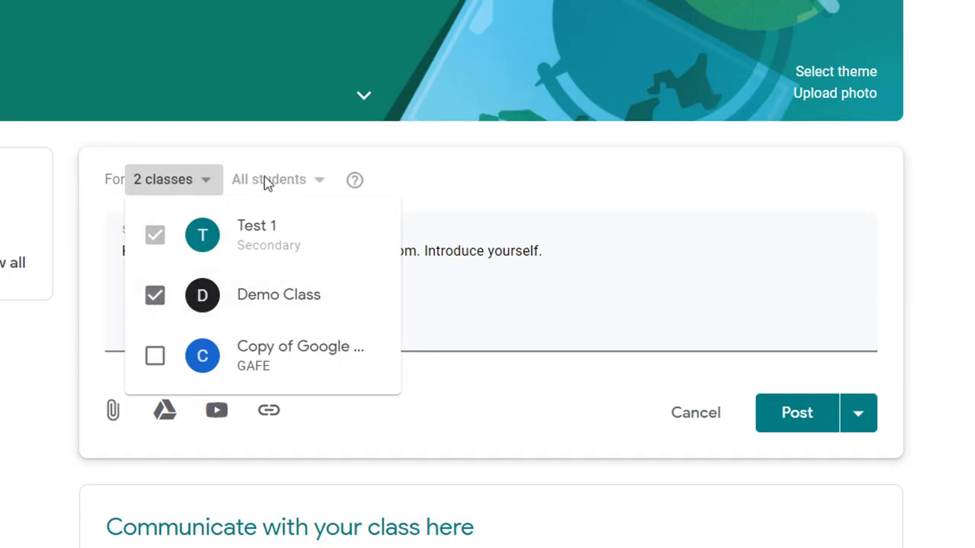
pyautogui.click(155, 297)
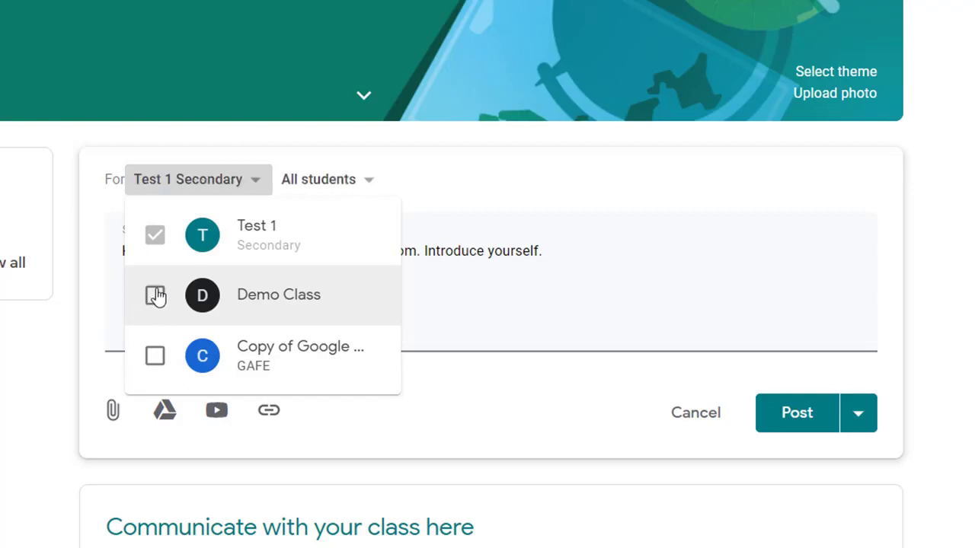
pyautogui.click(438, 175)
pyautogui.click(354, 185)
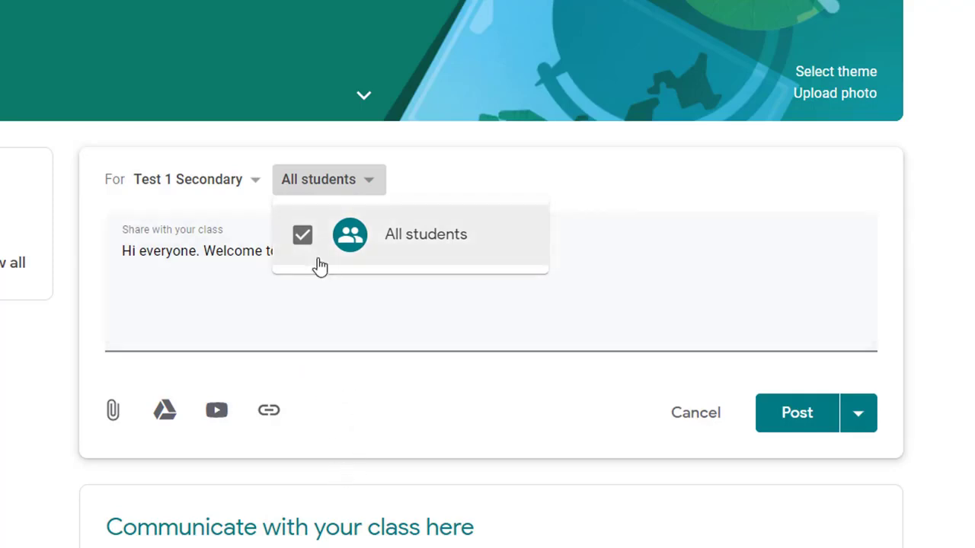
pyautogui.click(611, 290)
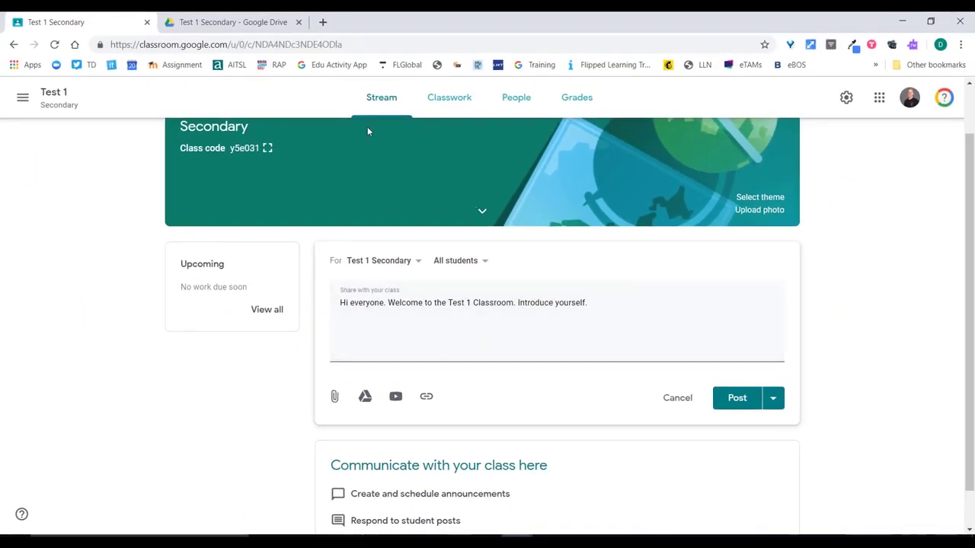
# - Invite the students to Test 1 by pasting in their e-mail addresses
pyautogui.click(505, 101)
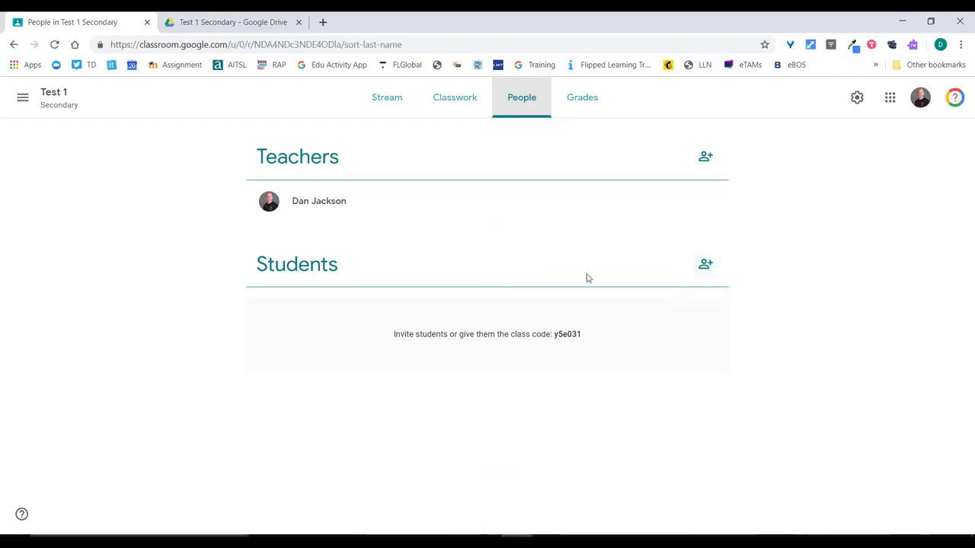
pyautogui.click(695, 267)
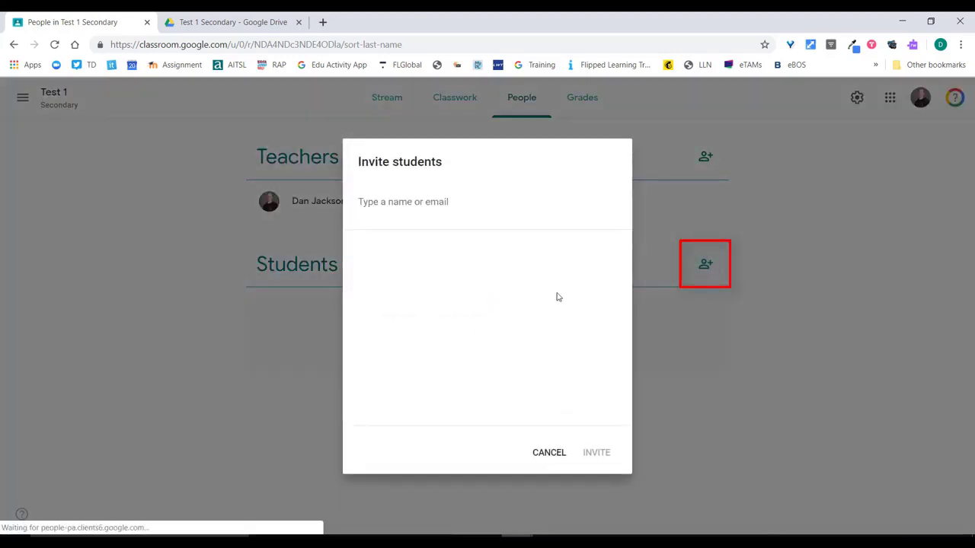
pyautogui.hotkey('ctrl', 'v')
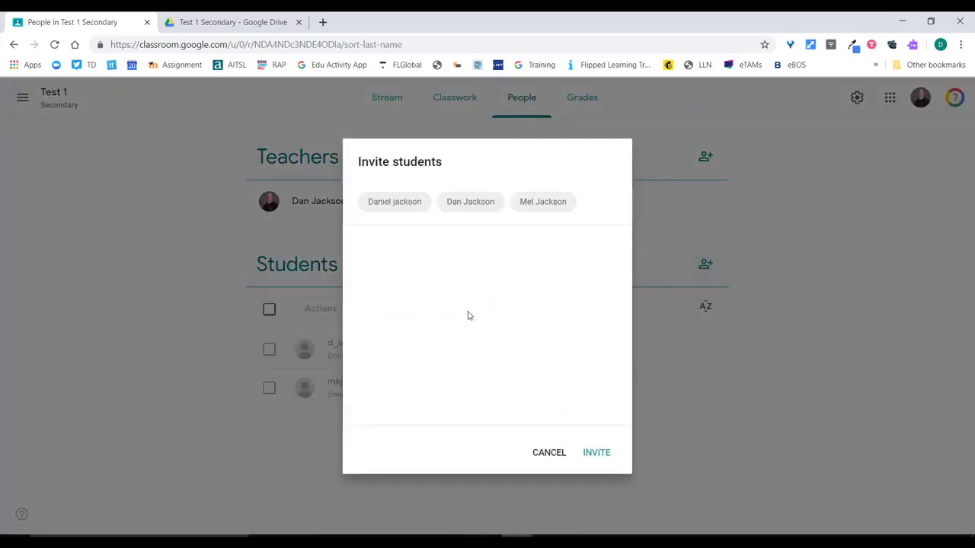
pyautogui.click(551, 455)
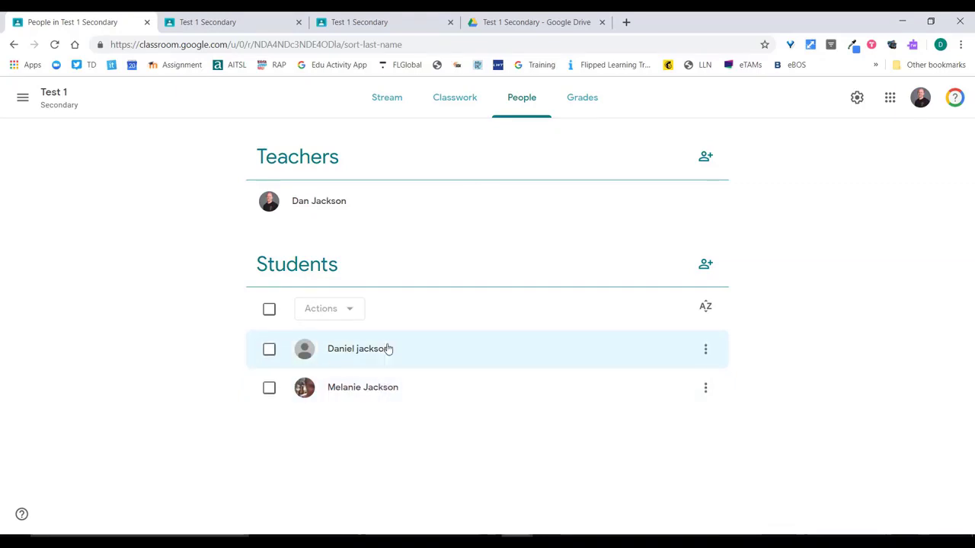
# - Draft a Stream post for only the first listed student, greeting them by name with "Great to have you in my class."
pyautogui.click(400, 107)
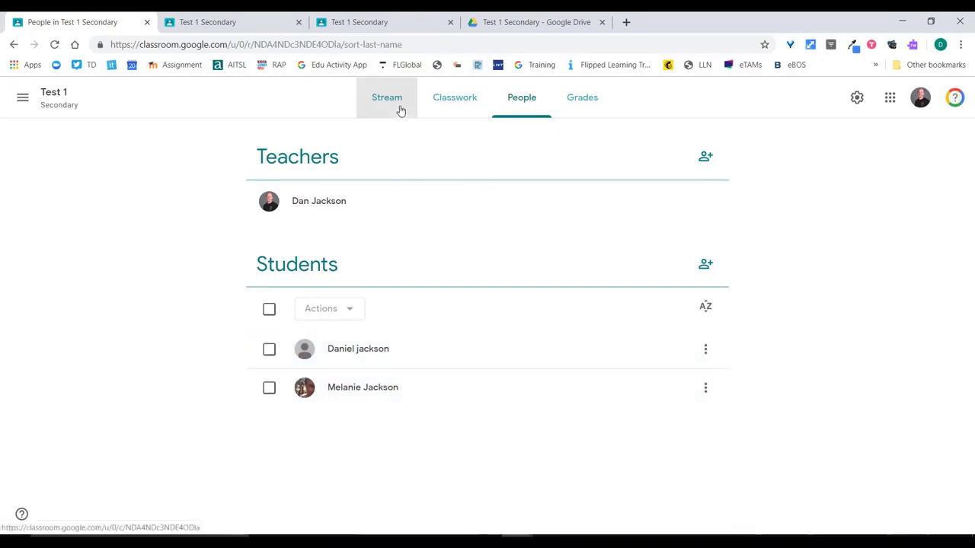
pyautogui.click(429, 329)
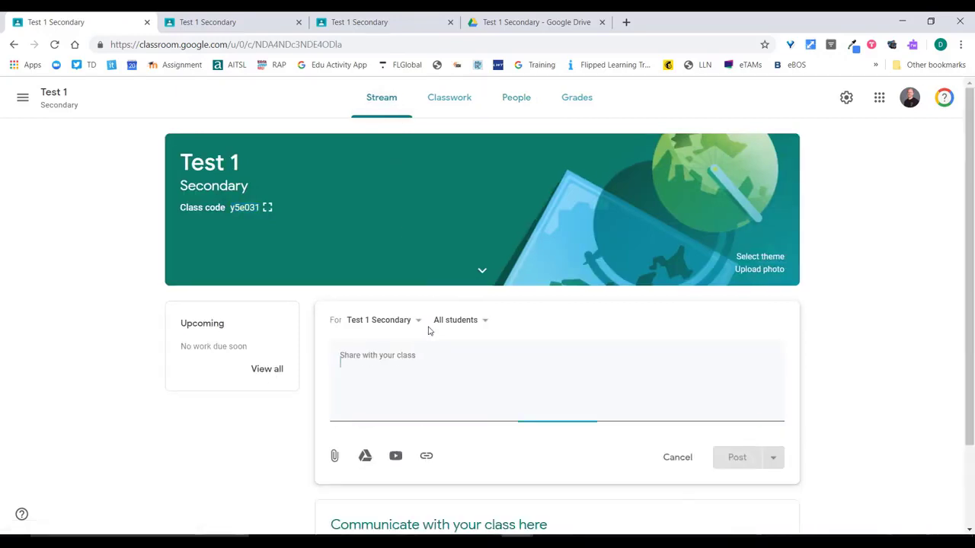
pyautogui.click(466, 321)
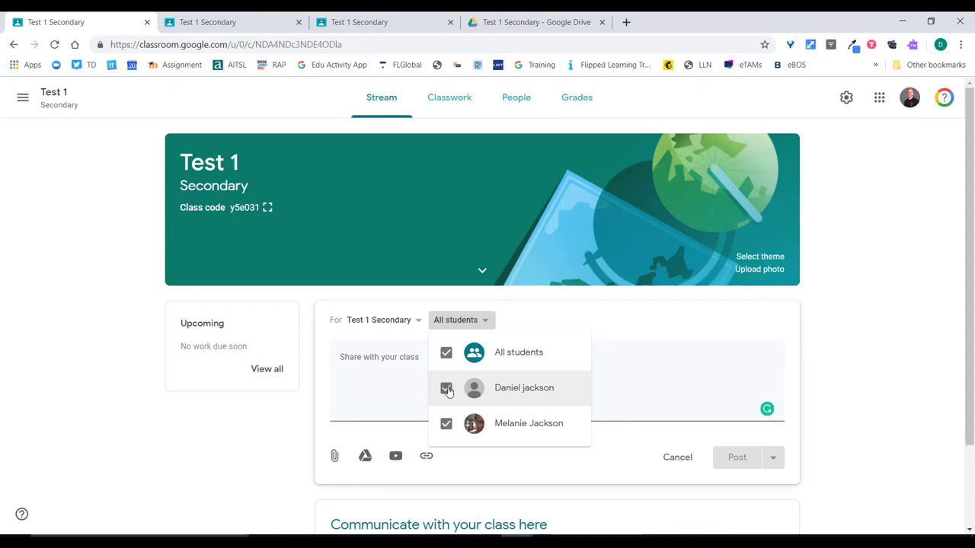
pyautogui.click(447, 423)
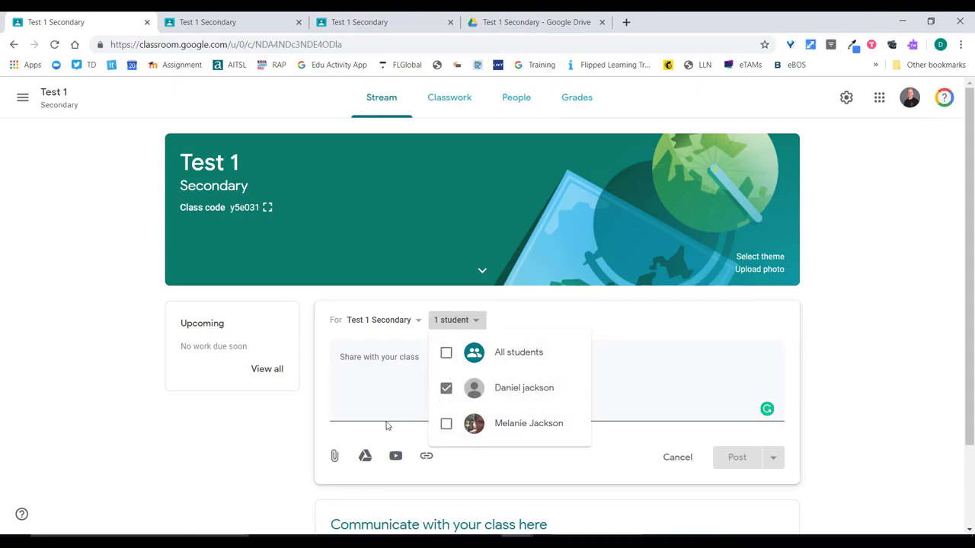
pyautogui.click(373, 394)
pyautogui.write('Hi Dan. Great to have you in my class.')
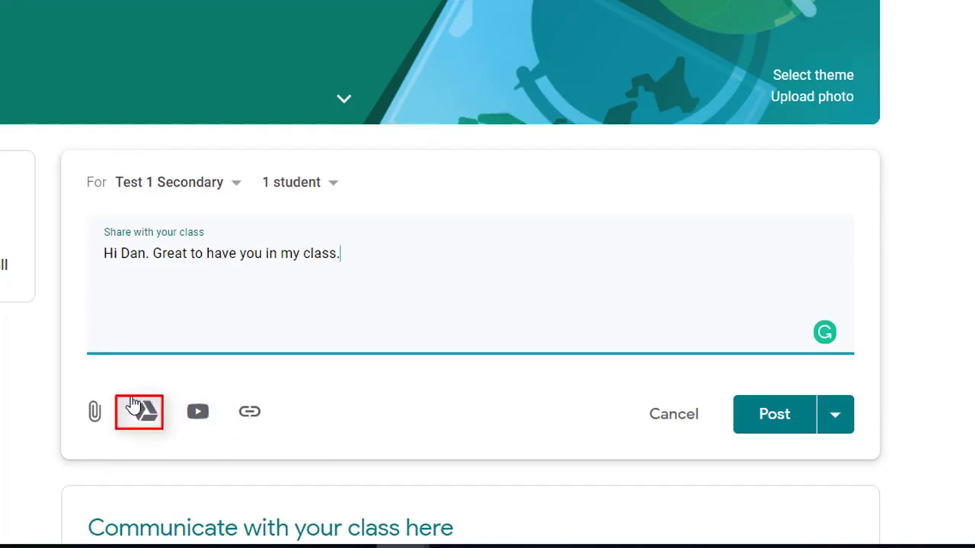
# - Look at the post's file upload and YouTube video attachment options without attaching anything
pyautogui.click(97, 415)
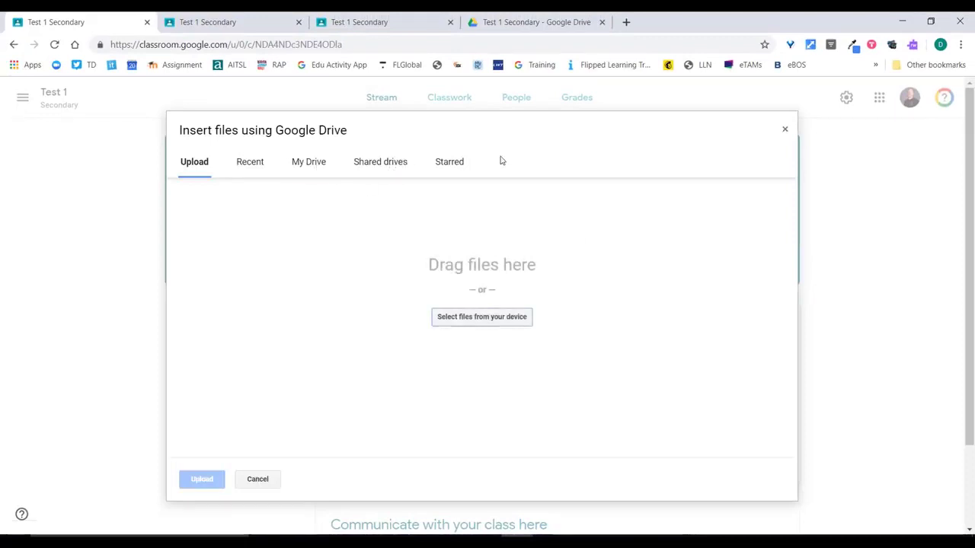
pyautogui.press('Escape')
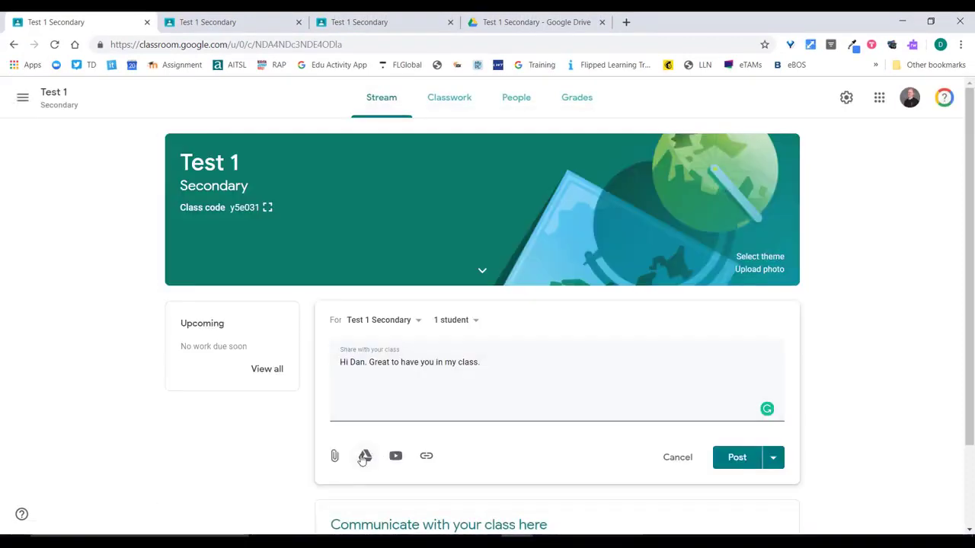
pyautogui.click(396, 457)
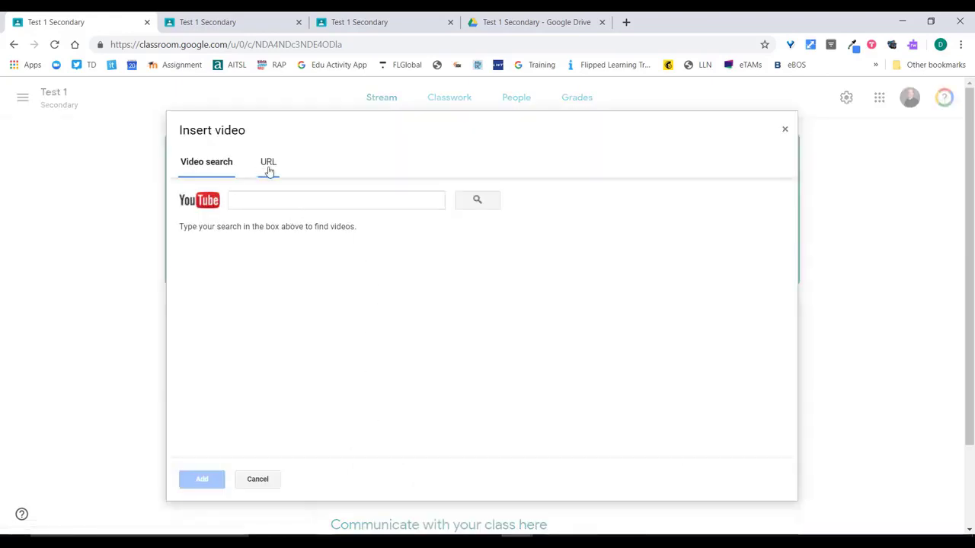
pyautogui.click(786, 131)
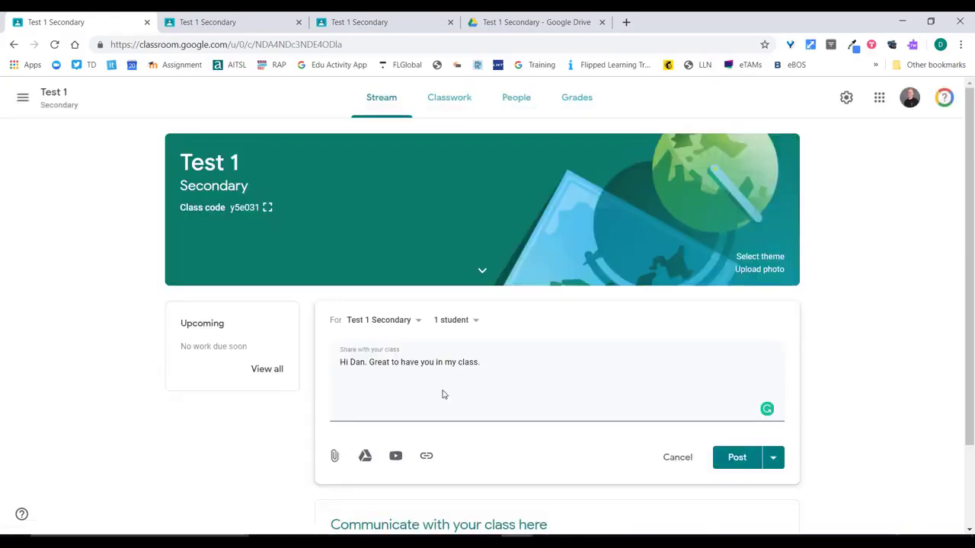
# - Check the post's link attachment option and try scheduling the announcement for Sep 3, 2019 at 8:00 AM
pyautogui.click(426, 456)
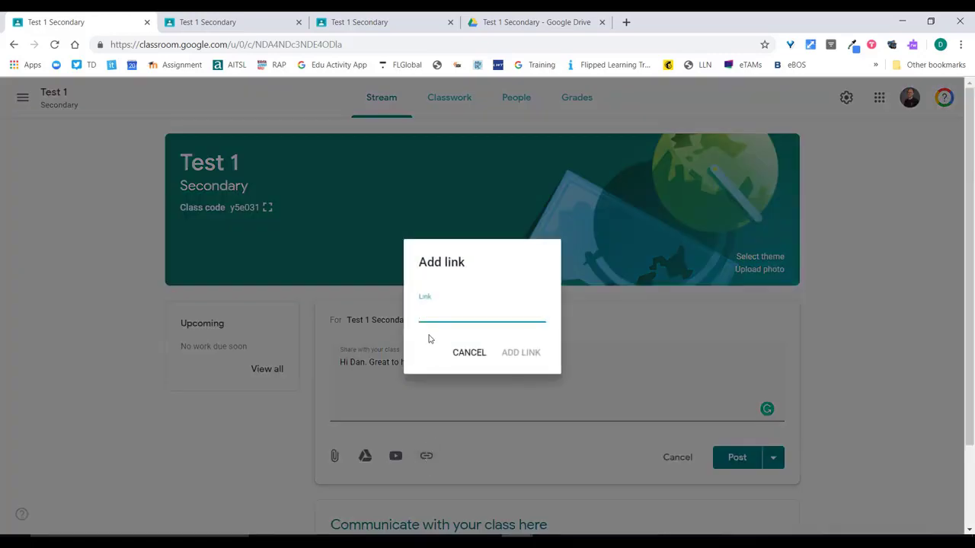
pyautogui.click(476, 359)
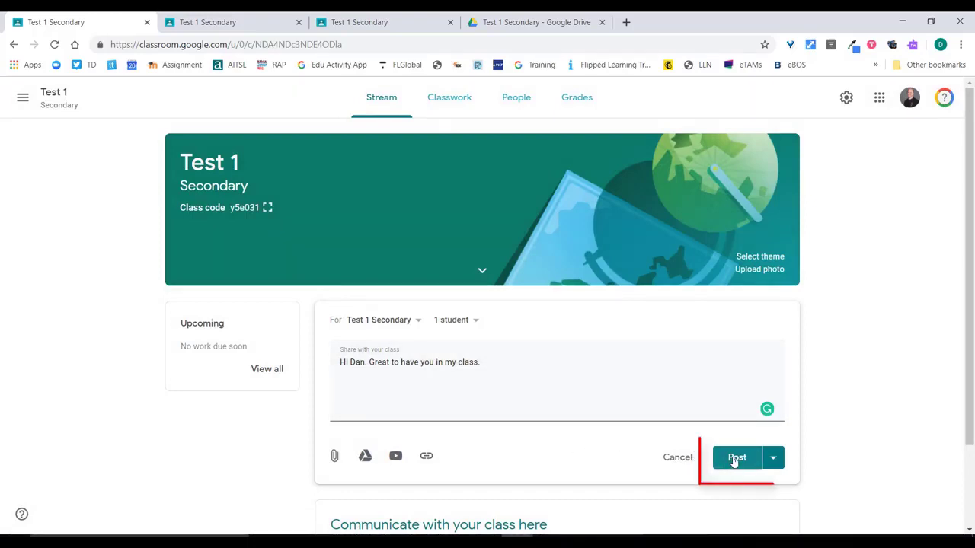
pyautogui.click(773, 460)
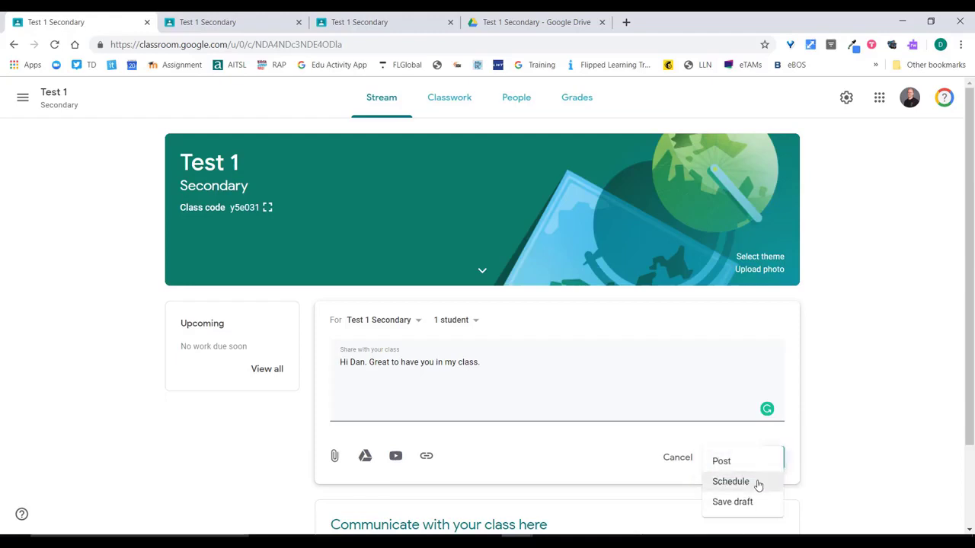
pyautogui.click(757, 483)
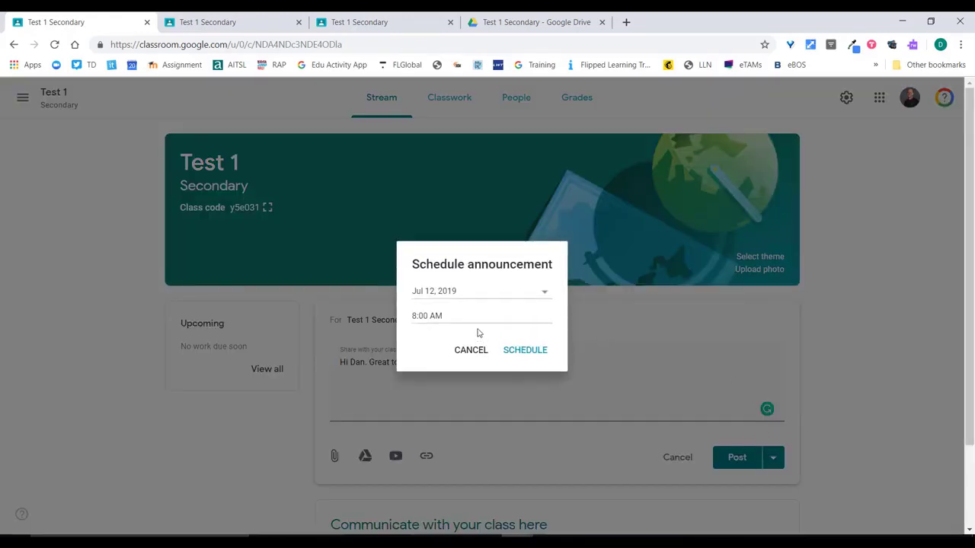
pyautogui.click(523, 291)
pyautogui.click(544, 318)
pyautogui.click(544, 318)
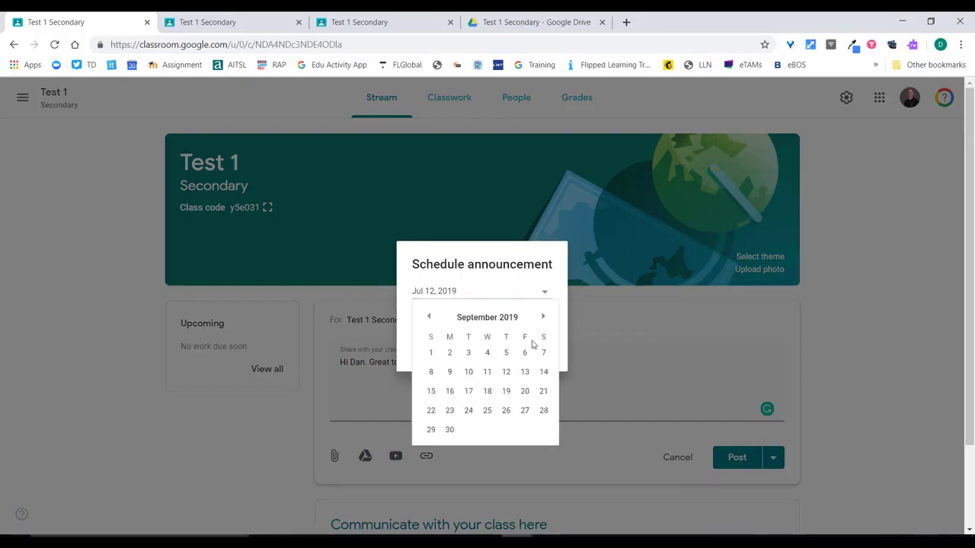
pyautogui.click(468, 352)
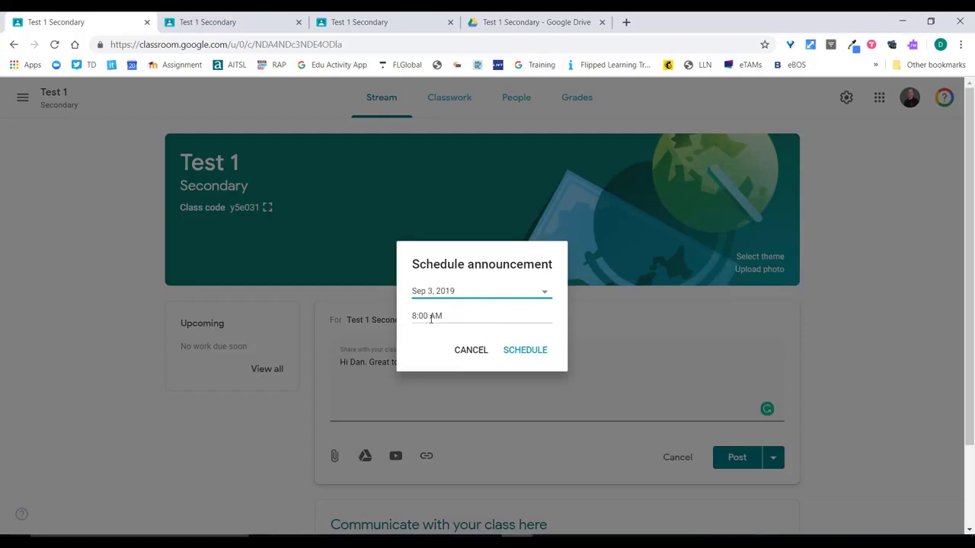
pyautogui.click(472, 349)
# - Save the welcome announcement as a draft, reopen it from the saved announcements and post it to the student
pyautogui.click(771, 457)
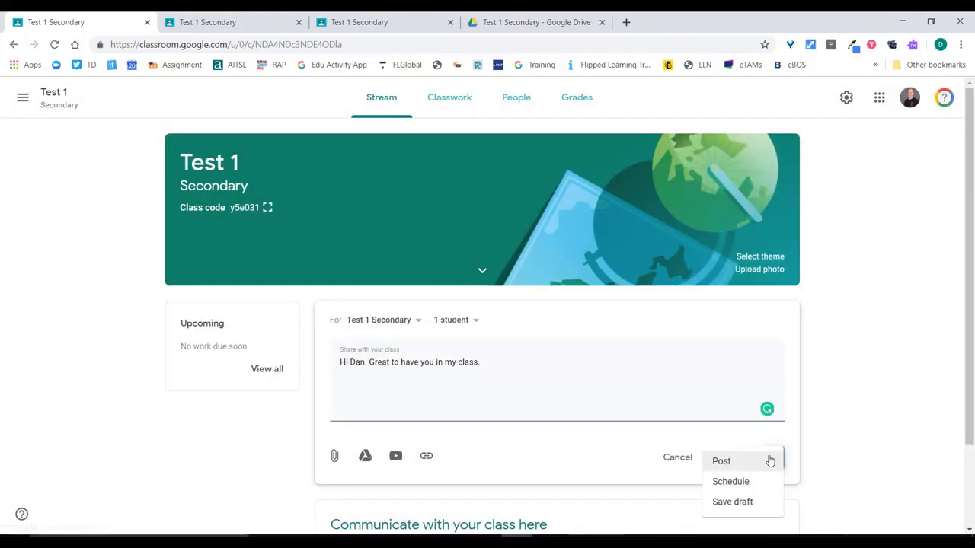
pyautogui.click(732, 502)
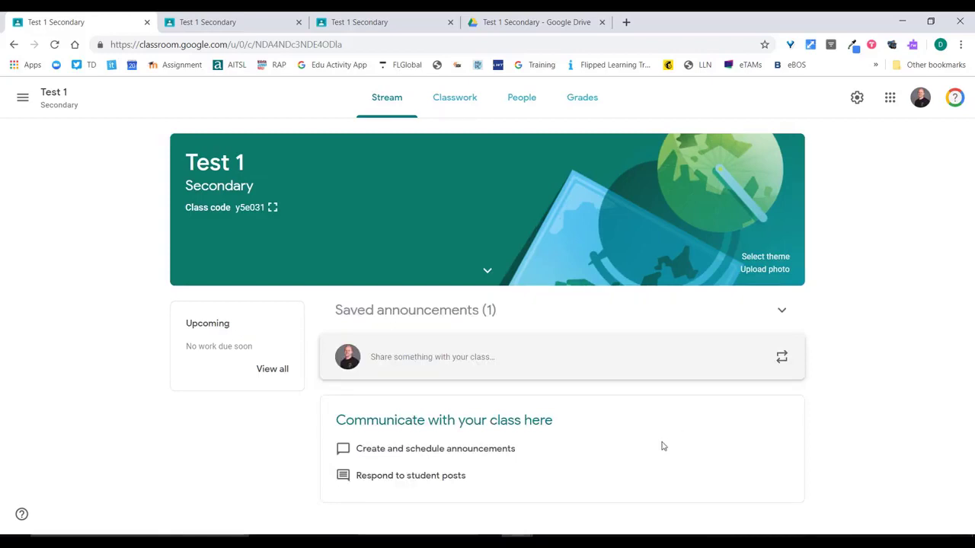
pyautogui.click(465, 315)
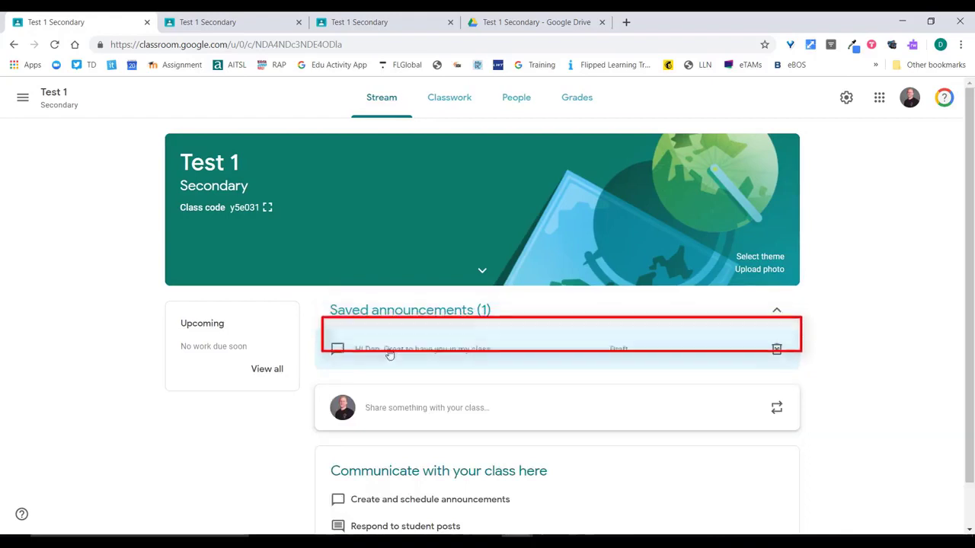
pyautogui.click(476, 352)
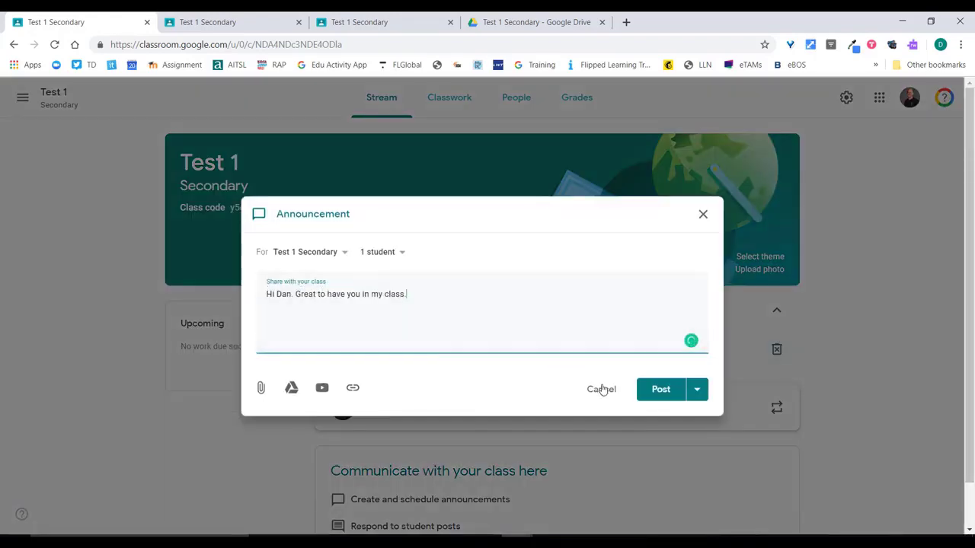
pyautogui.click(659, 392)
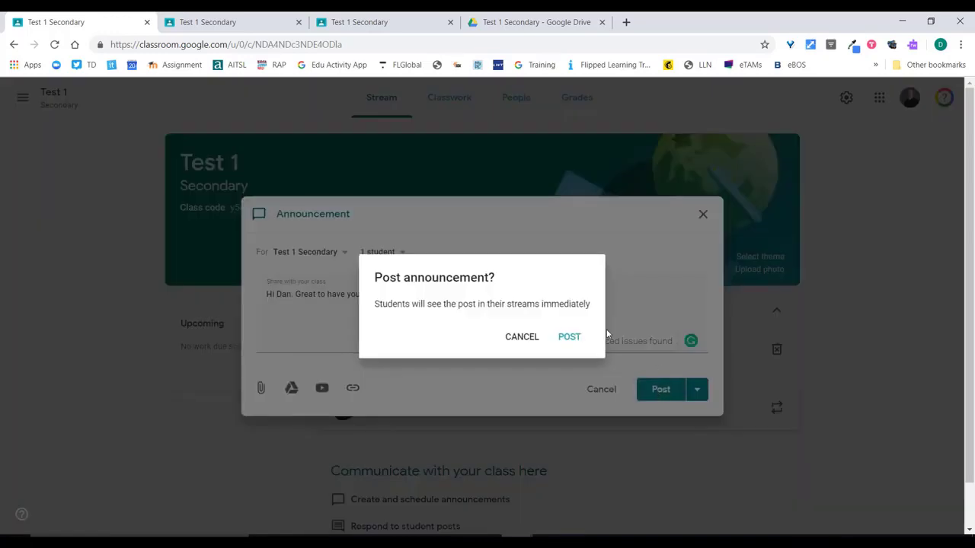
pyautogui.click(572, 340)
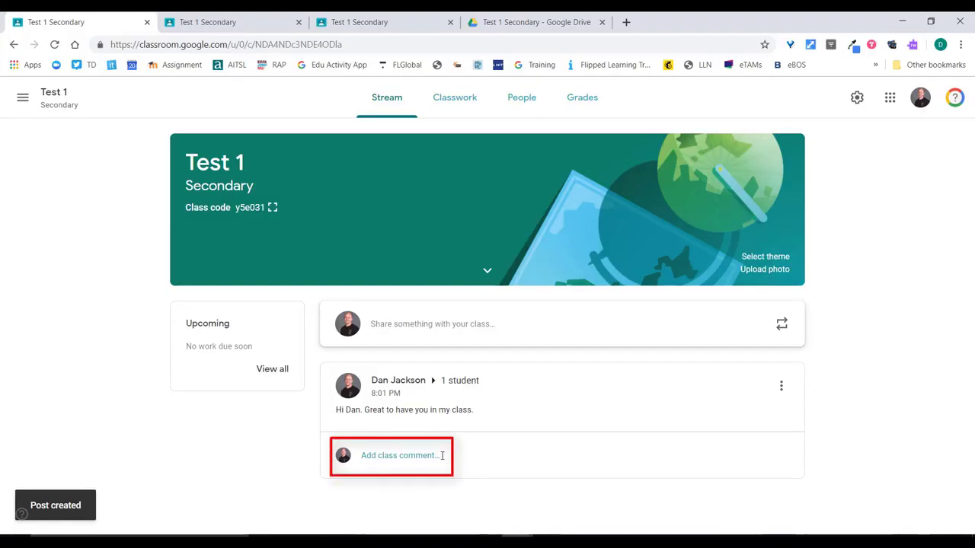
# - Add a topic named "Navigation" to the classwork of Test 1
pyautogui.click(448, 105)
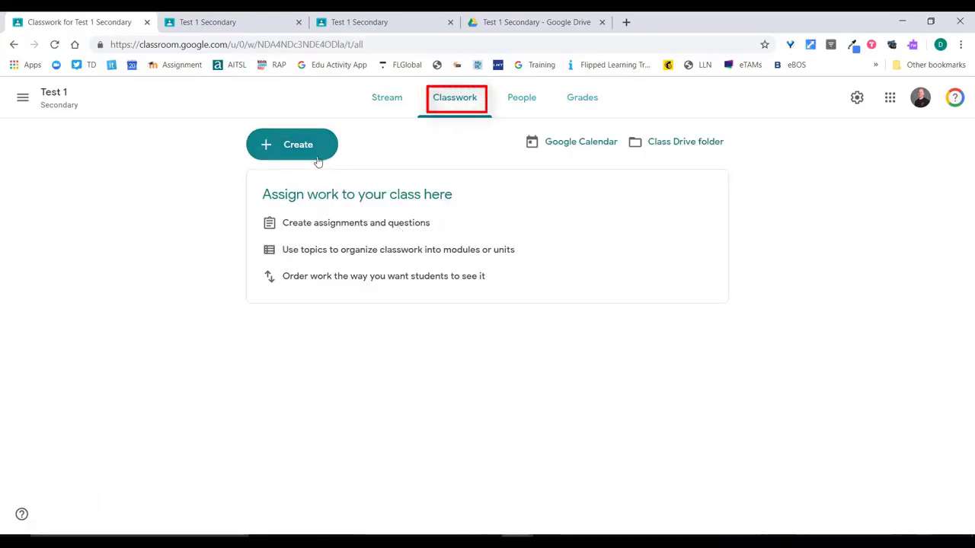
pyautogui.click(286, 152)
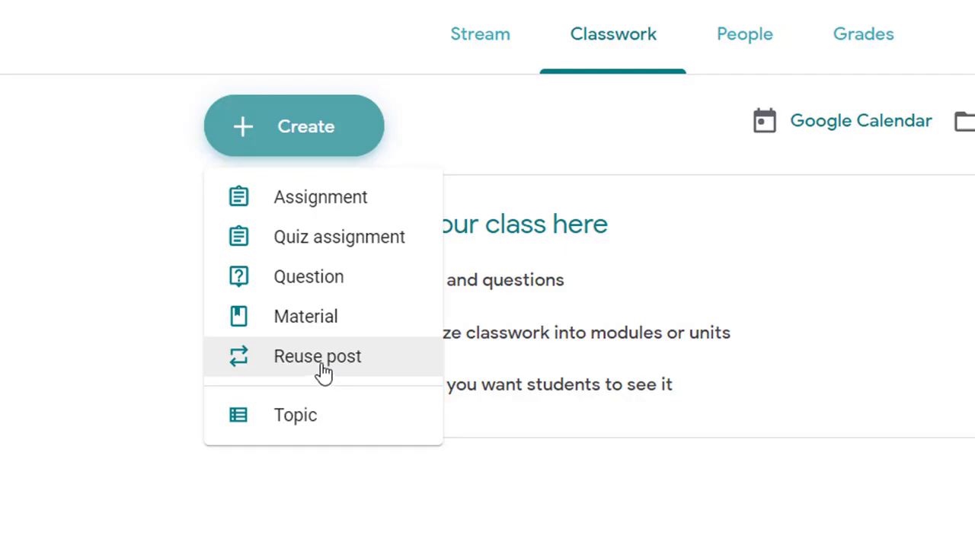
pyautogui.click(308, 421)
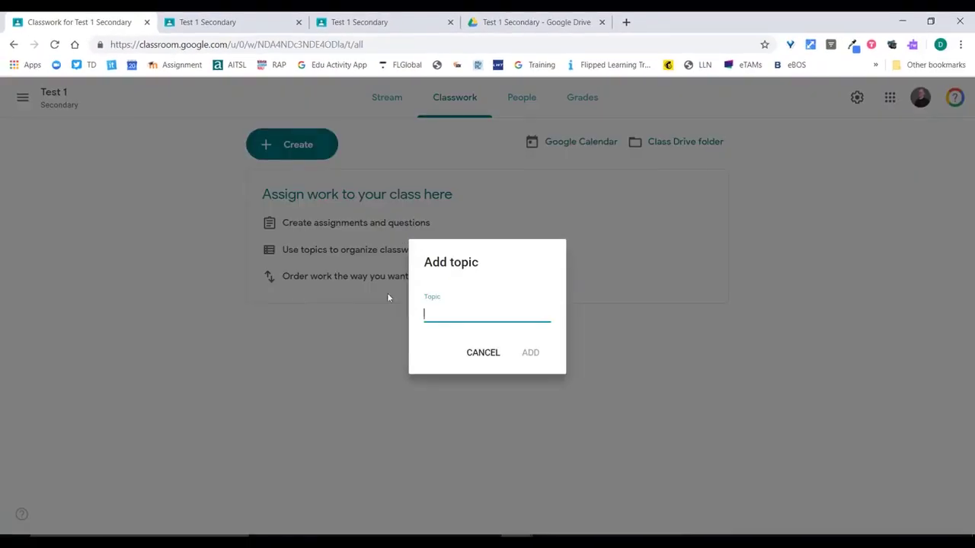
pyautogui.write('Navigation')
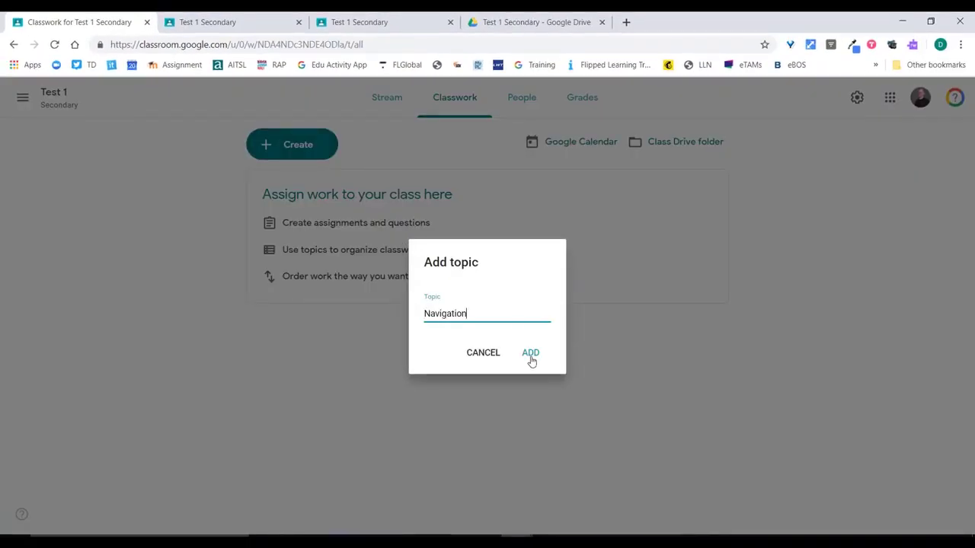
pyautogui.click(530, 358)
# - Add a second classwork topic named "North America" and move the Navigation topic above it
pyautogui.click(294, 144)
pyautogui.click(312, 297)
pyautogui.write('North America')
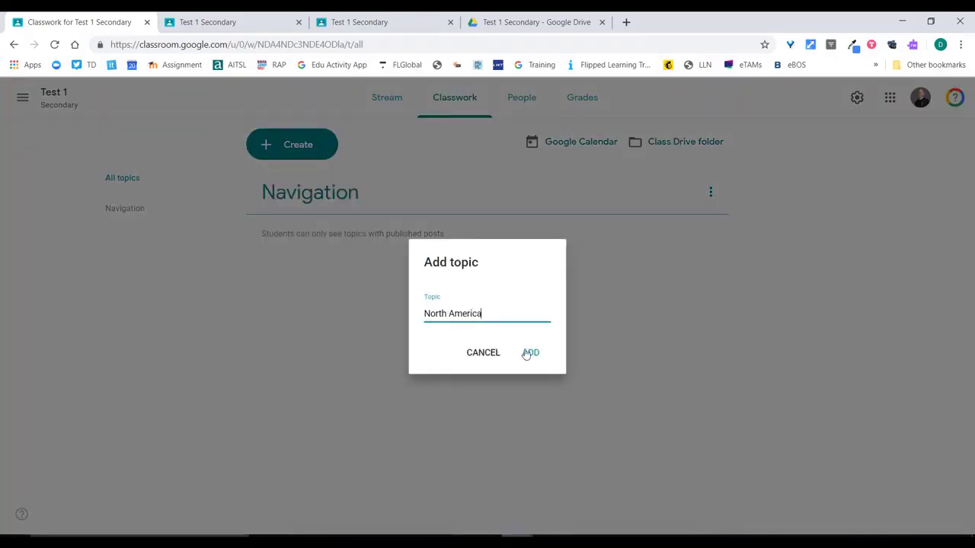
pyautogui.click(527, 353)
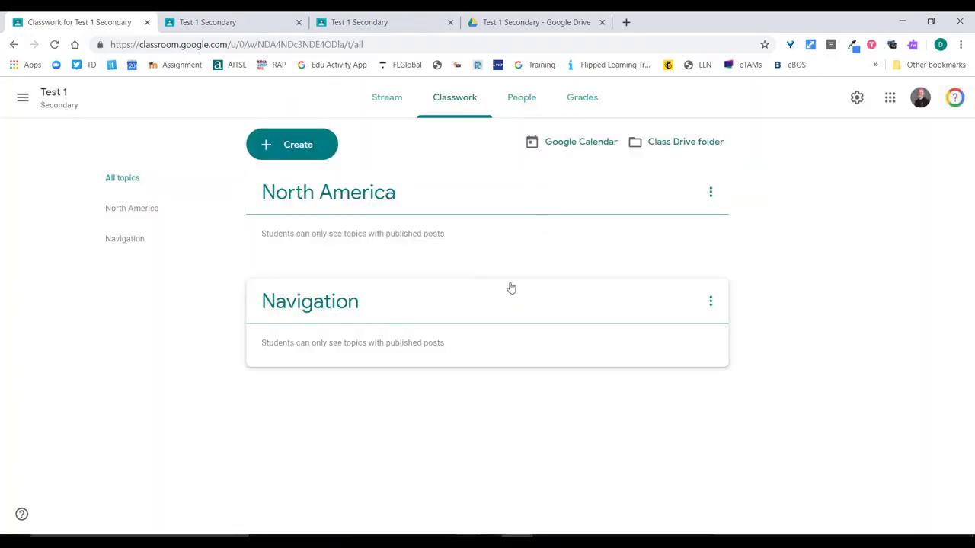
pyautogui.click(710, 302)
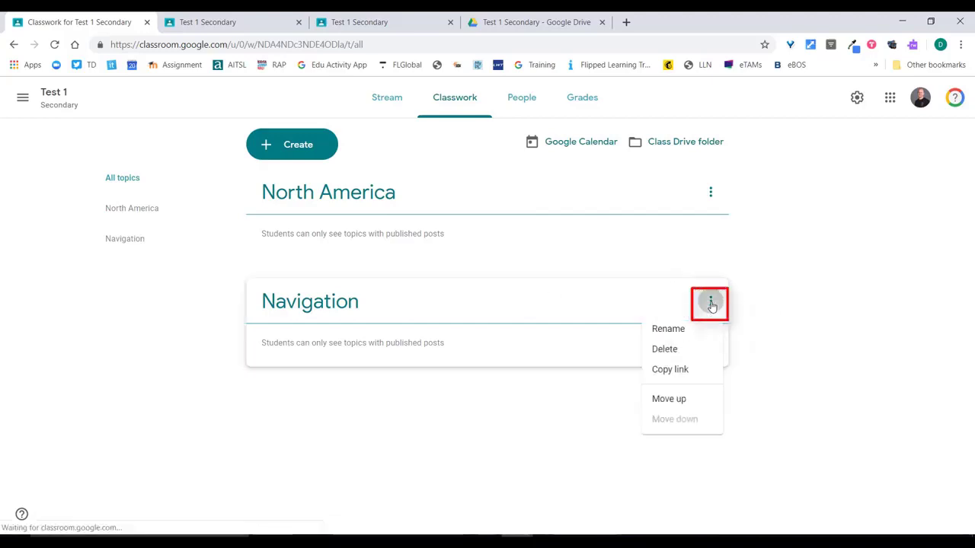
pyautogui.click(670, 399)
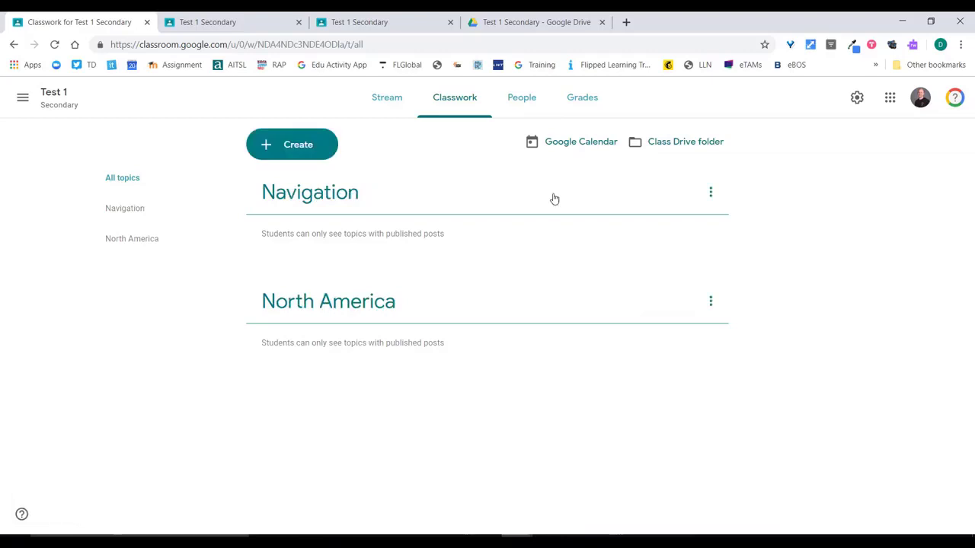
# - Look at the Navigation topic's copy link option and its own page, and return to all topics
pyautogui.click(710, 192)
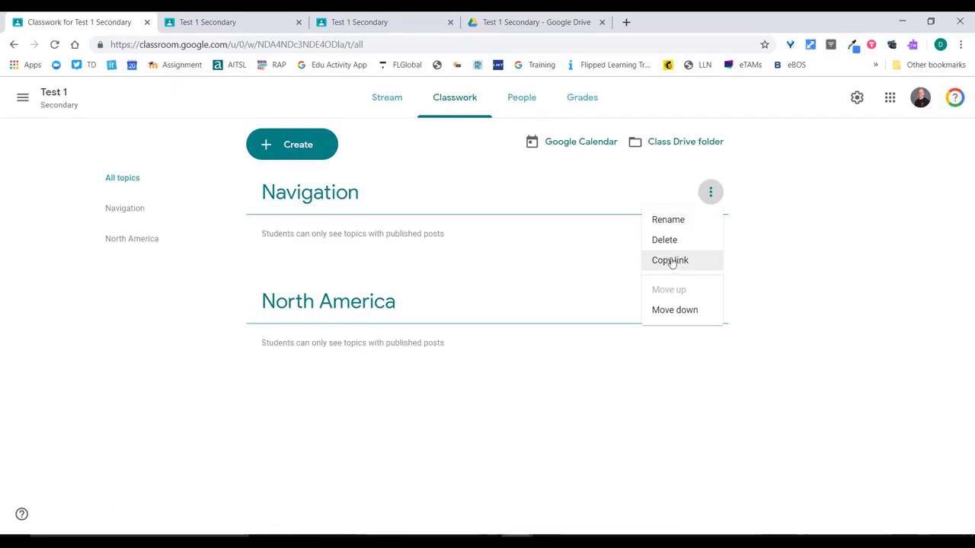
pyautogui.click(669, 262)
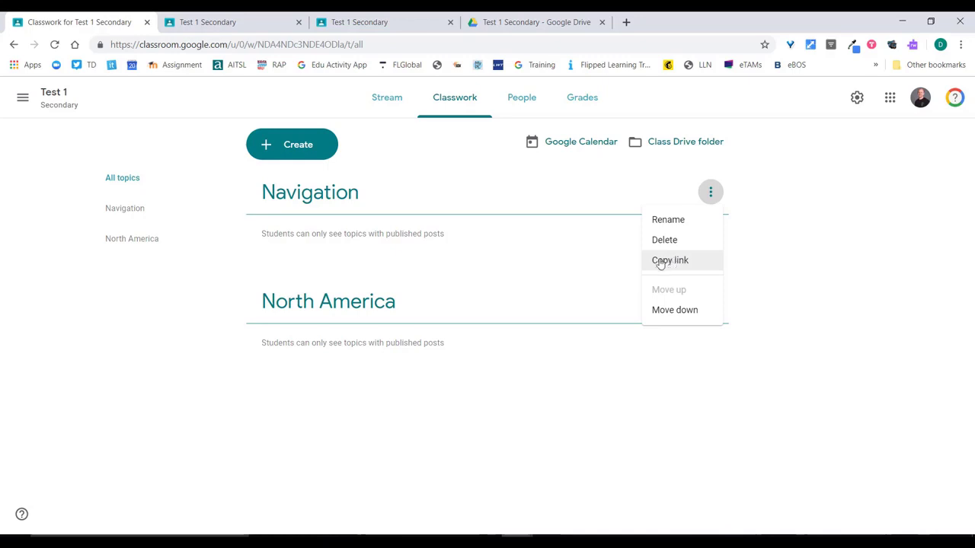
pyautogui.click(320, 197)
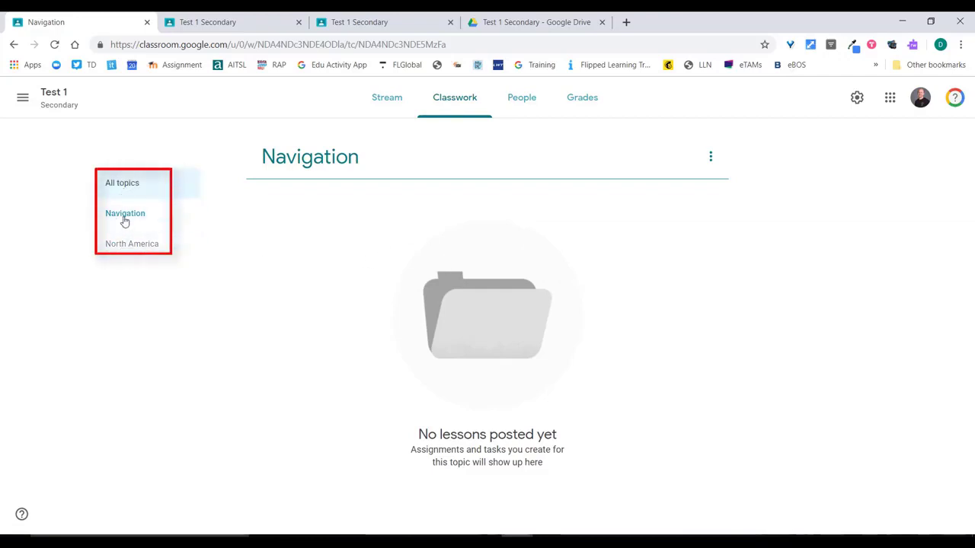
pyautogui.click(123, 183)
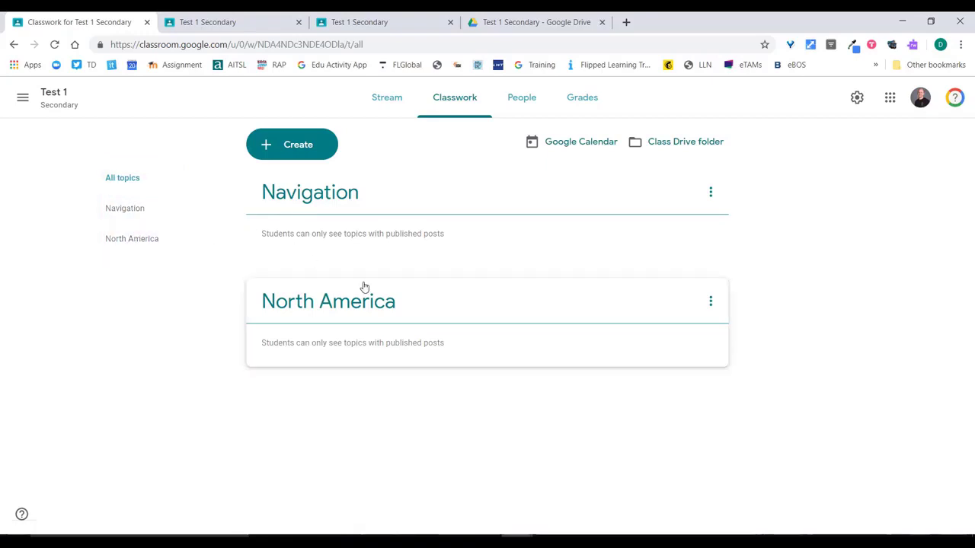
# - Create an assignment titled "Skills work" with the instructions "Open the link, watch the video and answer questions in the booklet."
pyautogui.click(282, 150)
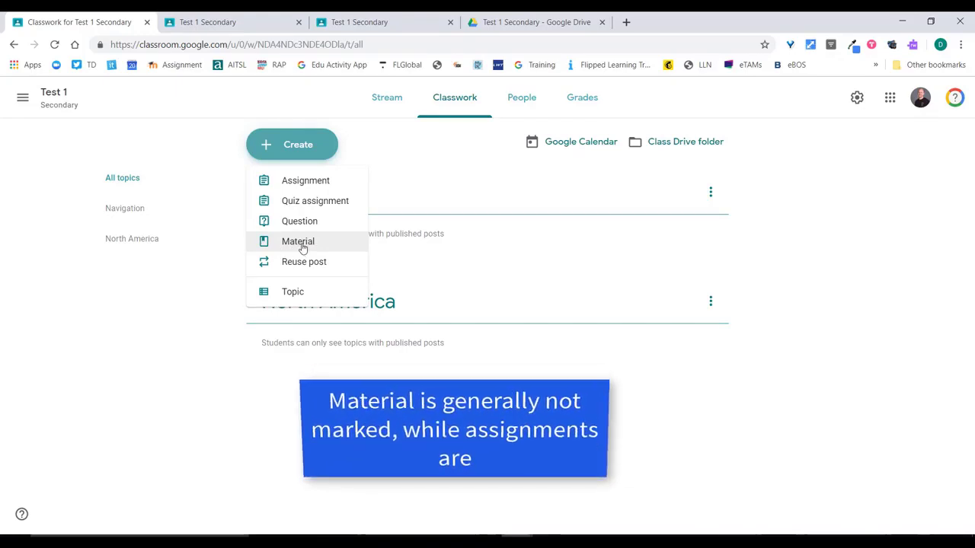
pyautogui.click(304, 183)
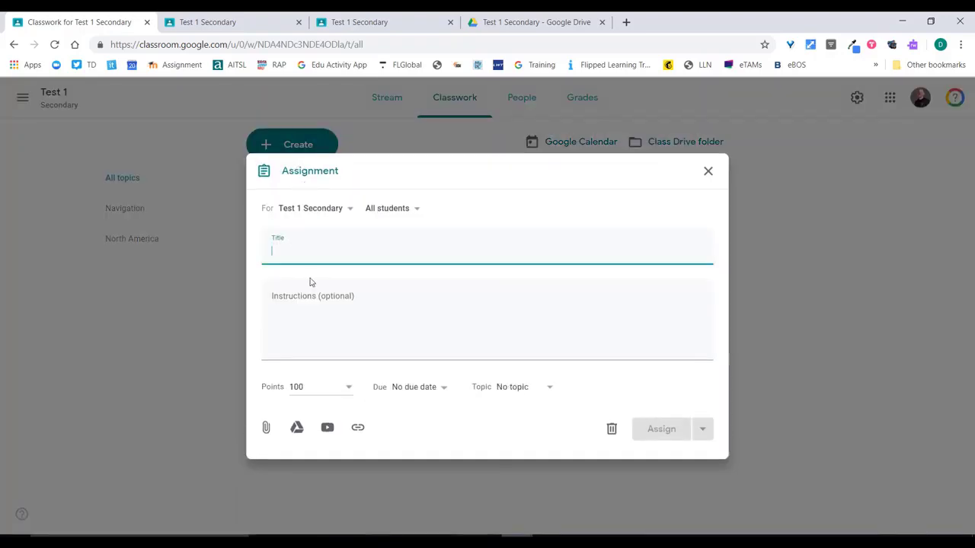
pyautogui.write('Skills work')
pyautogui.click(322, 308)
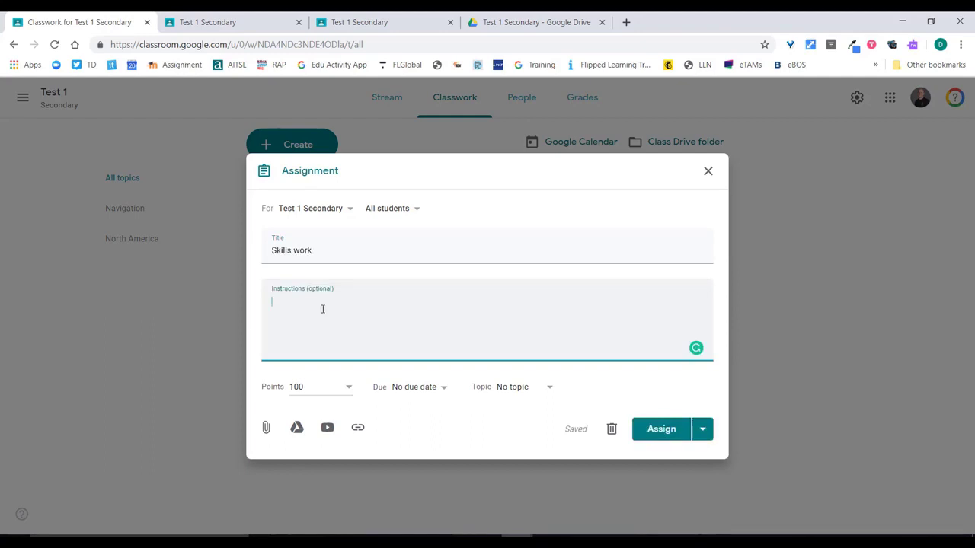
pyautogui.write('Open the link, watch the video and answer questions in the booklet.')
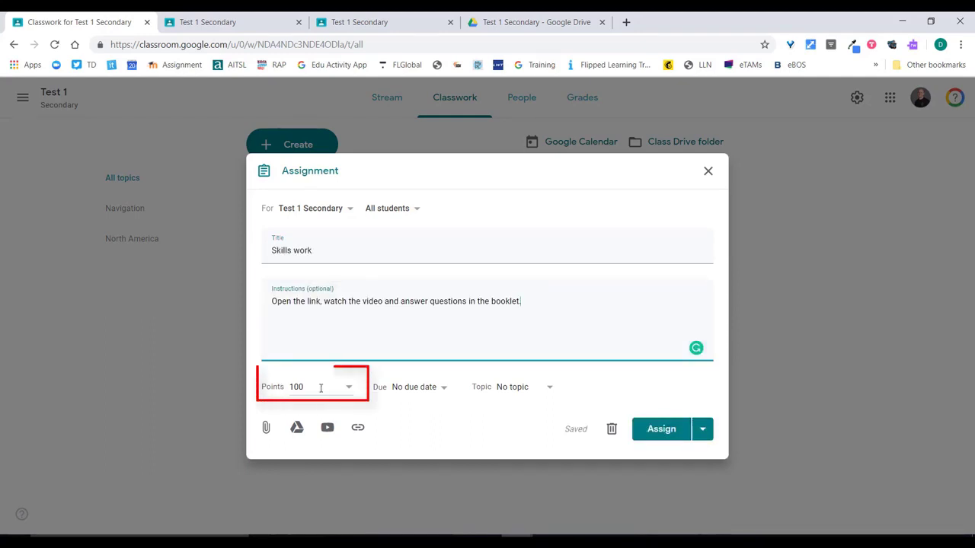
# - Set the Skills work assignment to be worth 10 points
pyautogui.click(349, 390)
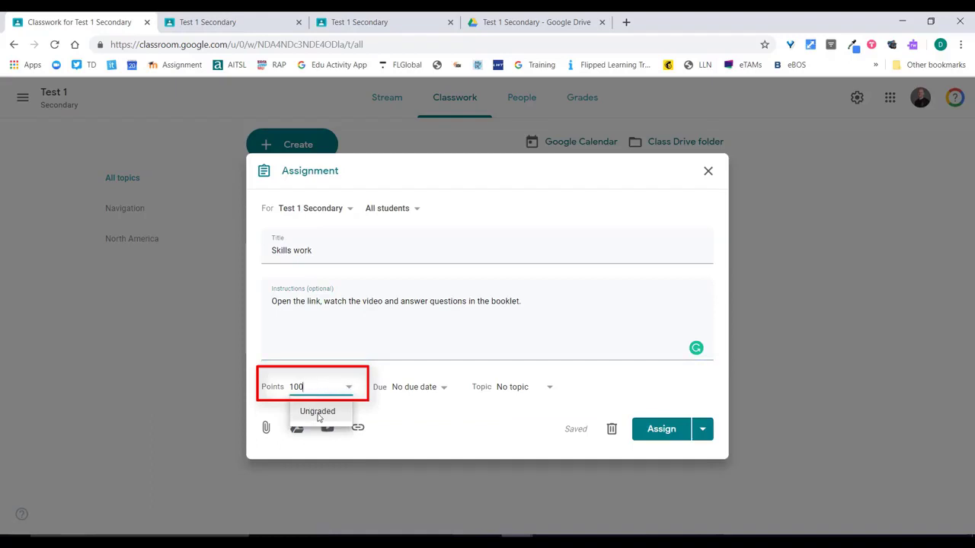
pyautogui.press('BackSpace')
pyautogui.press('BackSpace')
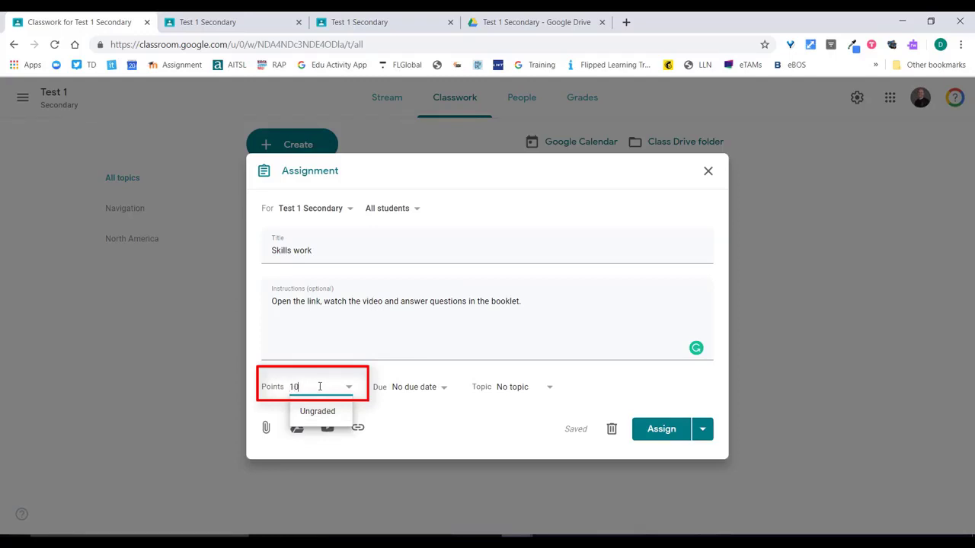
# - Make the Skills work assignment due on Jul 15, 2019 at 3:00 PM
pyautogui.click(438, 389)
pyautogui.click(460, 431)
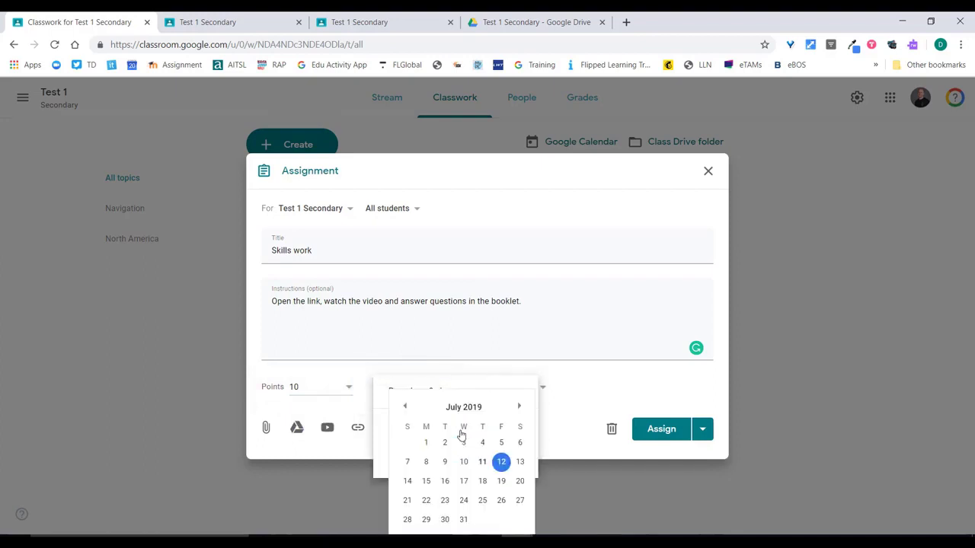
pyautogui.click(426, 481)
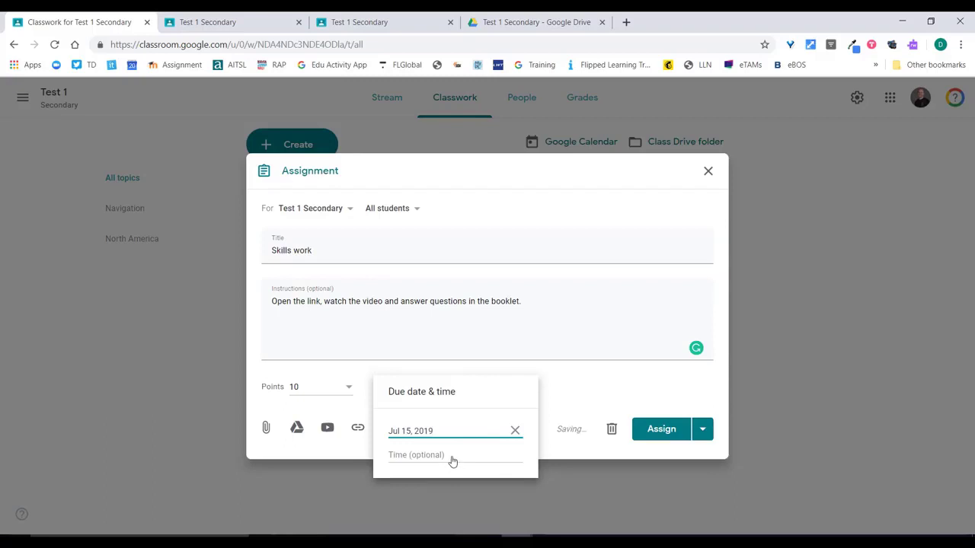
pyautogui.click(452, 458)
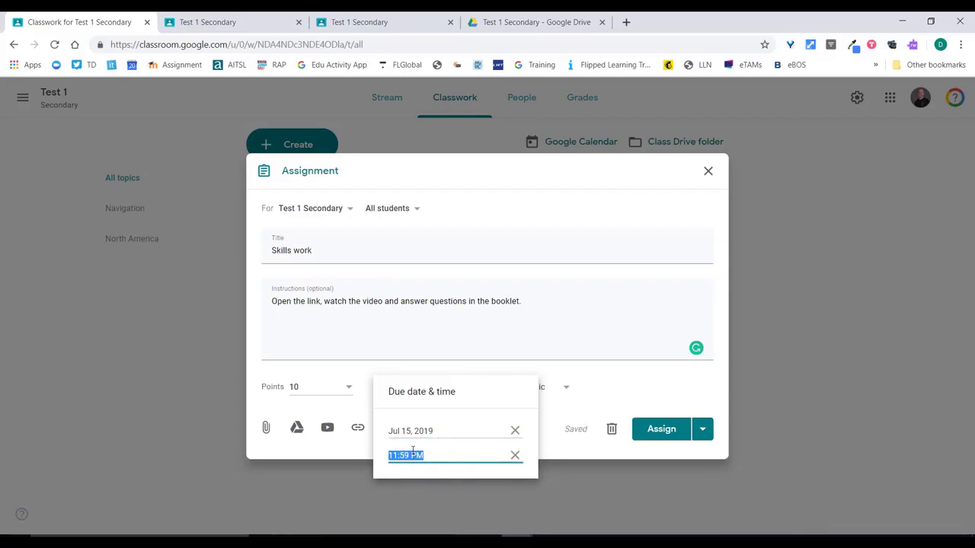
pyautogui.write('3:00pm')
pyautogui.click(616, 374)
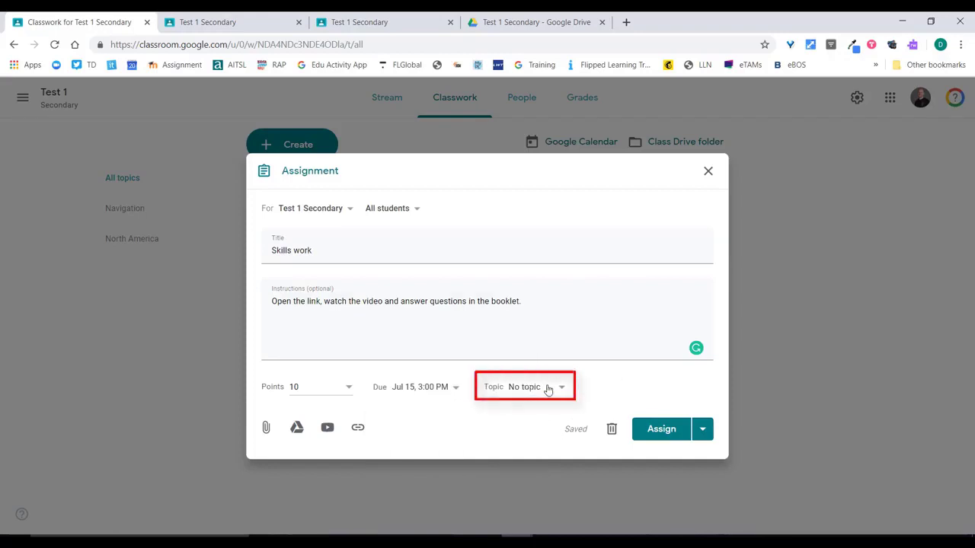
# - File the assignment under the Navigation topic and attach the Drive file "G-Suite for Education A" as a copy for each student
pyautogui.click(547, 390)
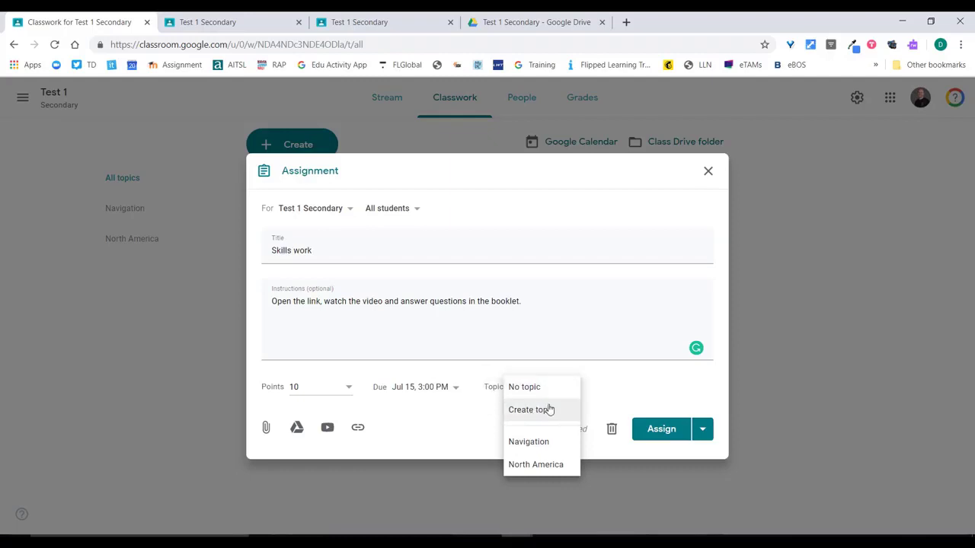
pyautogui.click(543, 445)
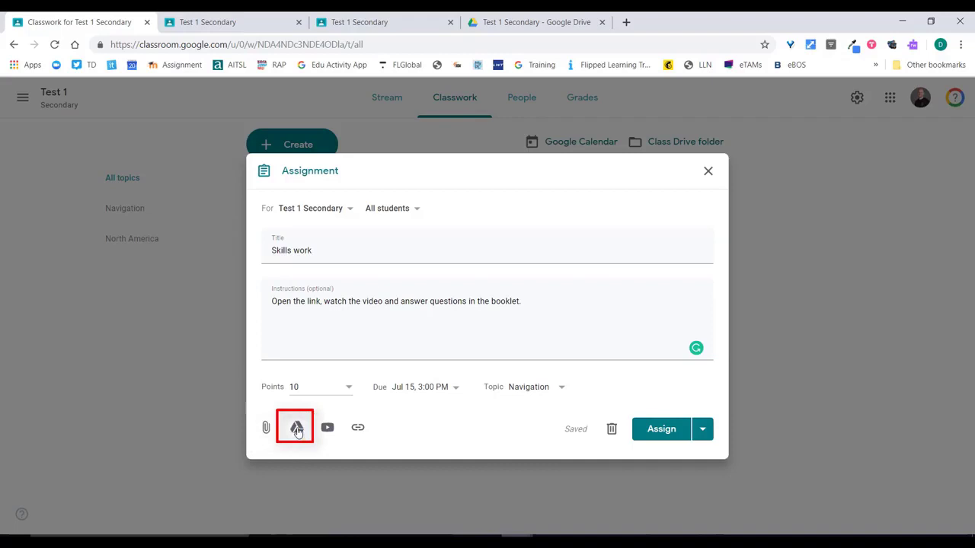
pyautogui.click(297, 428)
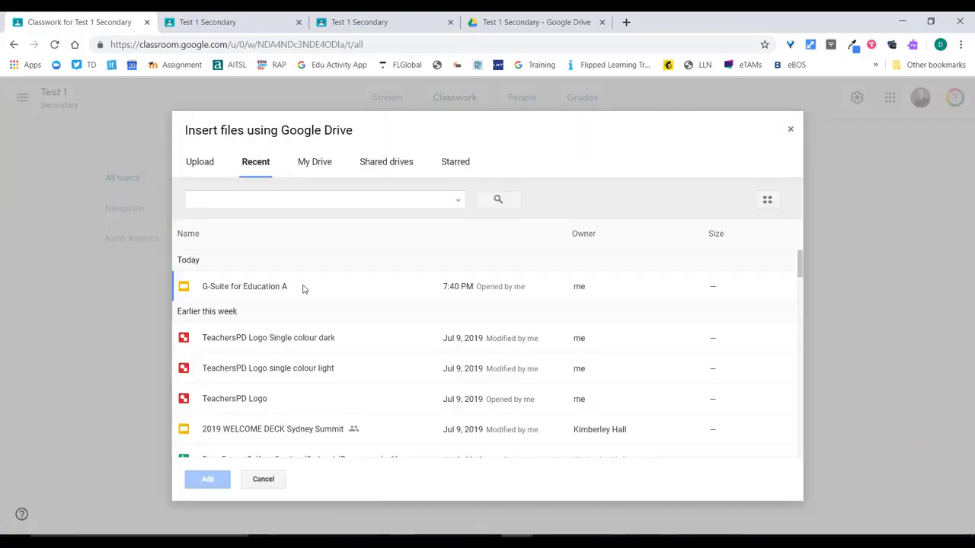
pyautogui.click(246, 291)
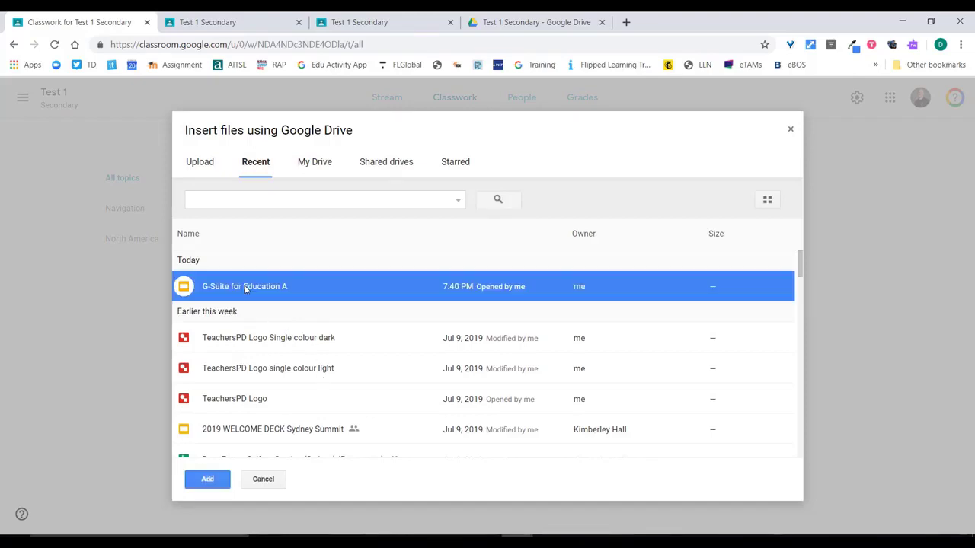
pyautogui.click(206, 479)
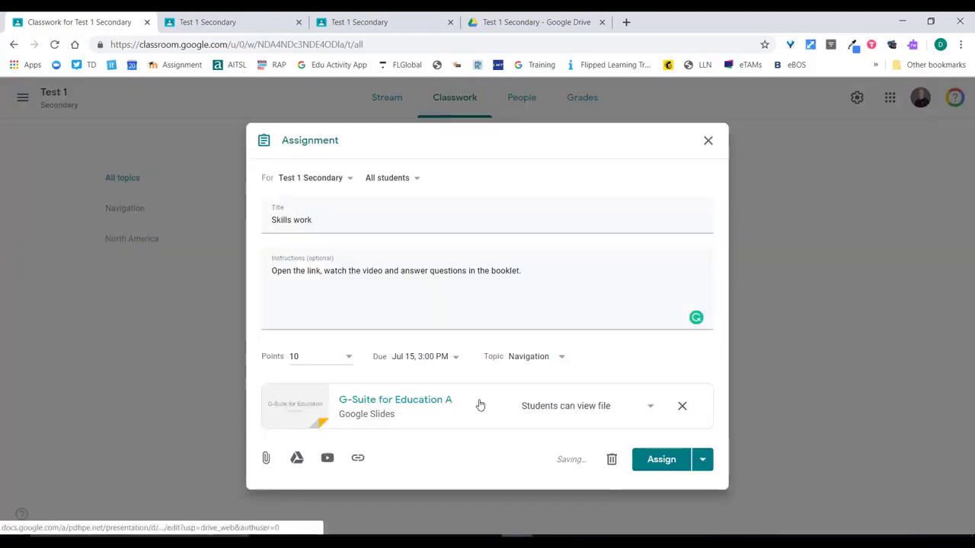
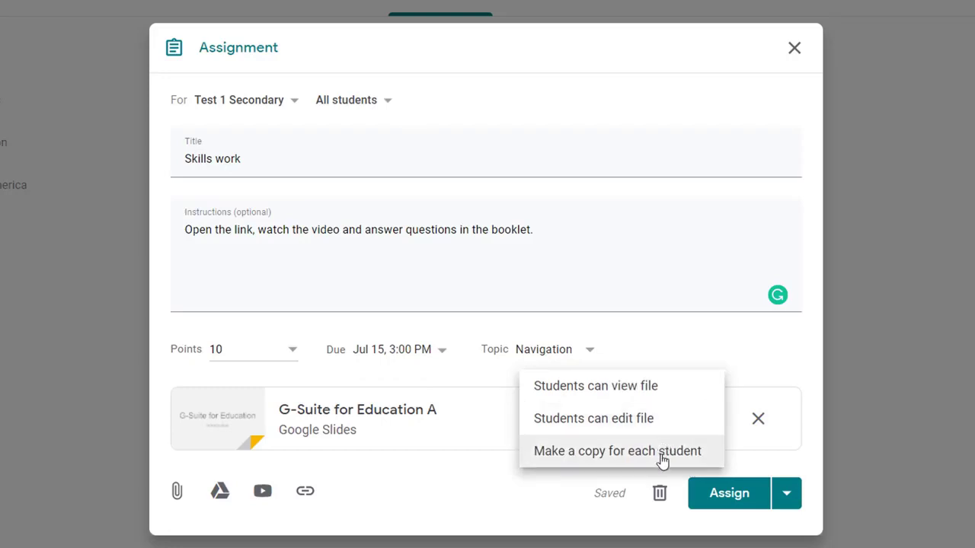
pyautogui.click(602, 453)
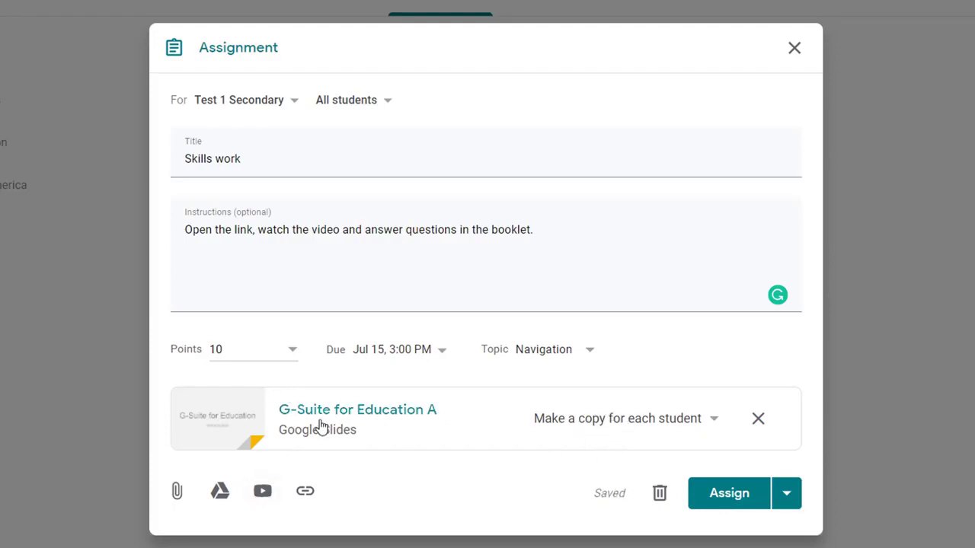
# - Attach the YouTube video "Energy Systems", searching for "energy systems", and add the link teacherspd.net to the assignment
pyautogui.click(262, 492)
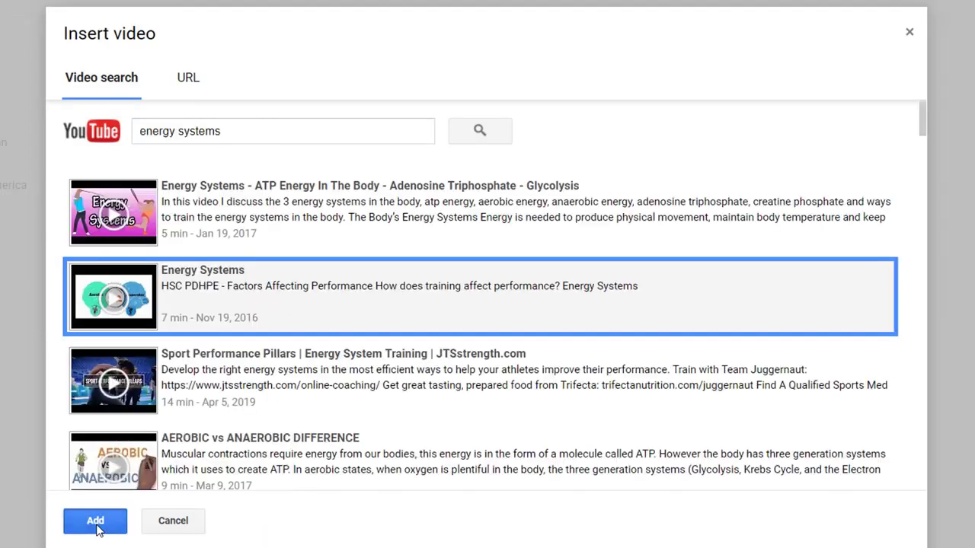
pyautogui.click(95, 521)
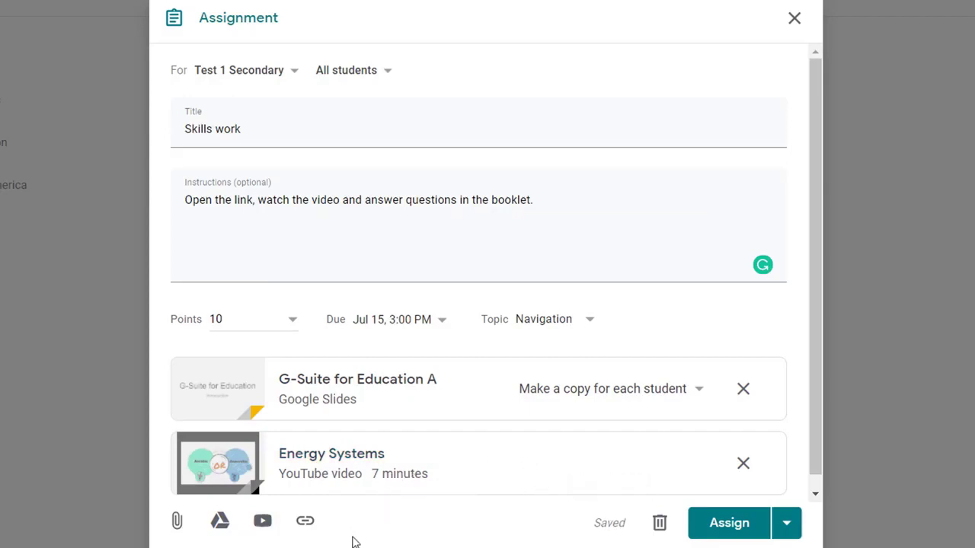
pyautogui.click(304, 521)
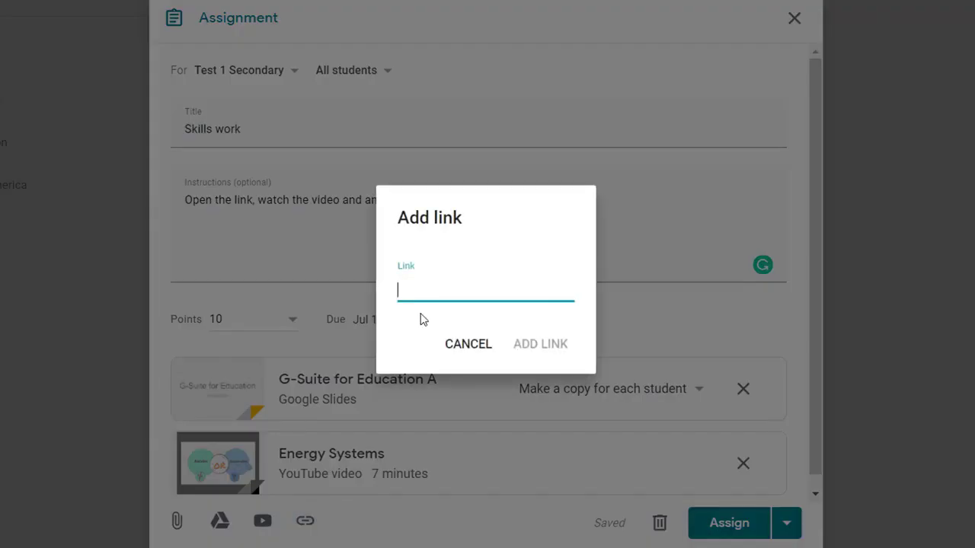
pyautogui.write('teacherspd')
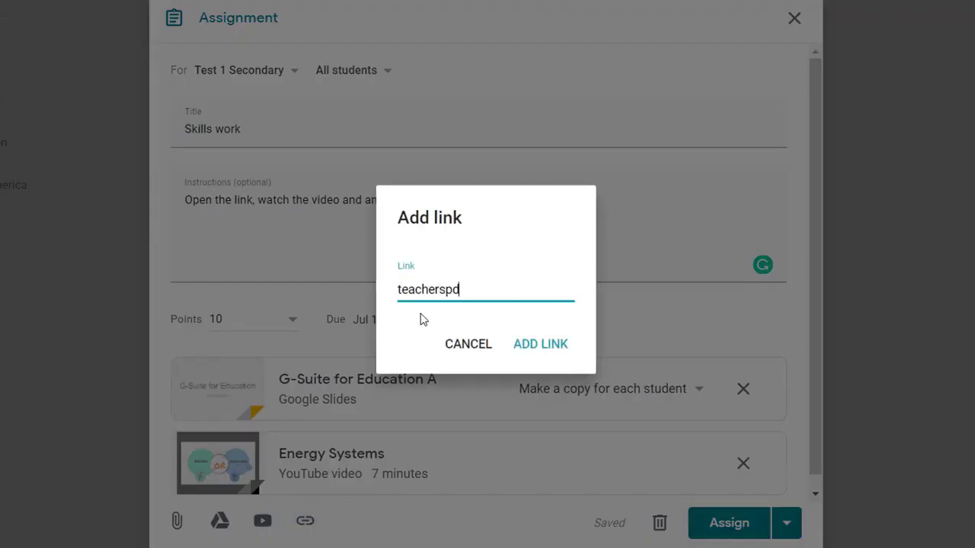
pyautogui.write('.net')
pyautogui.press('Return')
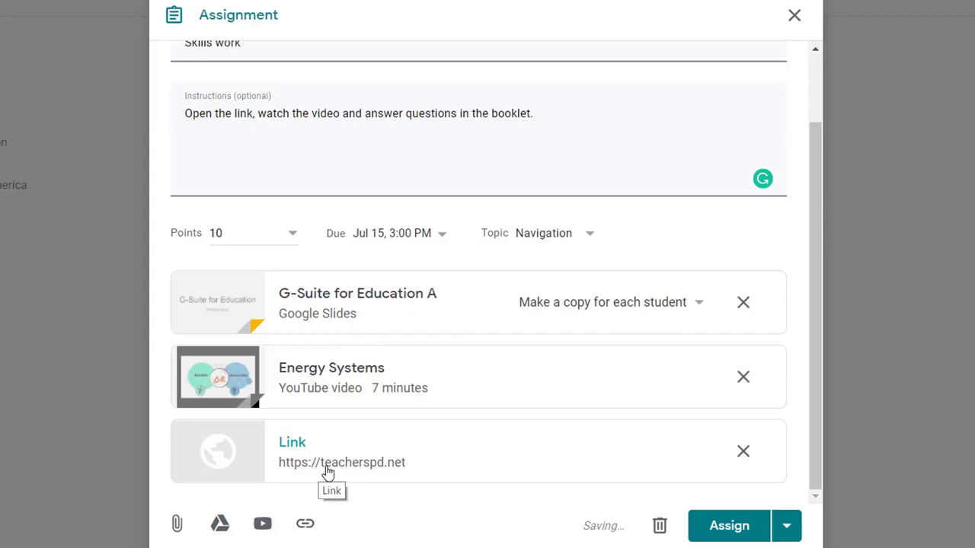
# - Attach the device file "InsertLearning for Summit.pdf" to the assignment with the option Students can view file
pyautogui.click(176, 525)
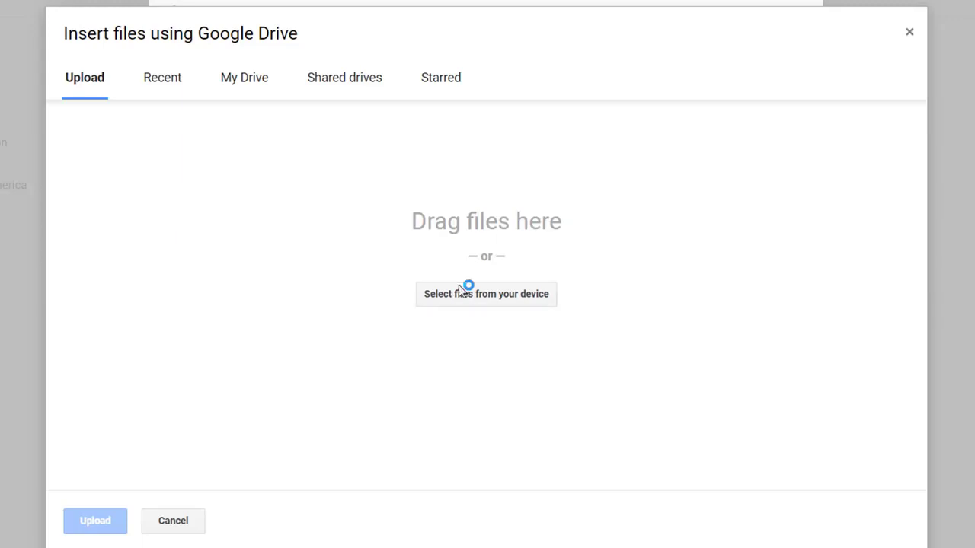
pyautogui.click(460, 291)
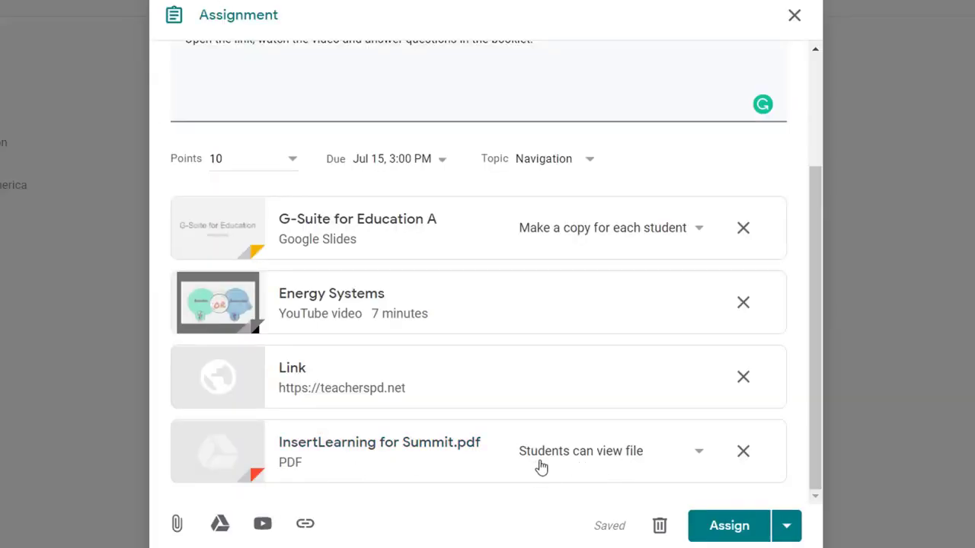
pyautogui.click(692, 452)
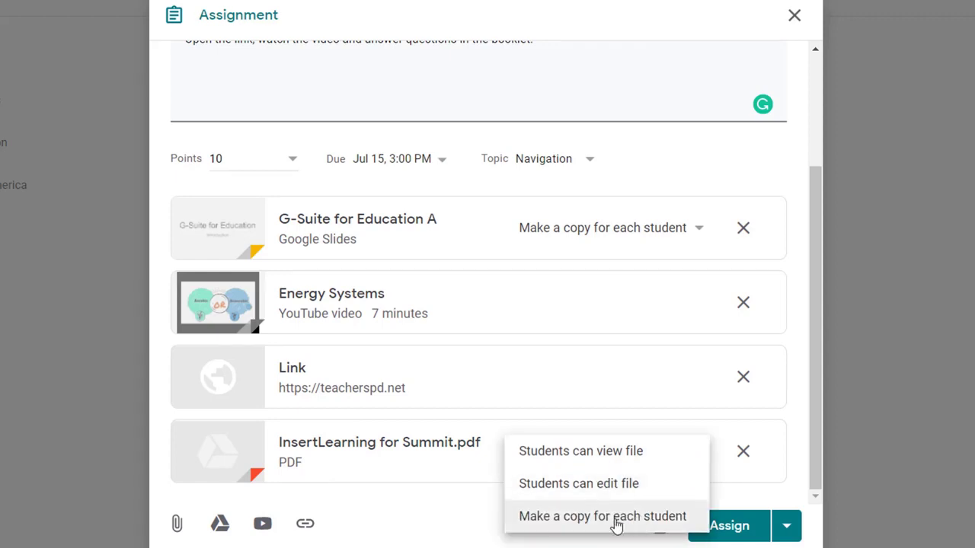
pyautogui.click(624, 457)
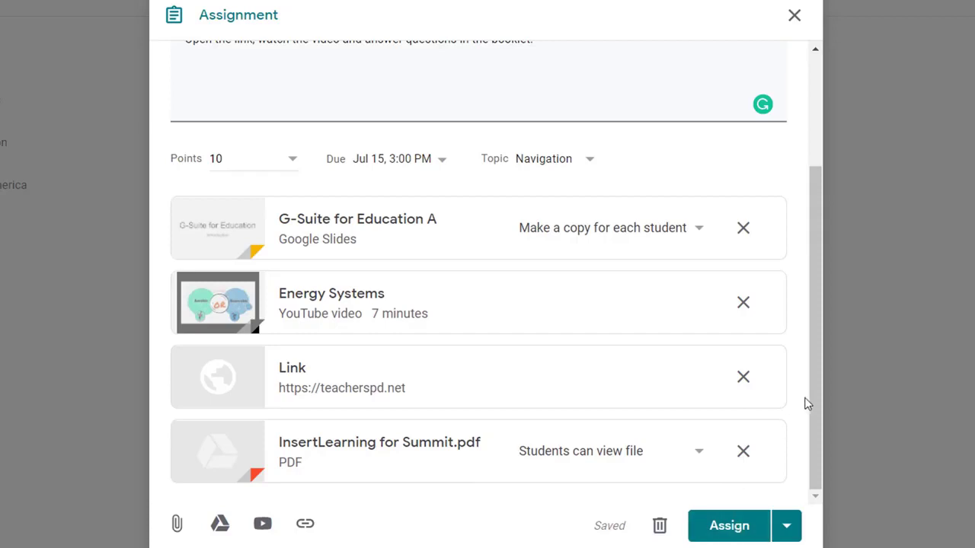
# - Look at which students and which other classes the Skills work assignment can be given to
pyautogui.moveTo(803, 403); pyautogui.dragTo(816, 249)
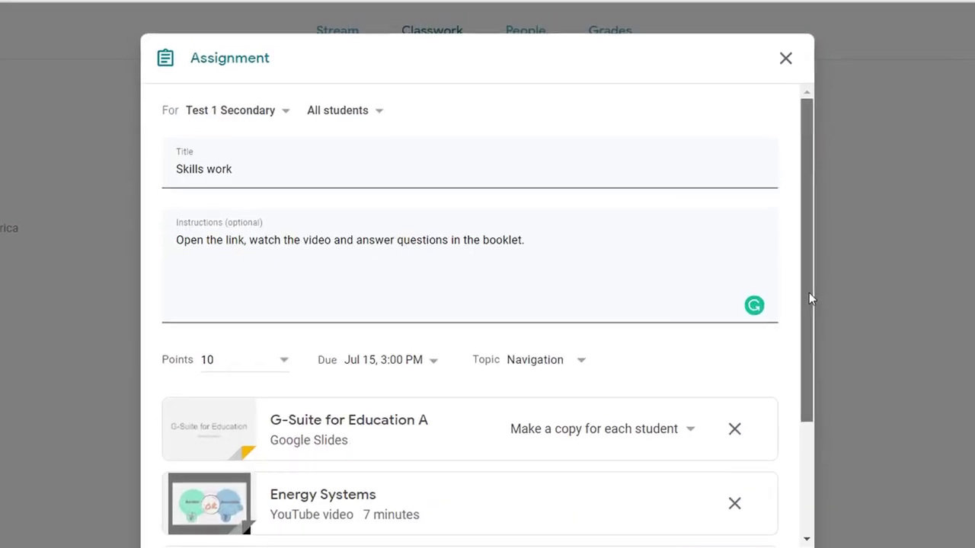
pyautogui.click(380, 113)
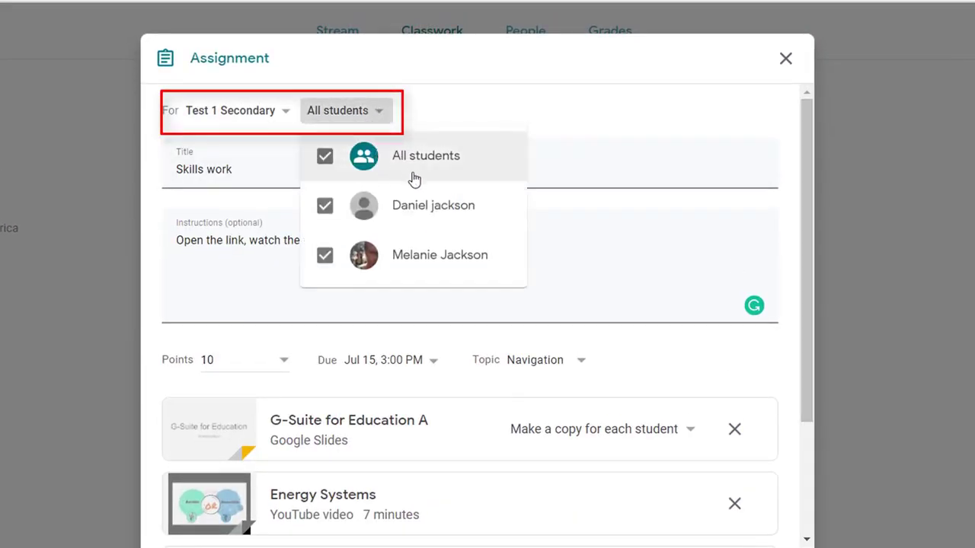
pyautogui.click(289, 115)
pyautogui.click(290, 115)
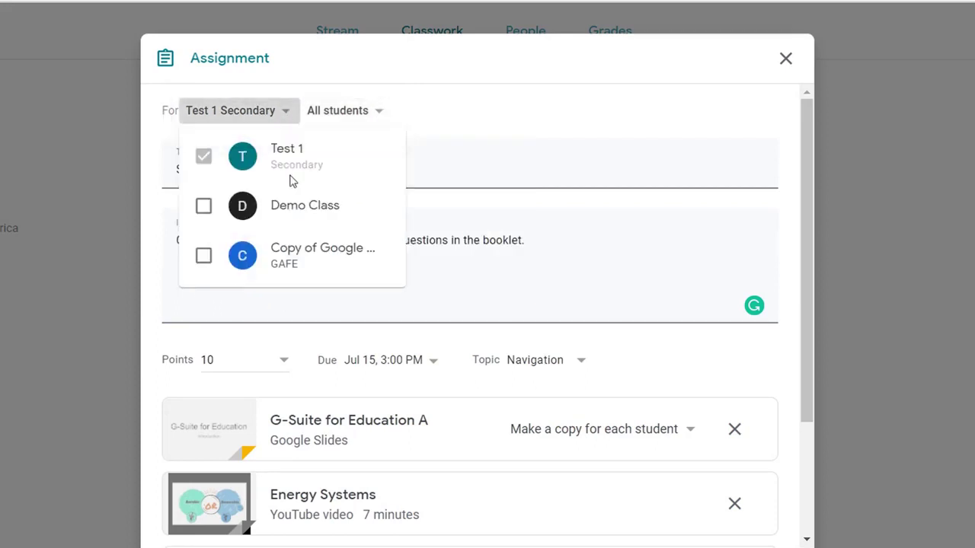
pyautogui.click(500, 109)
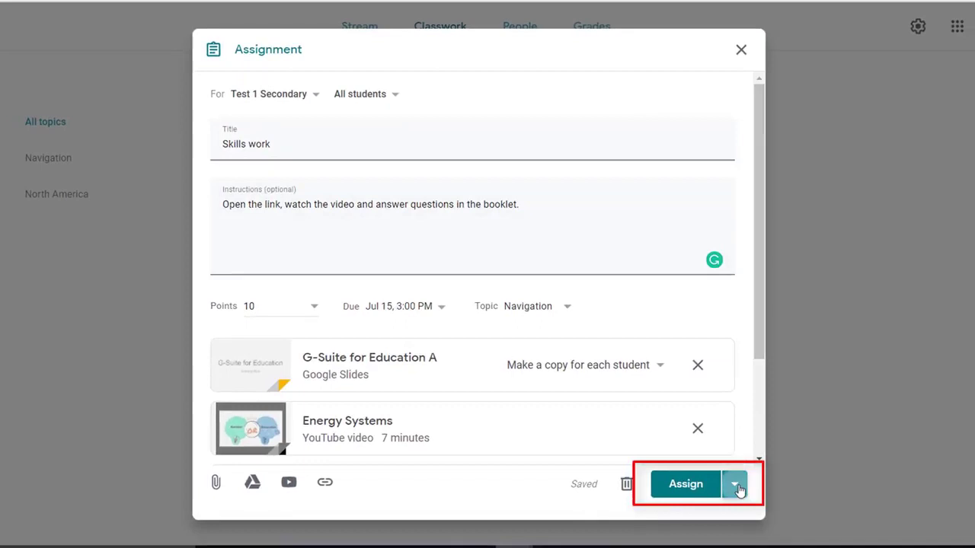
# - Check the publishing options for the Skills work assignment and assign it immediately
pyautogui.click(735, 487)
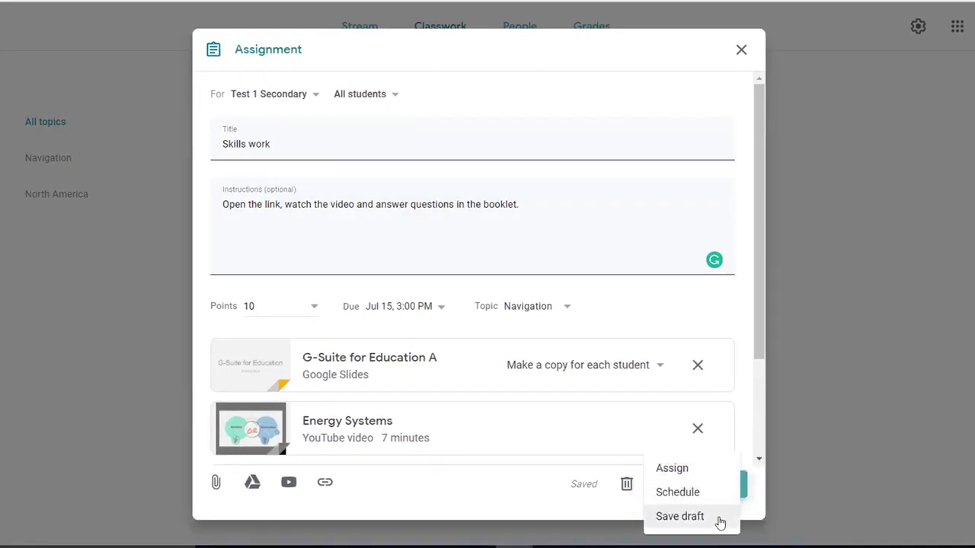
pyautogui.click(710, 472)
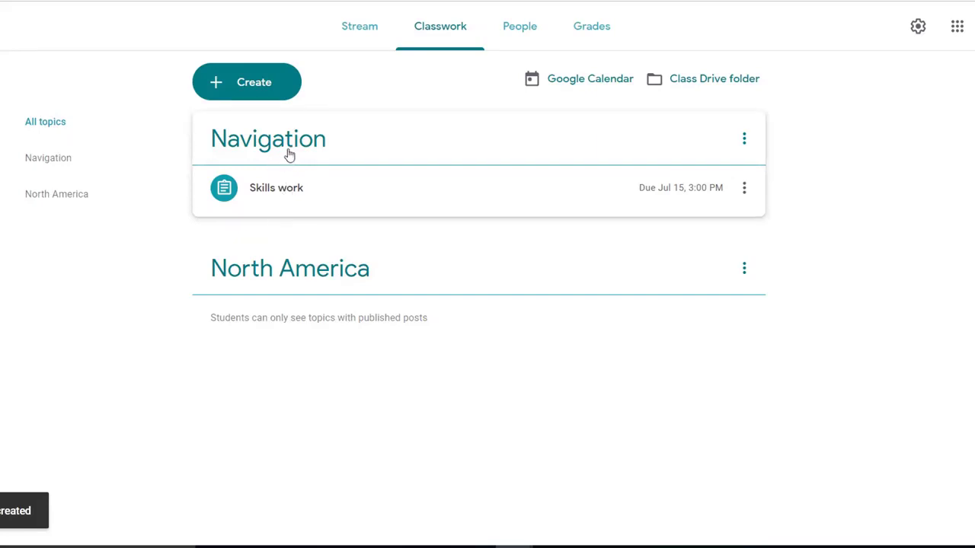
# - Create an assignment "Get this done" worth 5 points, due Jul 18, without a topic, giving each student a copy of the InsertLearning for Summit slides
pyautogui.click(244, 87)
pyautogui.click(309, 95)
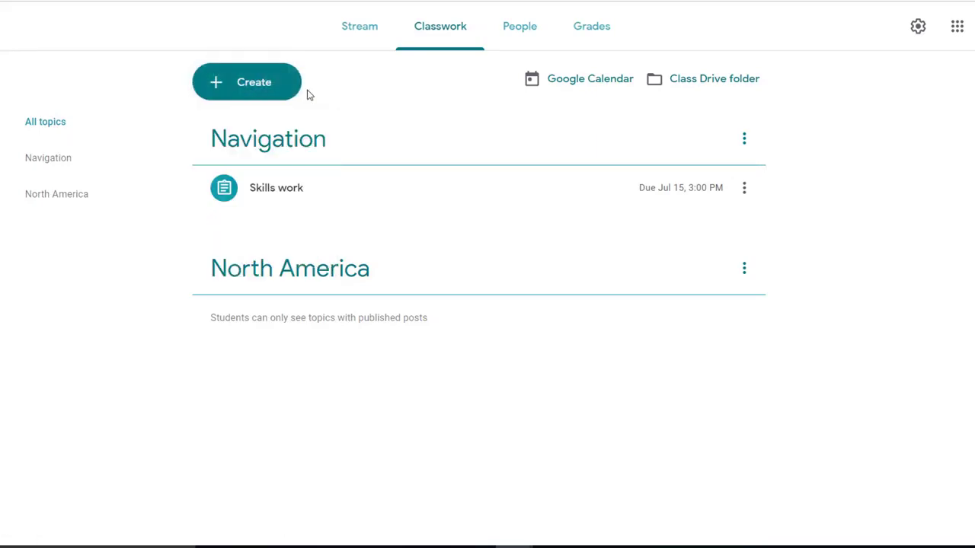
pyautogui.click(263, 96)
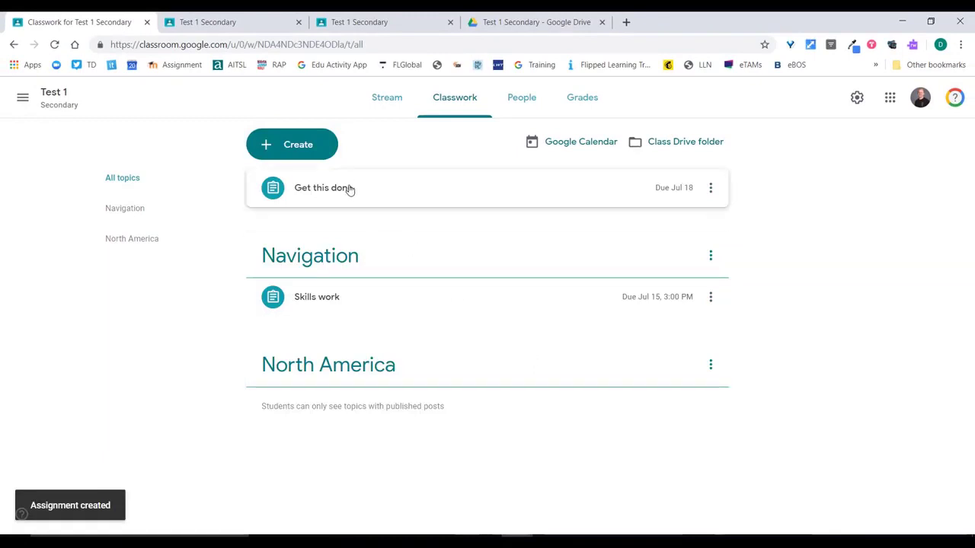
# - Assign "Get this done" to the Navigation topic and move the Skills work assignment above it
pyautogui.click(711, 192)
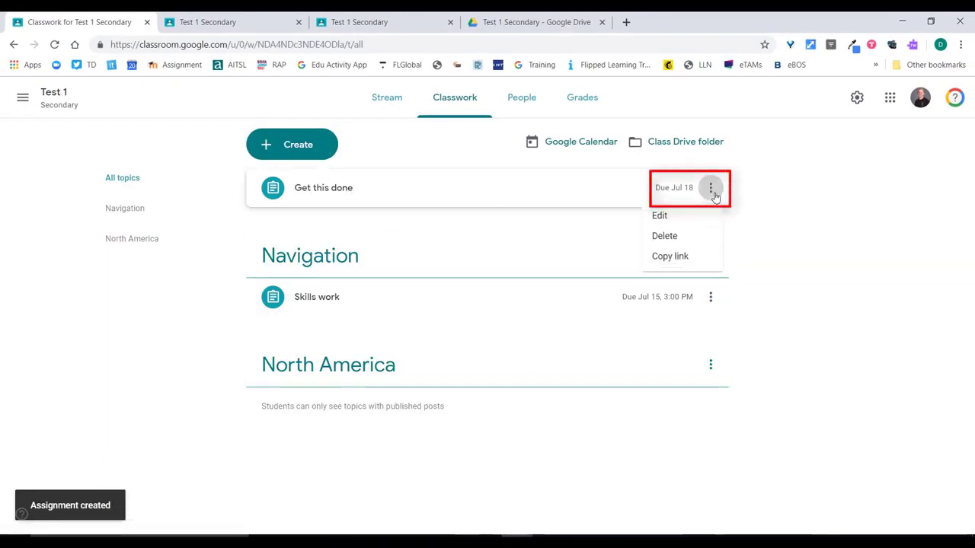
pyautogui.click(670, 223)
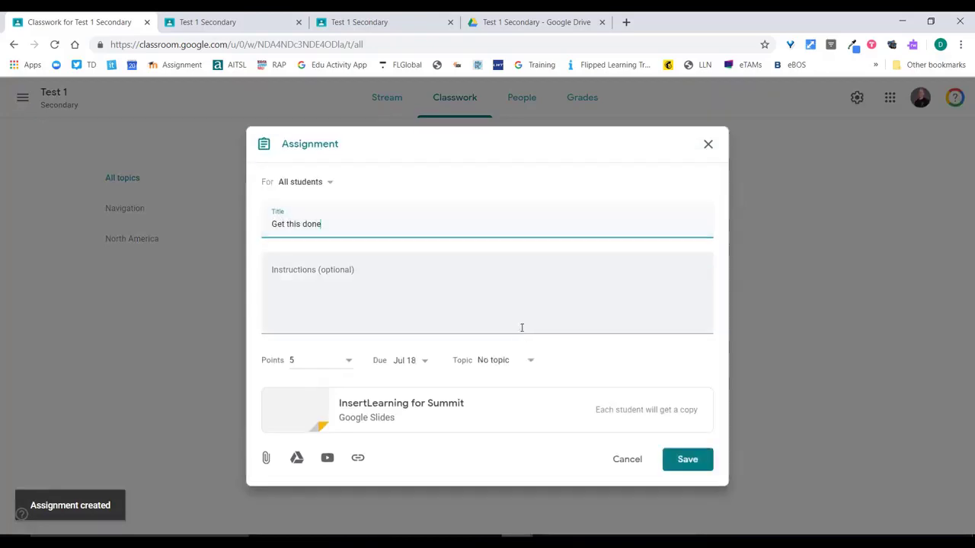
pyautogui.click(519, 363)
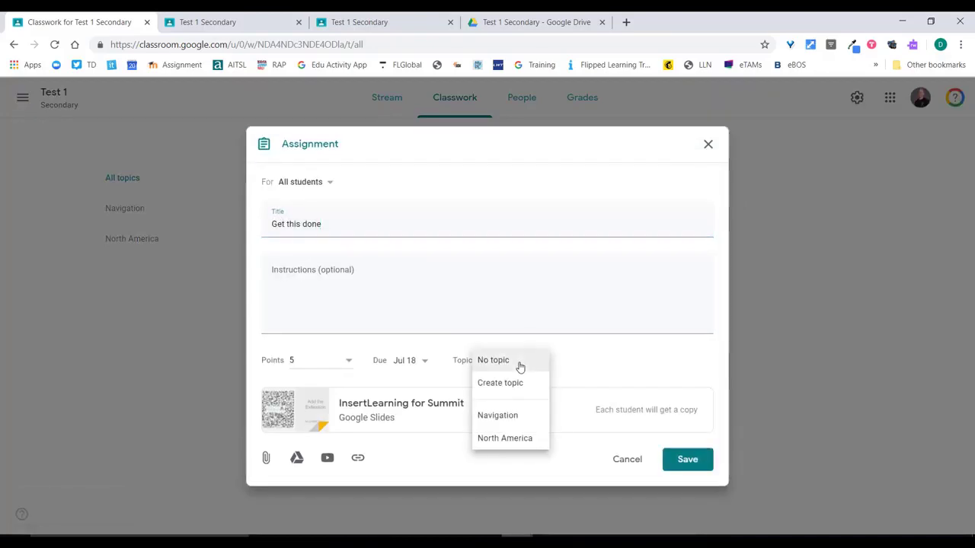
pyautogui.click(523, 418)
pyautogui.click(681, 459)
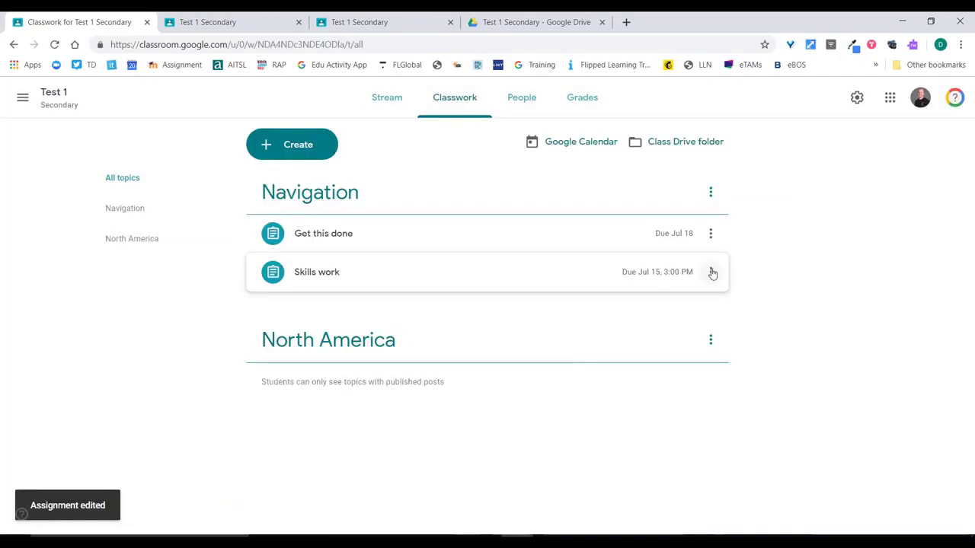
pyautogui.click(711, 272)
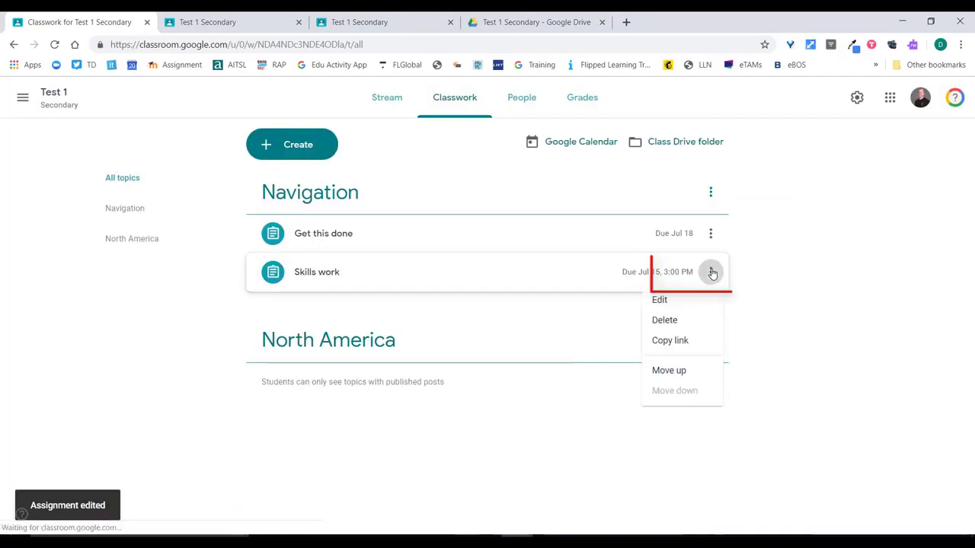
pyautogui.click(690, 370)
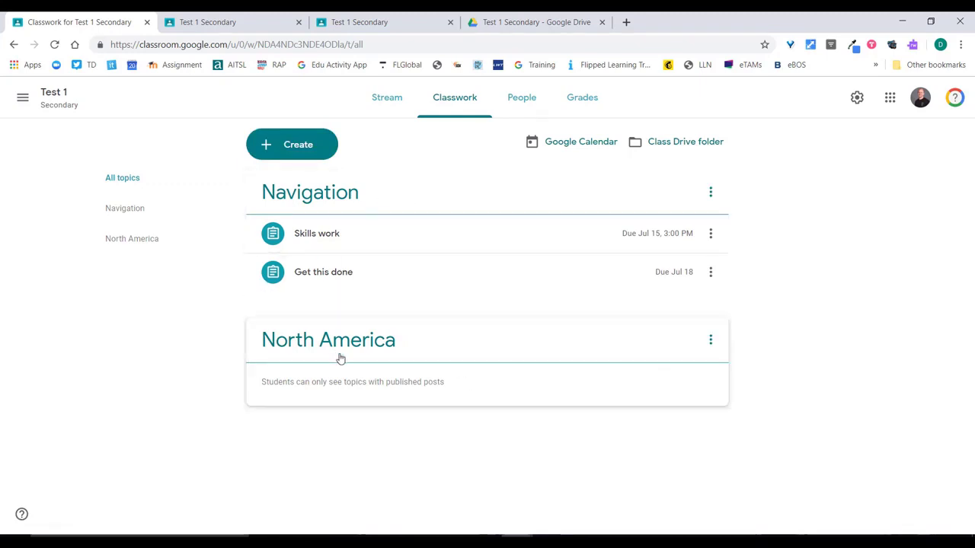
# - Add a new Classwork topic named "Today's work"
pyautogui.click(301, 147)
pyautogui.click(315, 288)
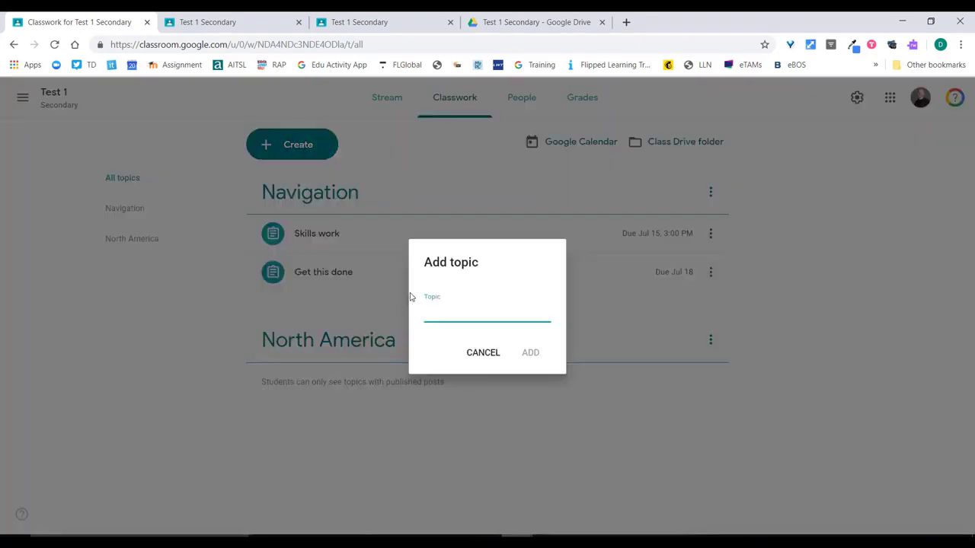
pyautogui.write('Todays work')
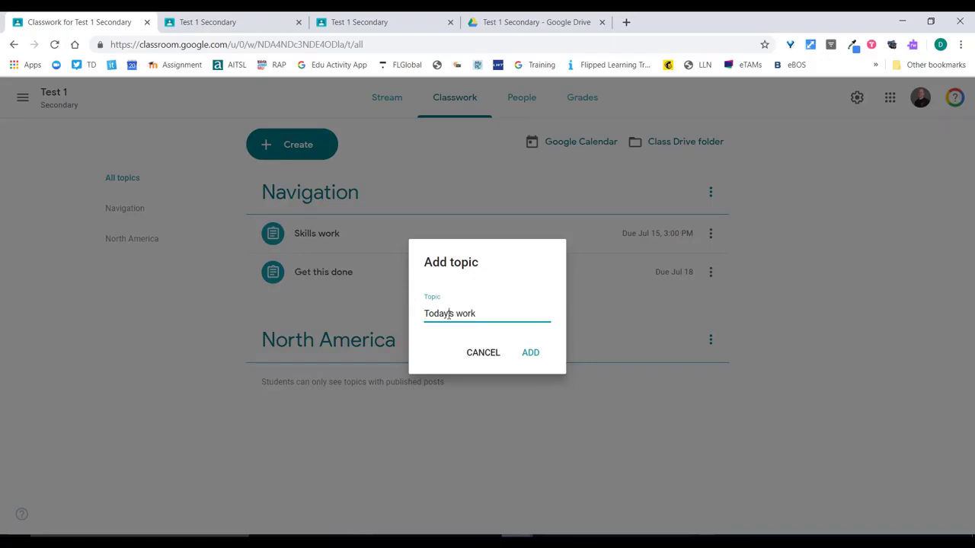
pyautogui.click(533, 353)
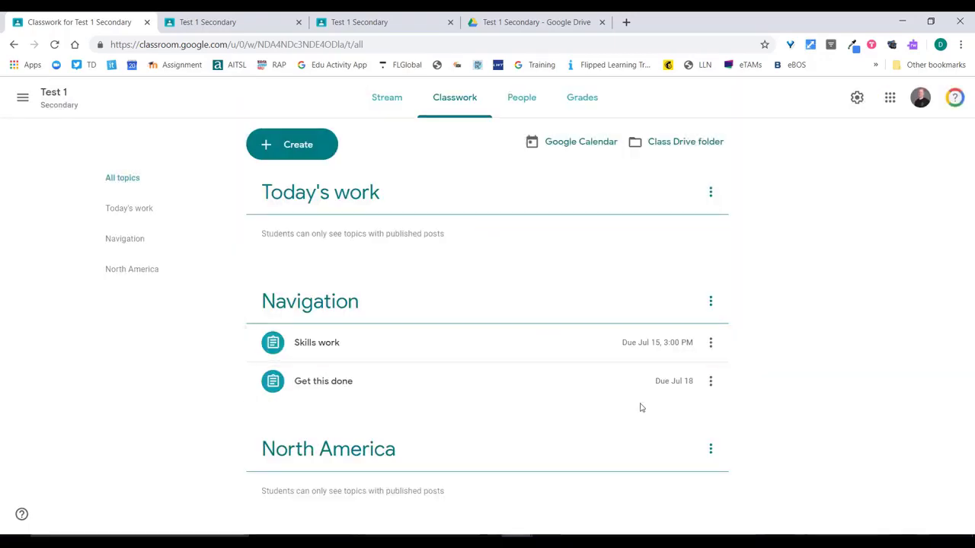
# - Change the topic of the "Get this done" assignment from Navigation to "Today's work" and save it
pyautogui.click(710, 383)
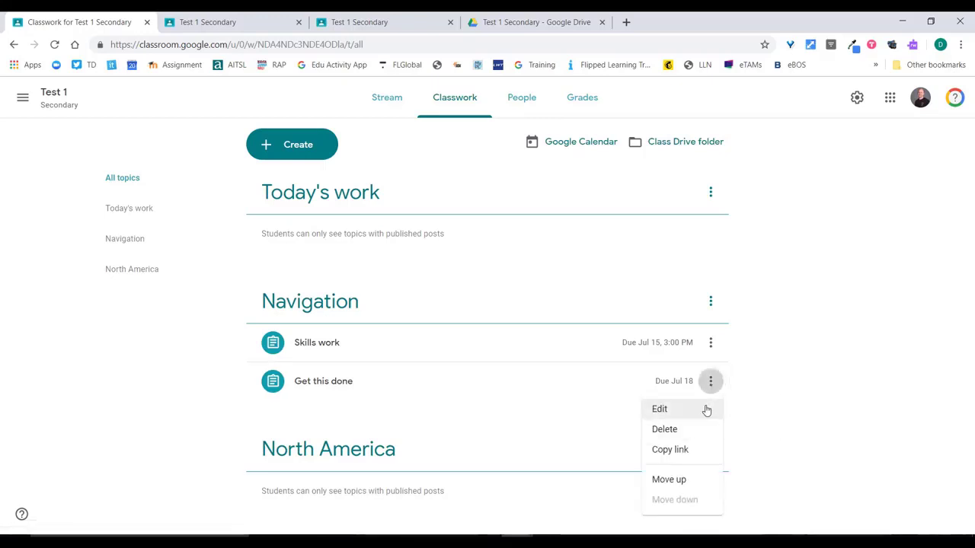
pyautogui.click(707, 411)
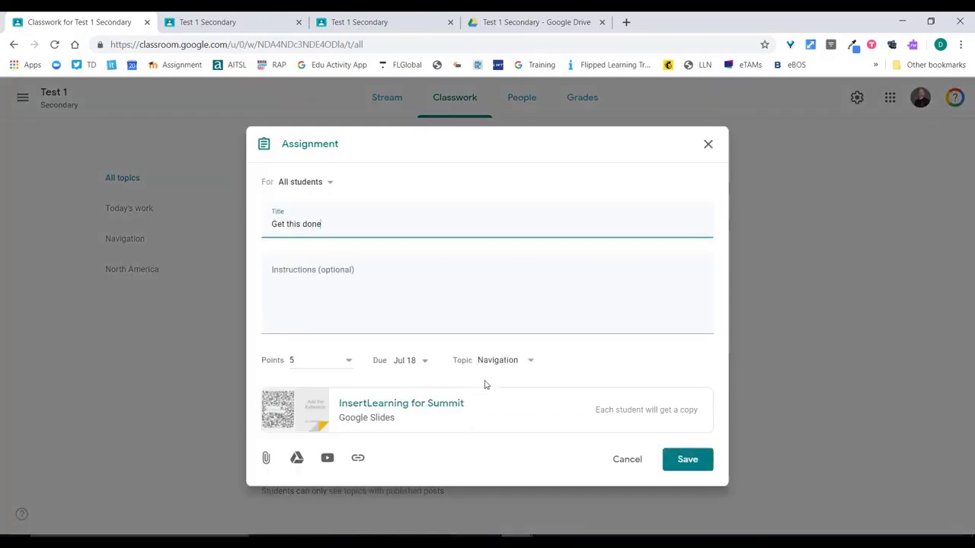
pyautogui.click(499, 373)
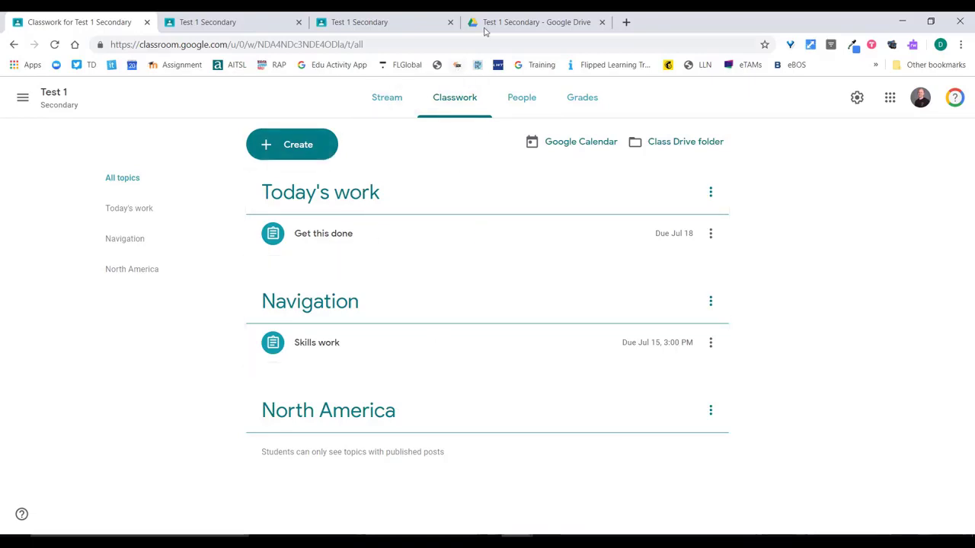
# - Switch to Google Drive and look inside the Get this done and Skills work folders of the Test 1 Secondary class folder
pyautogui.click(512, 28)
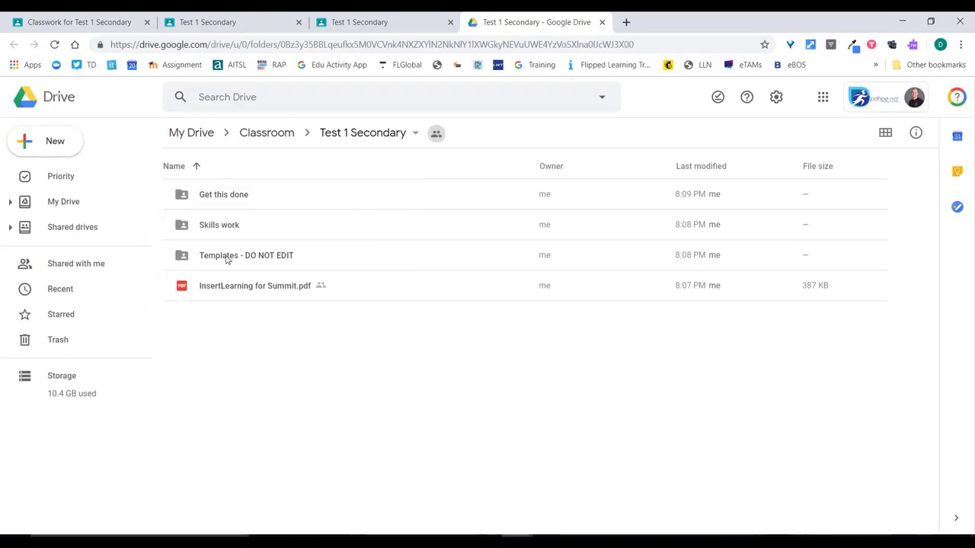
pyautogui.doubleClick(220, 195)
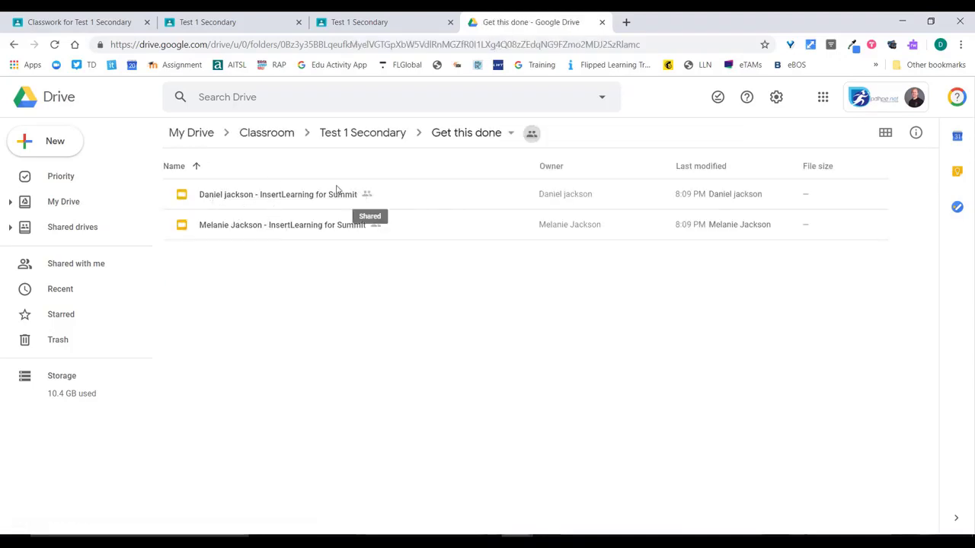
pyautogui.click(363, 134)
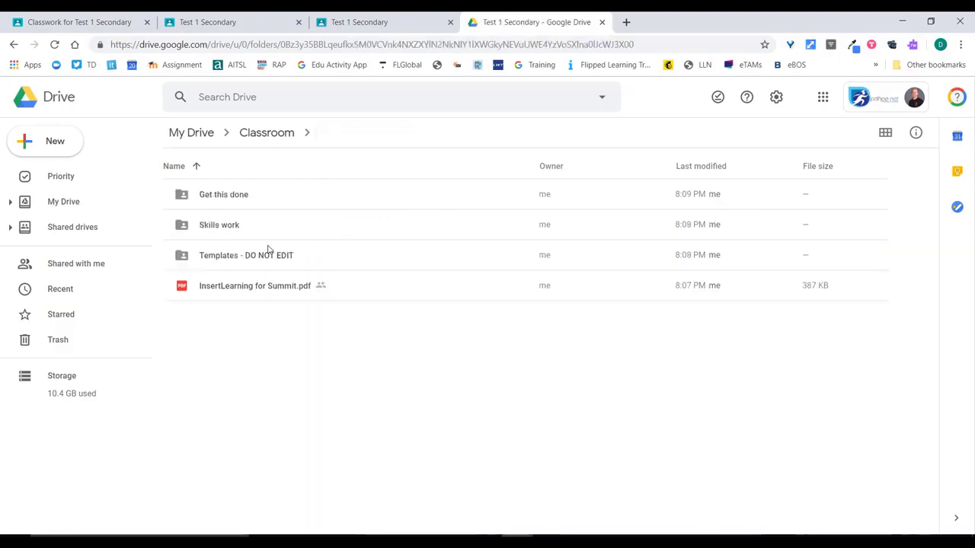
pyautogui.doubleClick(233, 228)
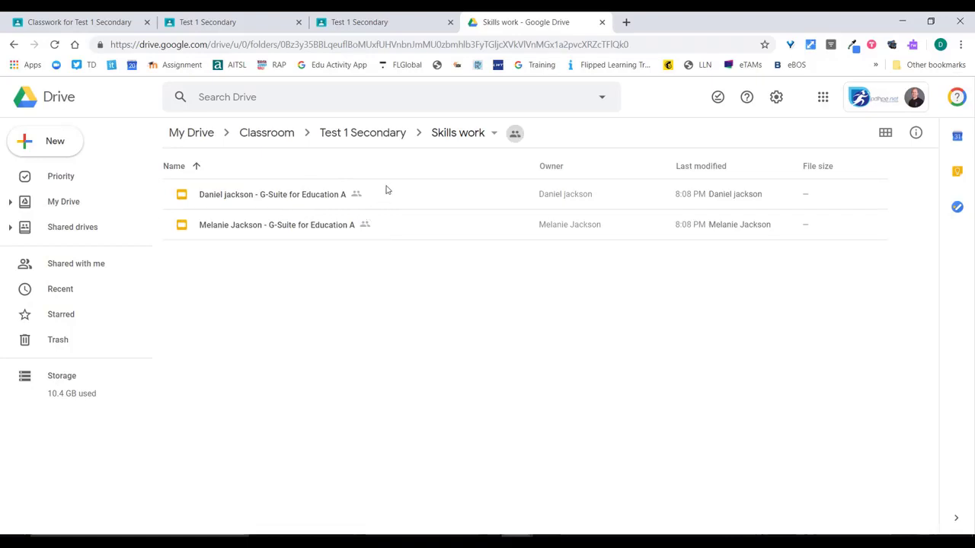
pyautogui.hotkey('alt', 'Left')
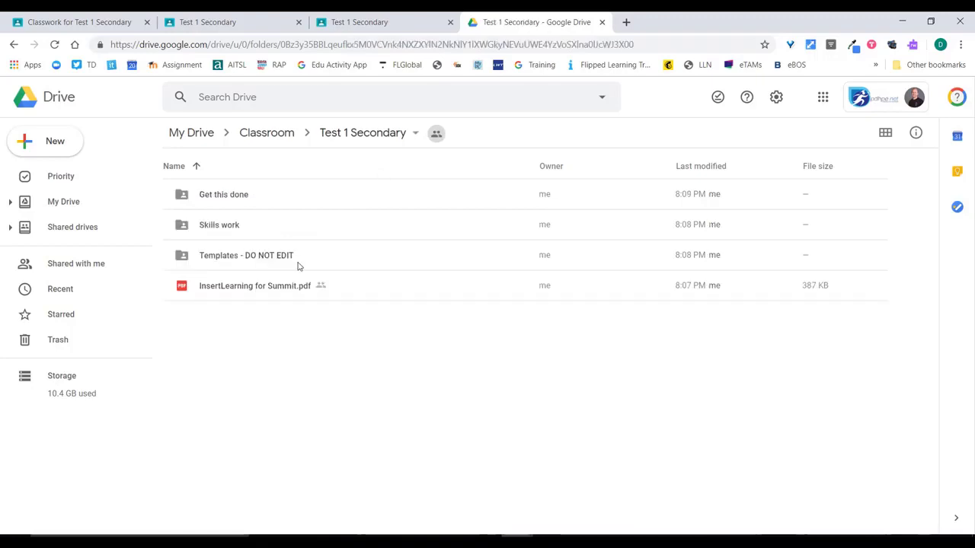
# - Return to Google Classroom and check the individual and bulk actions available for the students on the People page
pyautogui.click(106, 17)
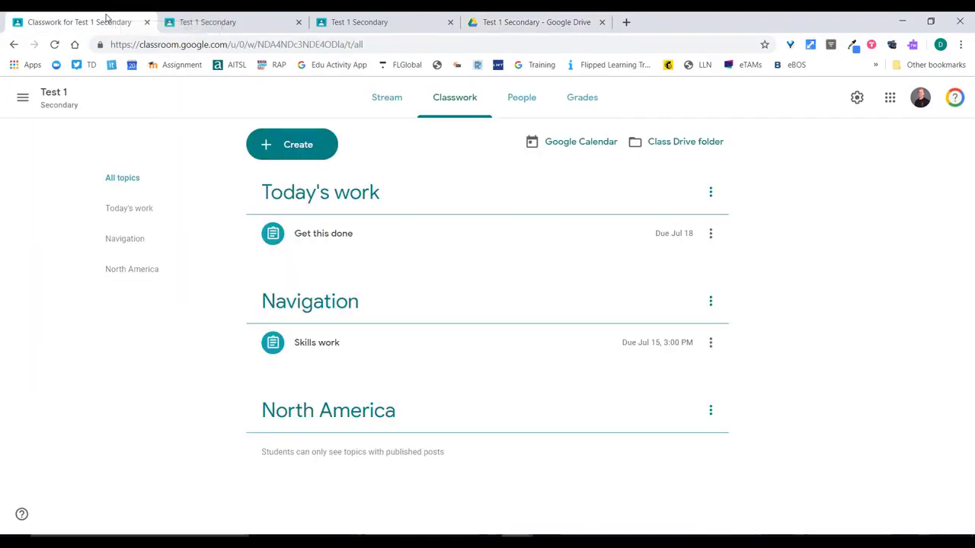
pyautogui.click(517, 101)
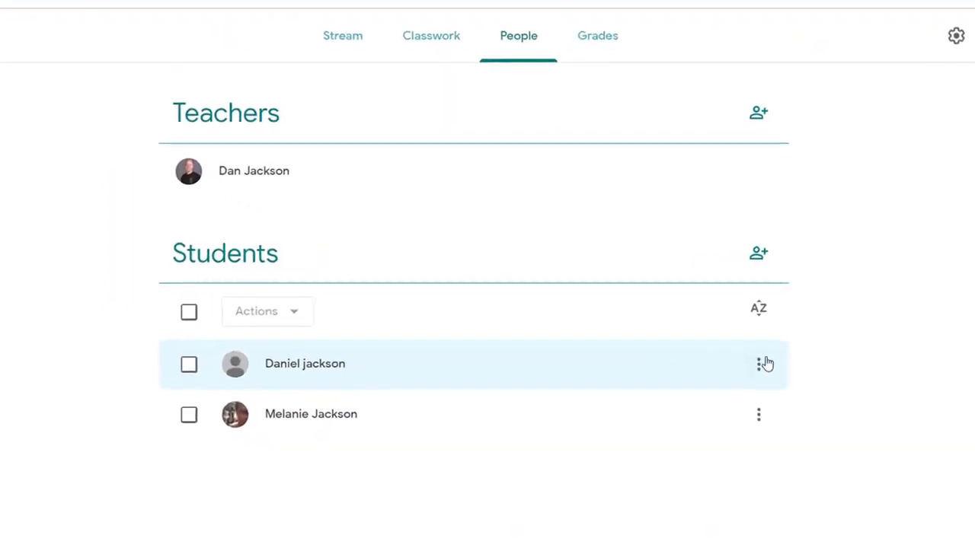
pyautogui.click(763, 366)
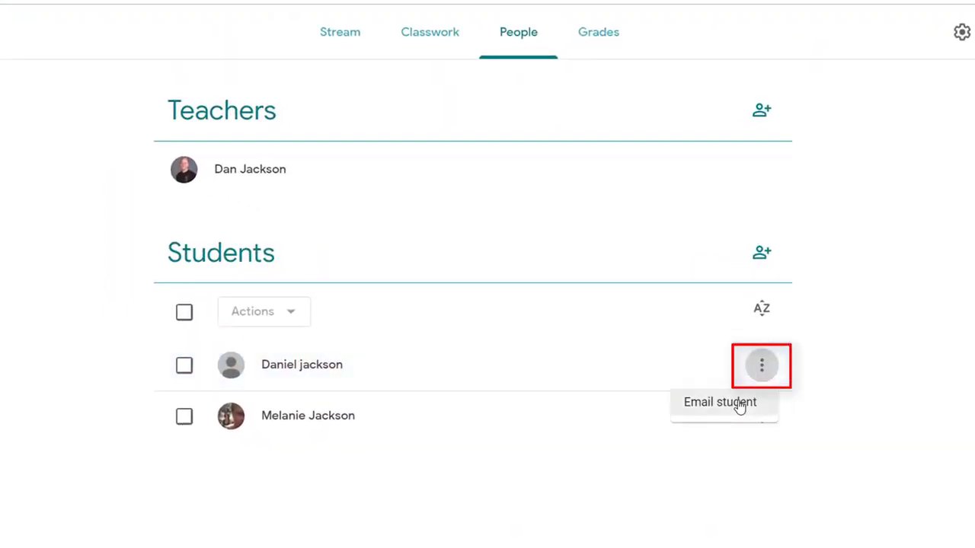
pyautogui.press('Escape')
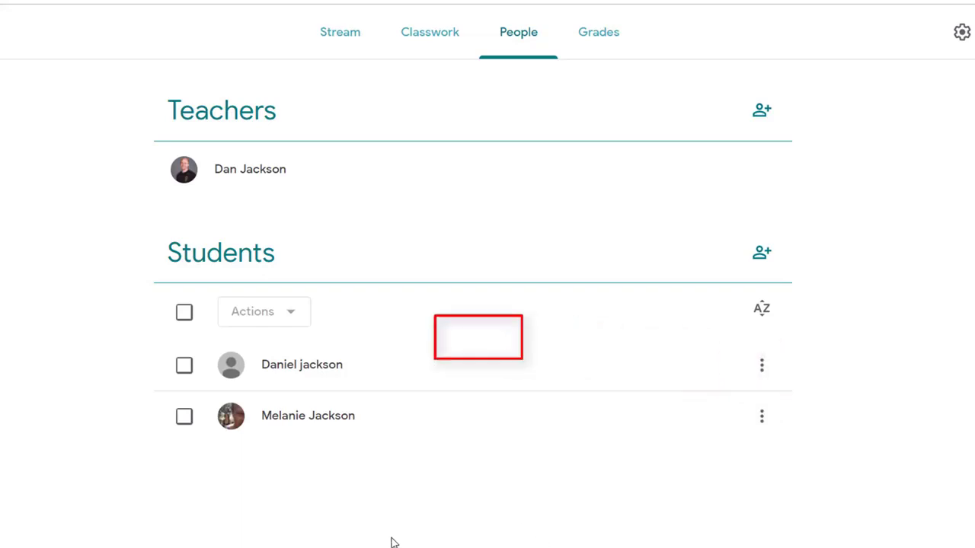
pyautogui.click(184, 313)
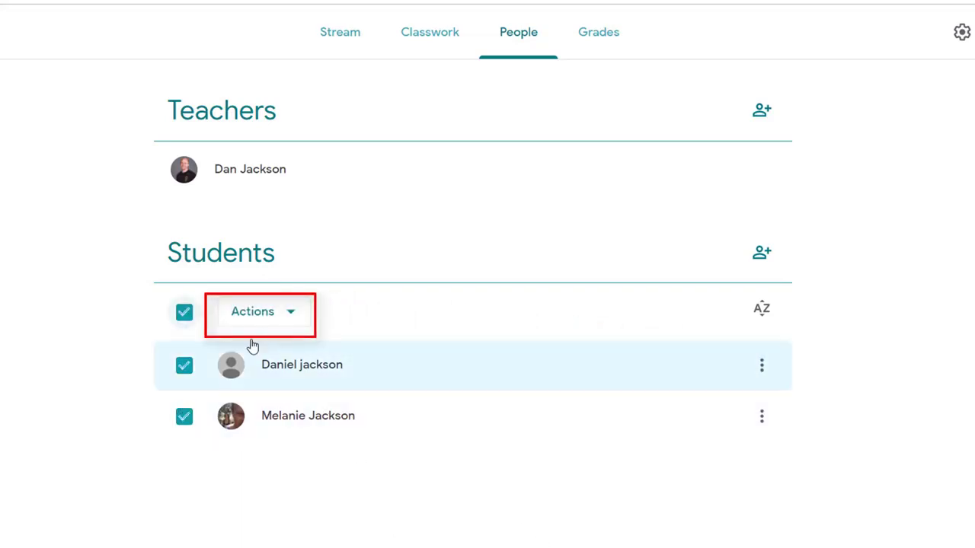
pyautogui.click(288, 319)
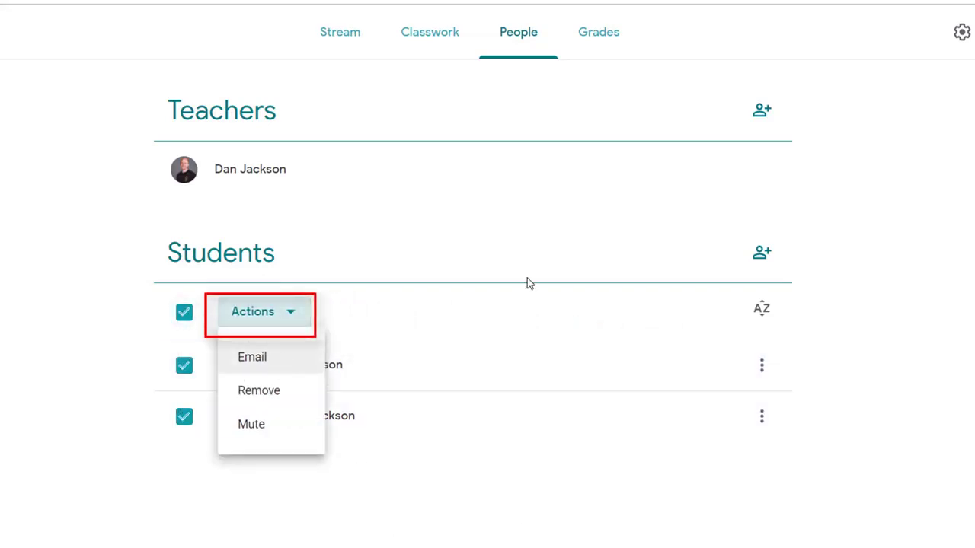
pyautogui.press('Escape')
# - Examine the Test 1 gradebook, including its student sorting options and the actions for the "Get this done" assignment
pyautogui.click(598, 49)
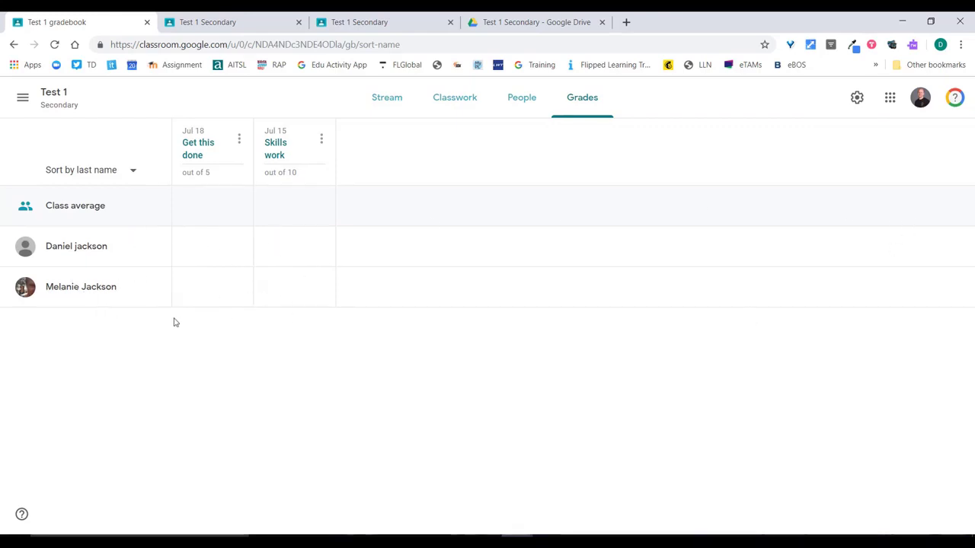
pyautogui.click(128, 172)
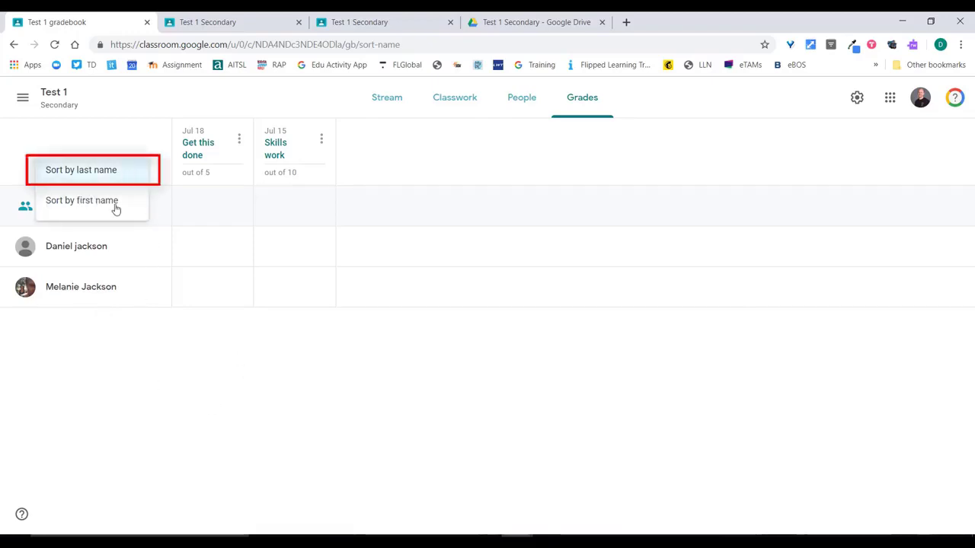
pyautogui.click(239, 140)
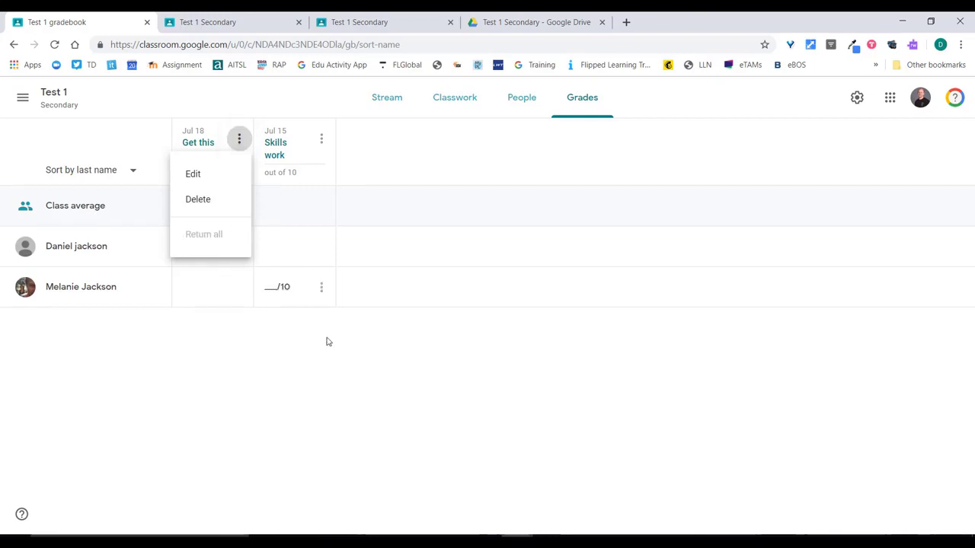
pyautogui.click(315, 363)
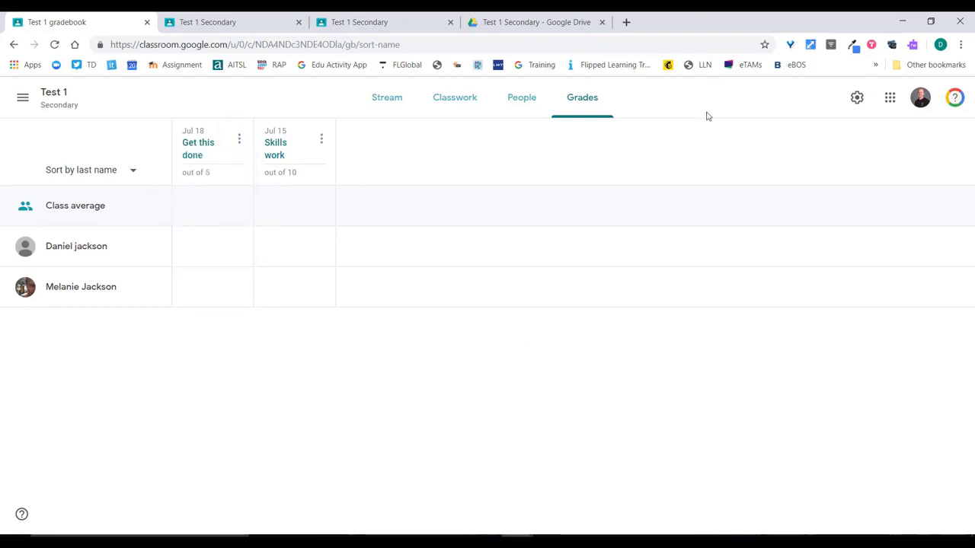
# - Review the class details in the Test 1 class settings and check the options for the class code
pyautogui.click(857, 98)
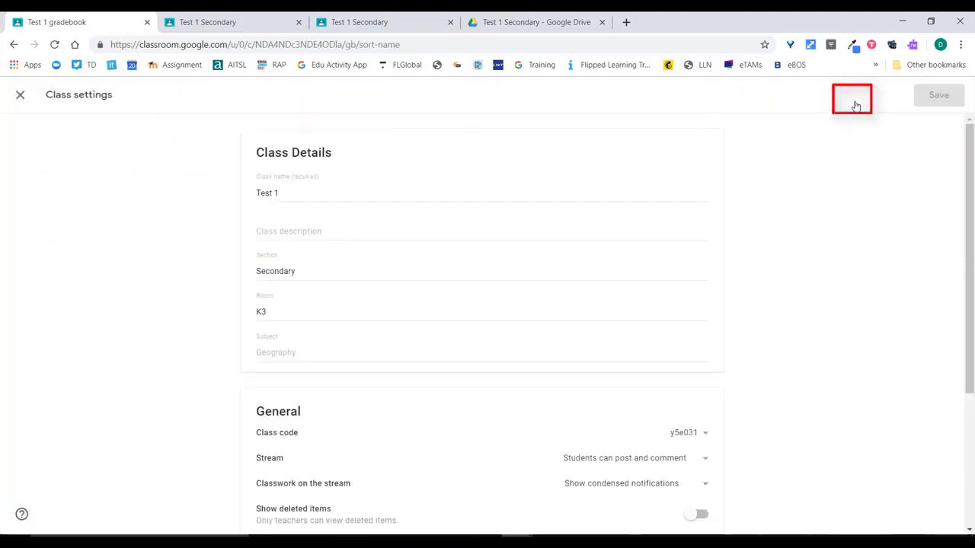
pyautogui.scroll(-1, 531, 263)
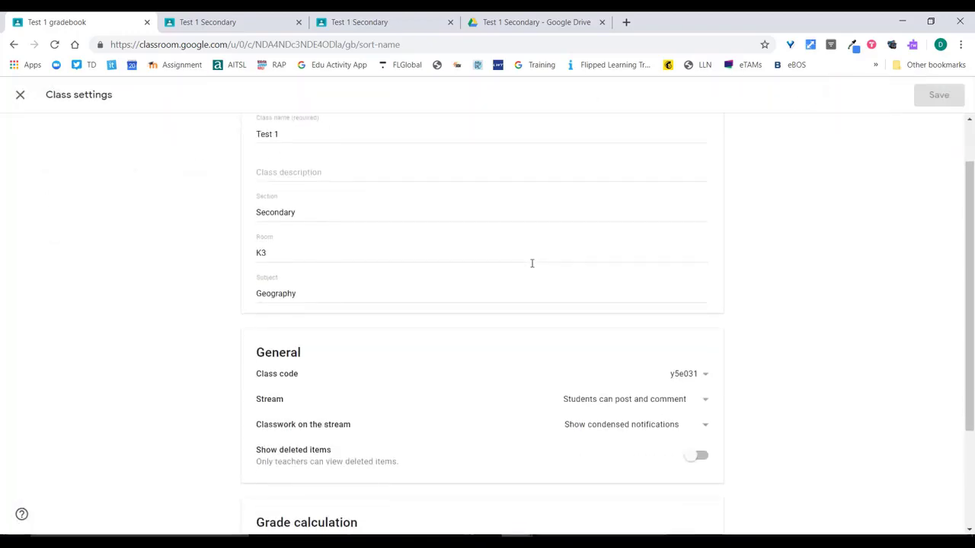
pyautogui.scroll(1, 531, 263)
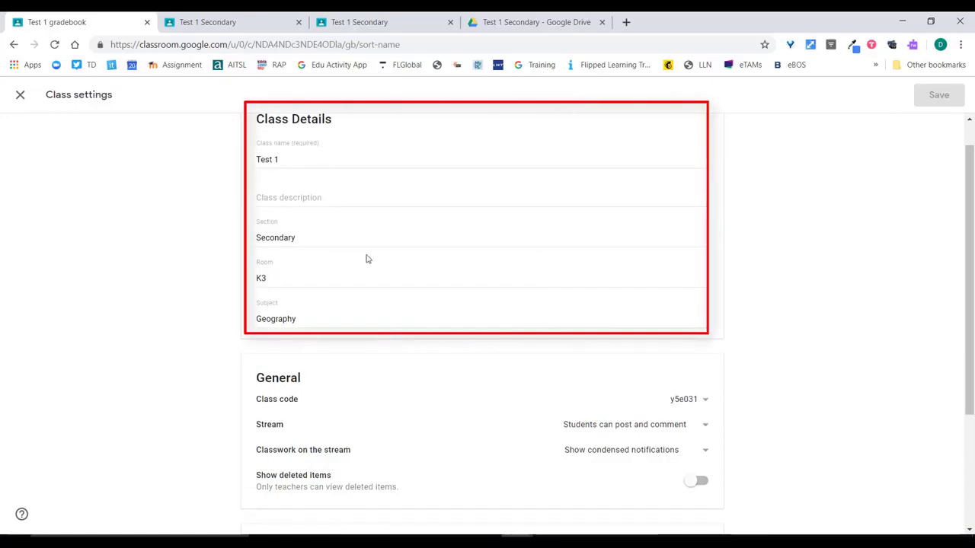
pyautogui.scroll(-2, 365, 259)
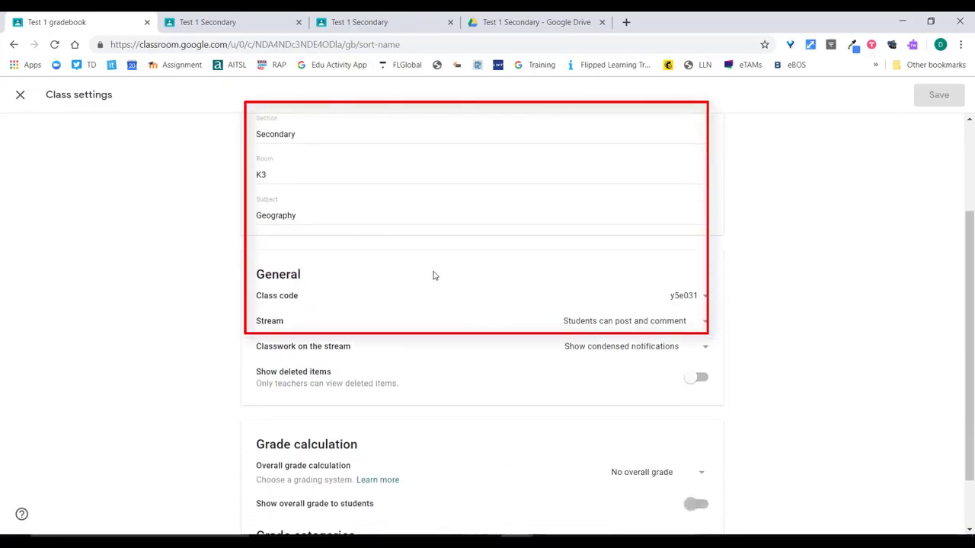
pyautogui.scroll(-1, 433, 276)
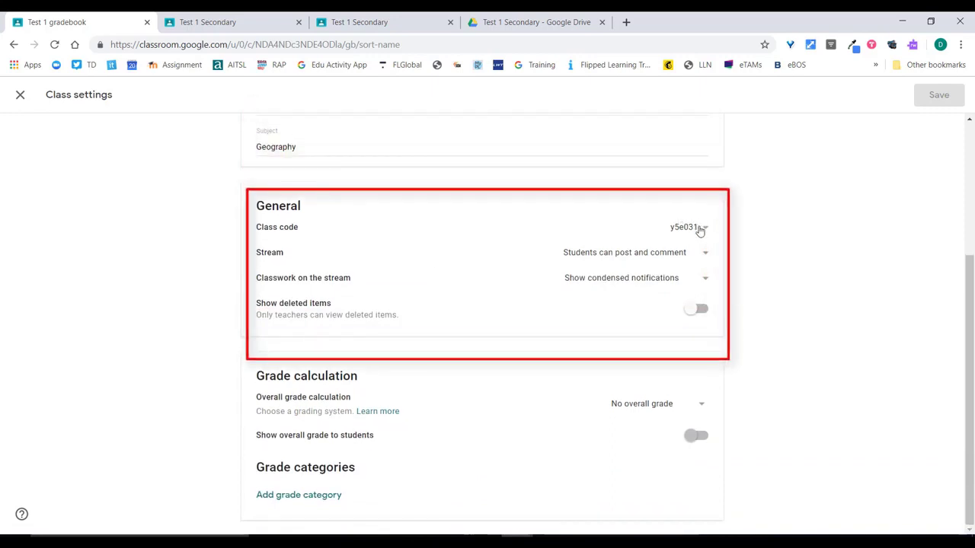
pyautogui.click(702, 228)
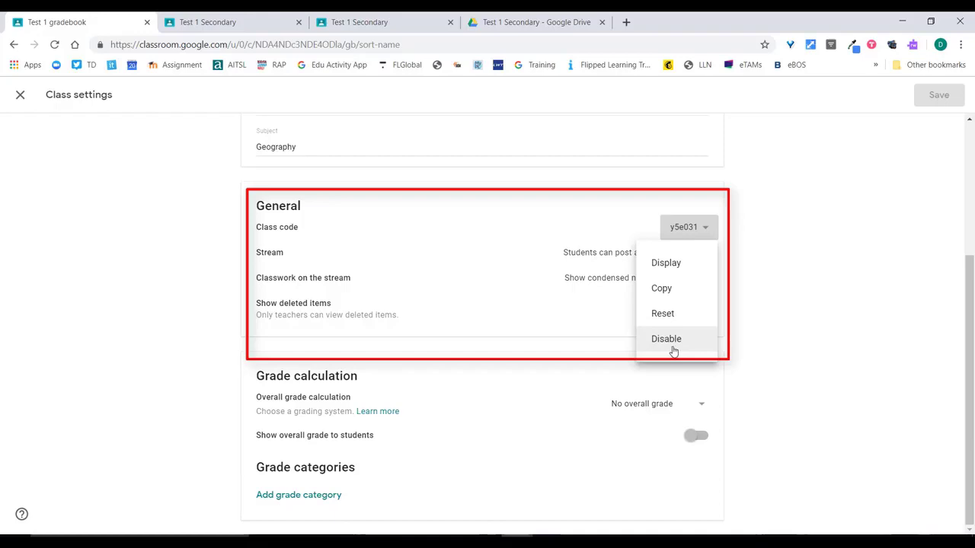
pyautogui.click(773, 307)
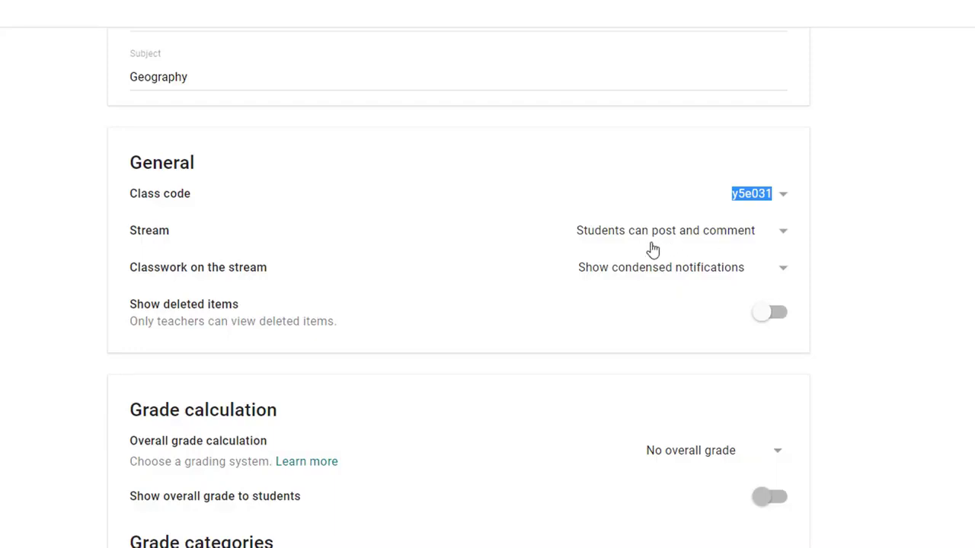
# - Check the Stream permission and Classwork notification choices, and try Show deleted items on and off
pyautogui.click(784, 233)
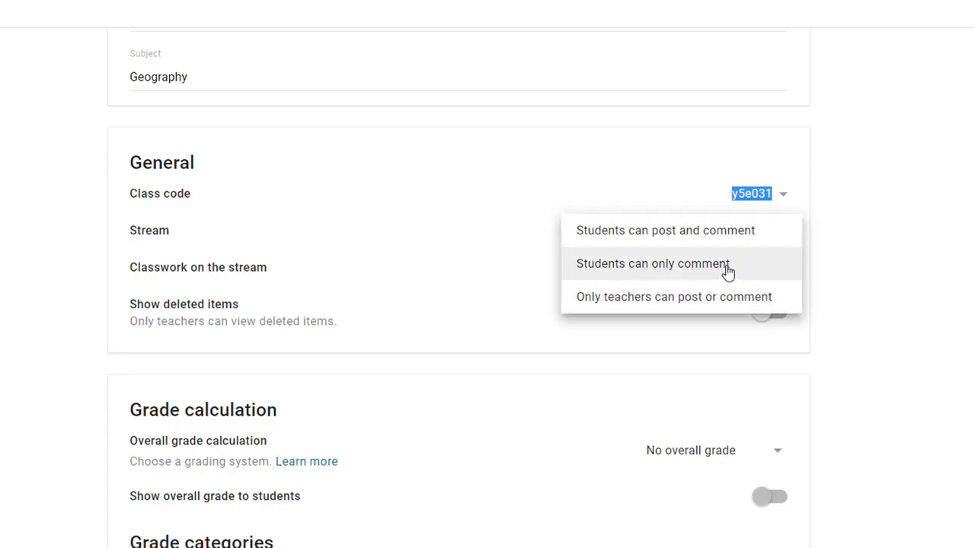
pyautogui.click(834, 268)
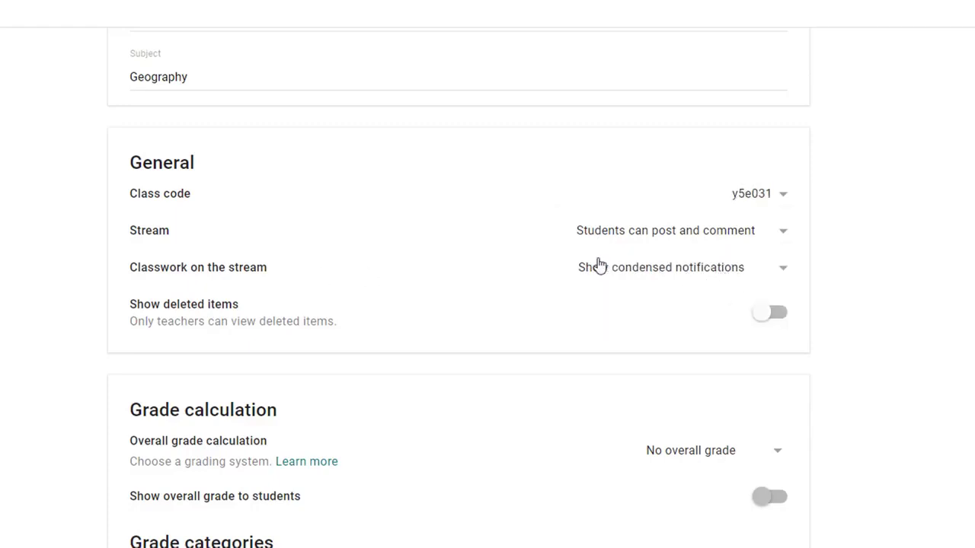
pyautogui.click(784, 273)
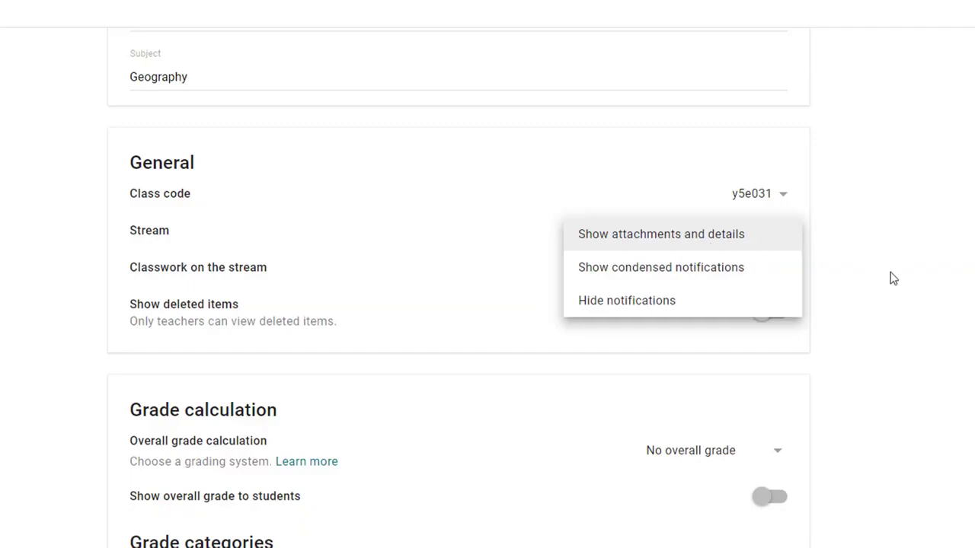
pyautogui.click(875, 307)
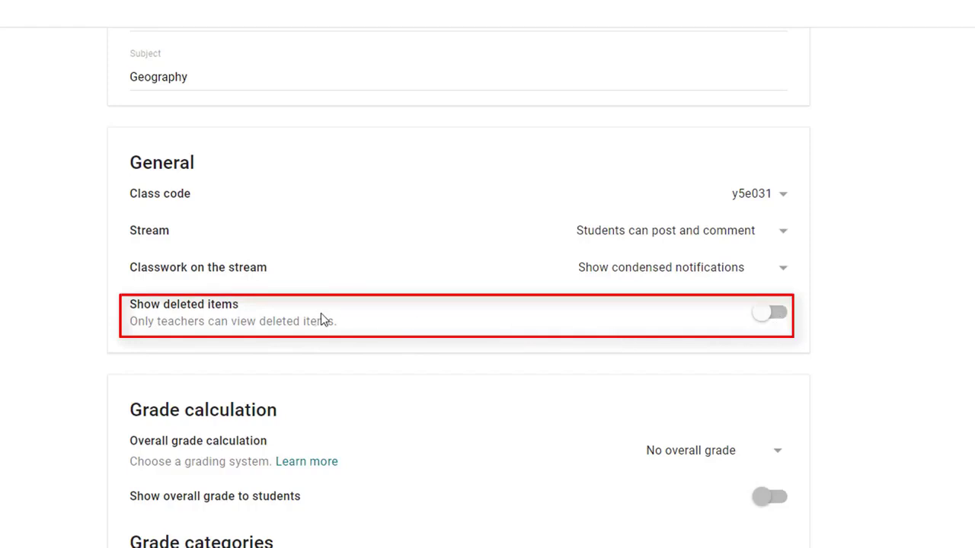
pyautogui.click(785, 320)
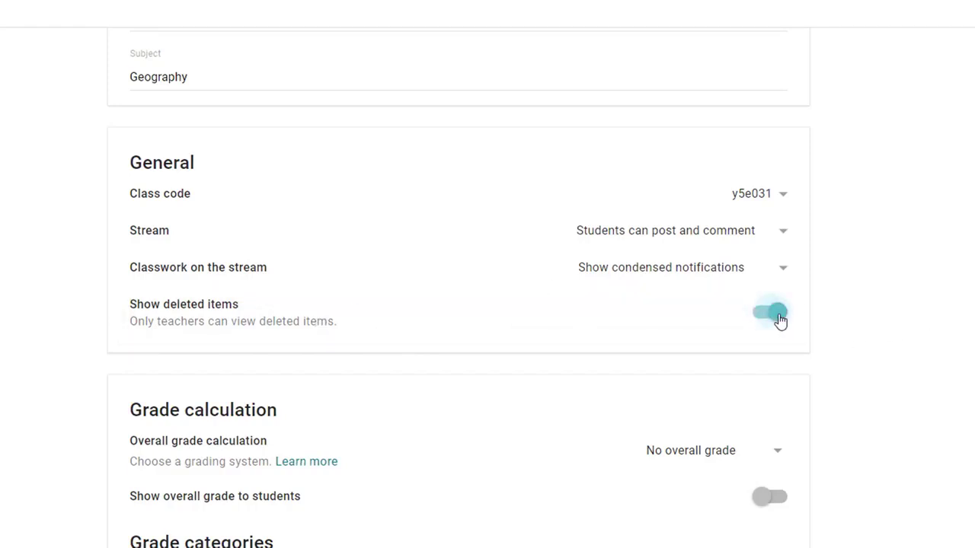
pyautogui.click(755, 320)
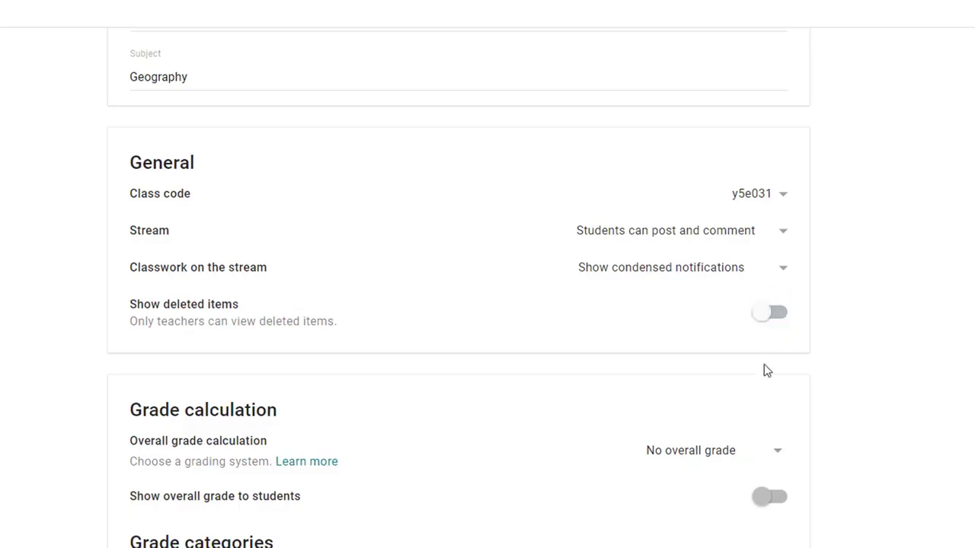
# - Try Total points as the overall grade calculation in the class settings, and set it to Weighted by category
pyautogui.scroll(3, 496, 390)
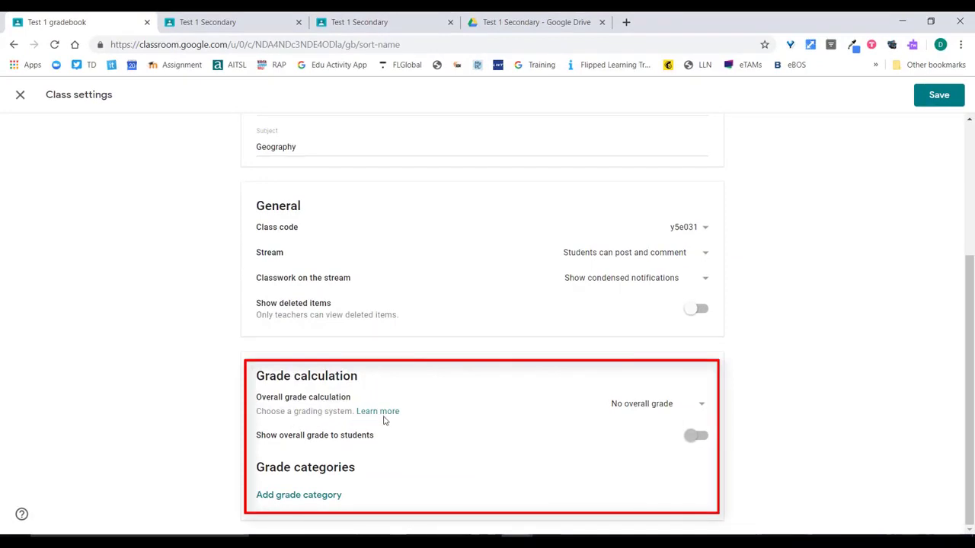
pyautogui.click(684, 407)
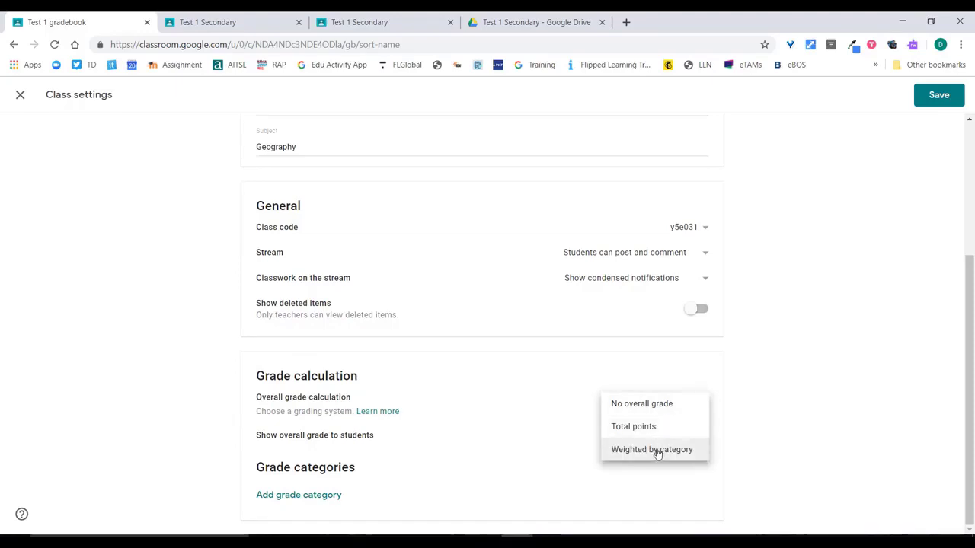
pyautogui.click(655, 432)
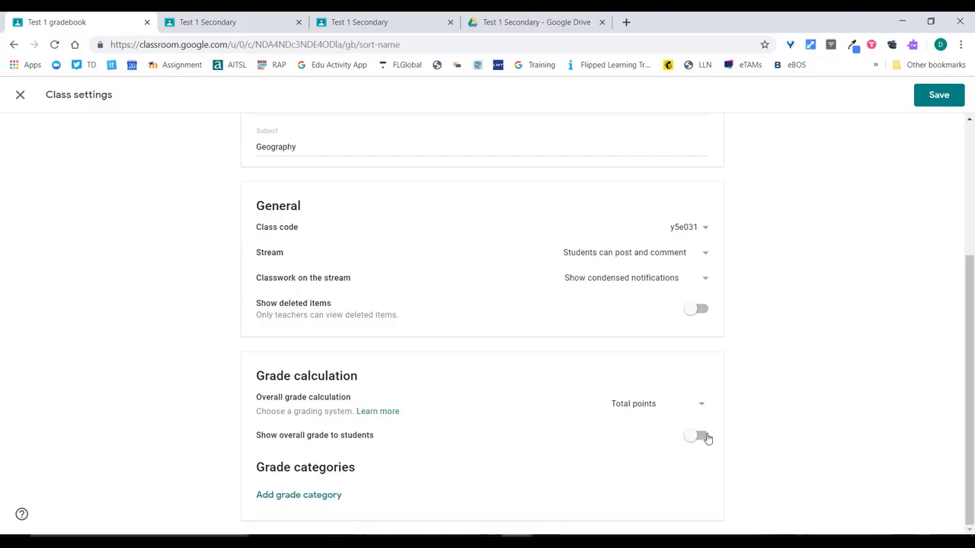
pyautogui.click(668, 405)
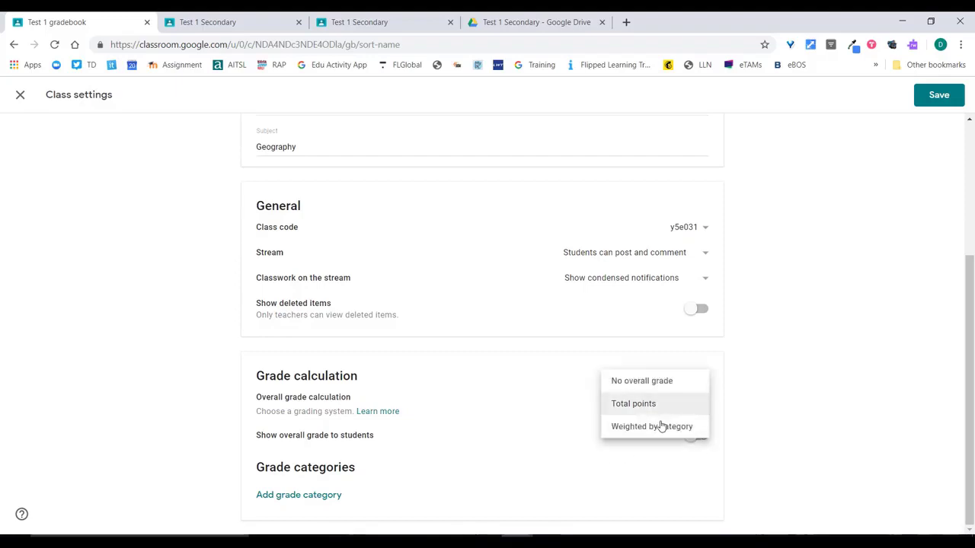
pyautogui.click(662, 427)
pyautogui.scroll(-1, 425, 459)
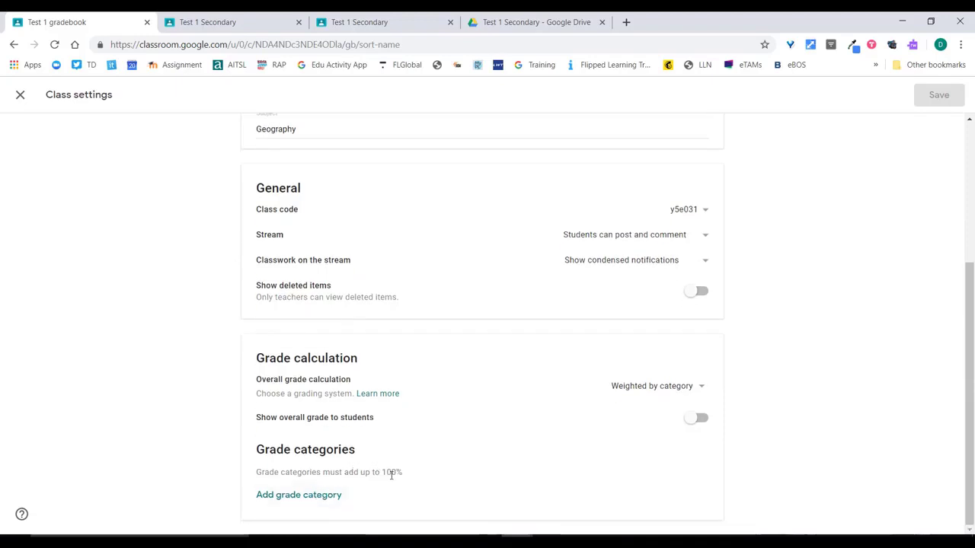
# - Add two grade categories to the class: Test weighted at 30% and Research weighted at 40%
pyautogui.click(318, 497)
pyautogui.write('Test')
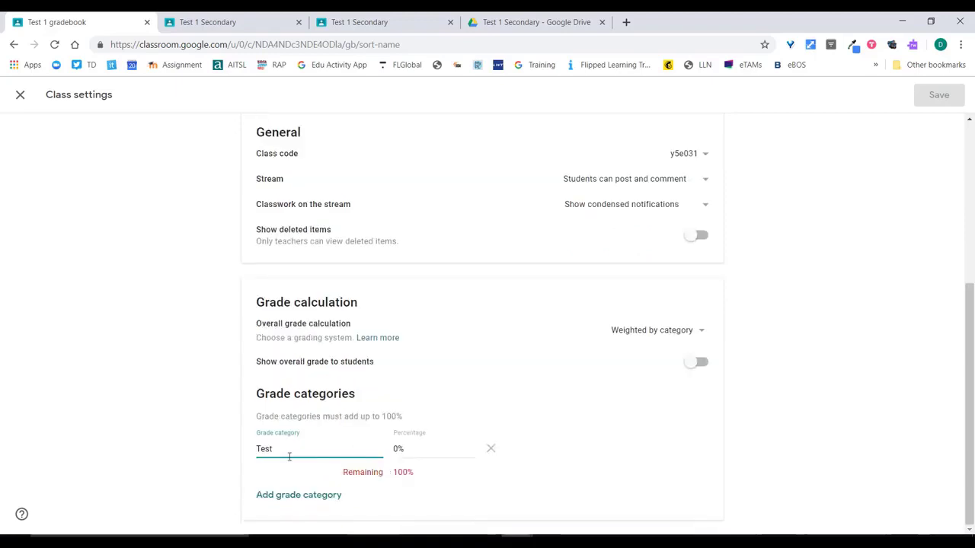
pyautogui.click(395, 448)
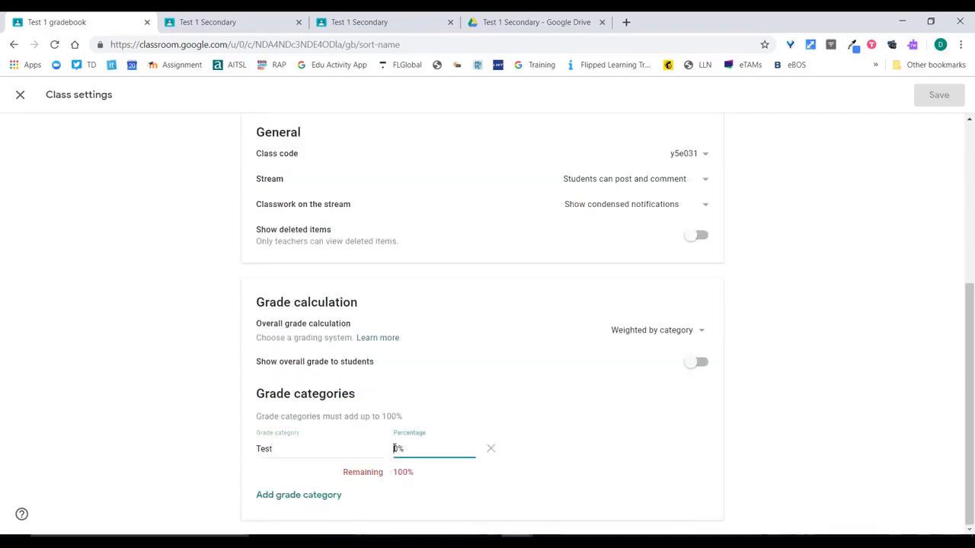
pyautogui.write('3')
pyautogui.click(301, 494)
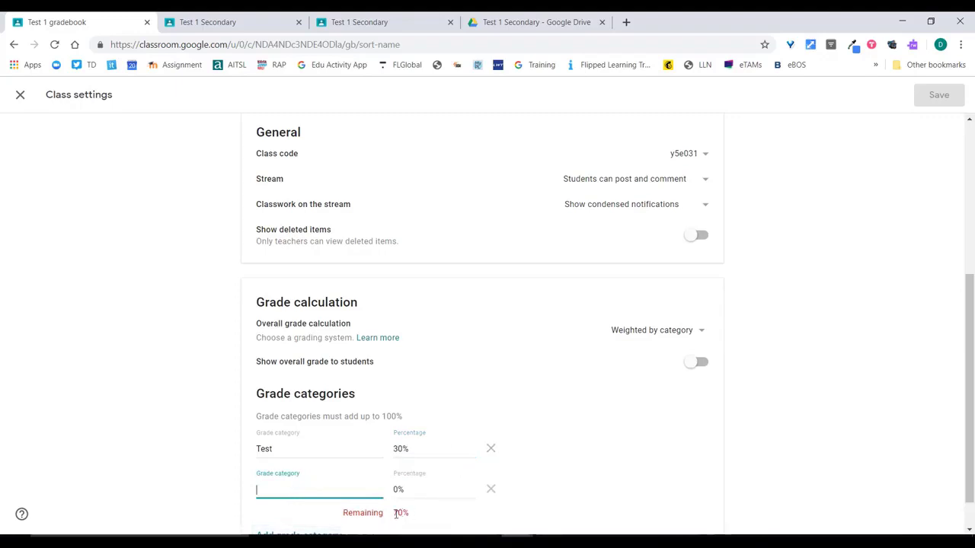
pyautogui.write('Research')
pyautogui.press('Tab')
pyautogui.write('4')
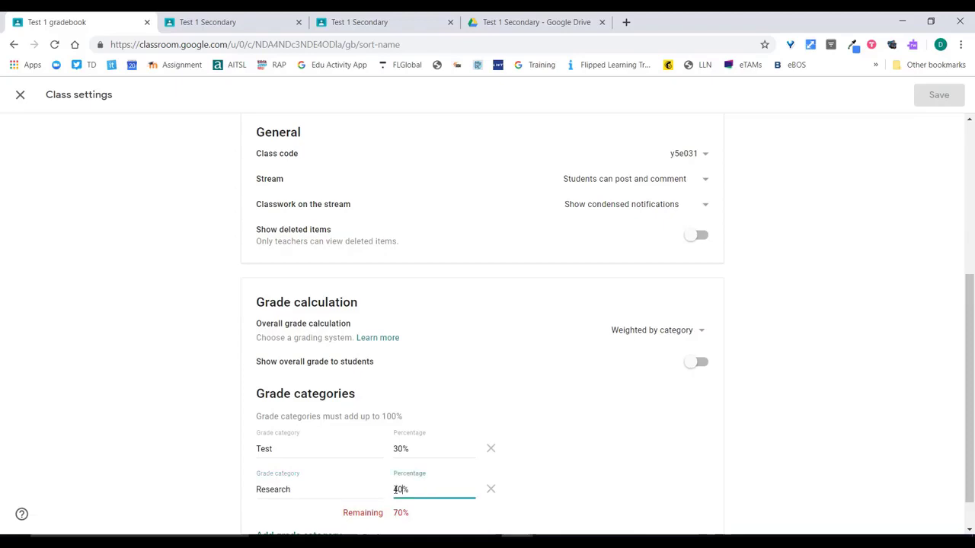
# - Add a third grade category named Group Project with a weight of 30%
pyautogui.scroll(-1, 342, 502)
pyautogui.click(302, 499)
pyautogui.write('Group P')
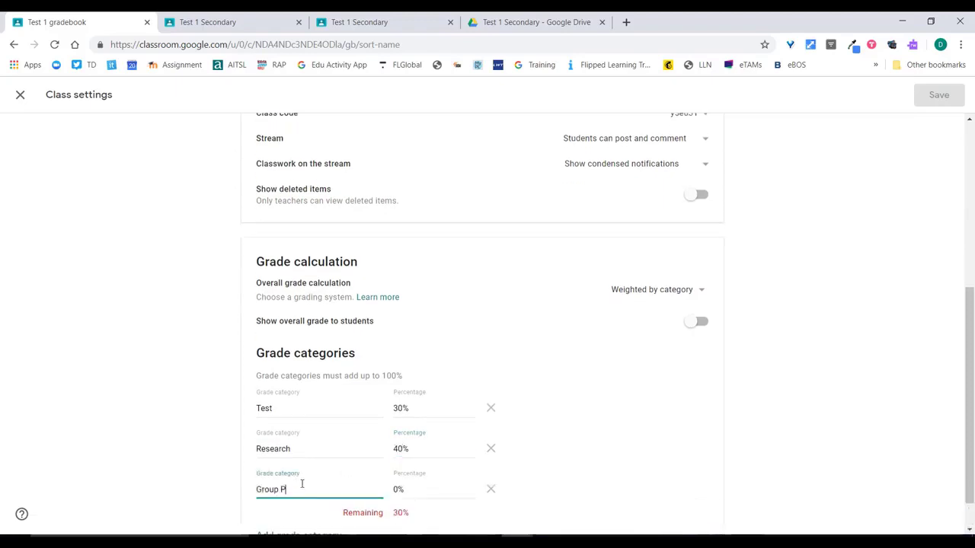
pyautogui.write('roject')
pyautogui.press('Tab')
pyautogui.write('3')
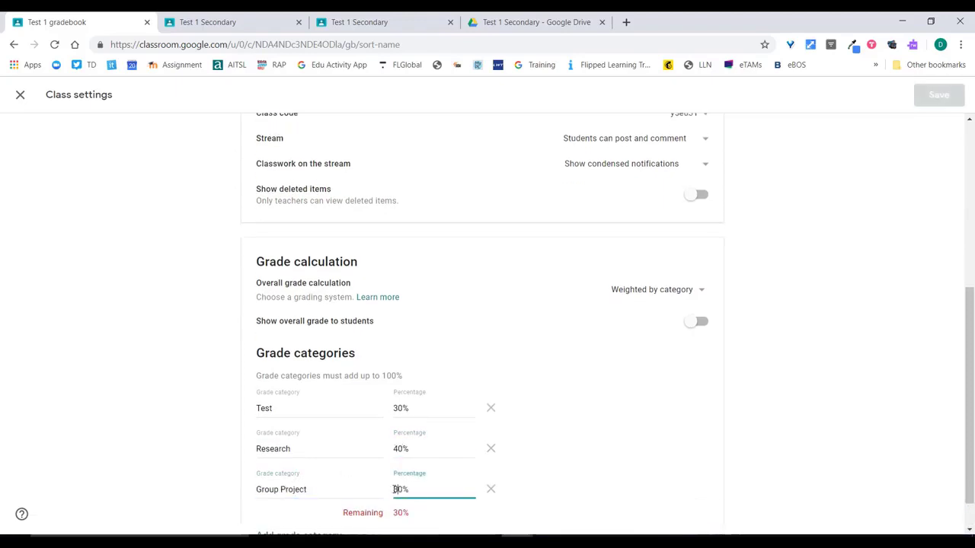
pyautogui.click(534, 490)
pyautogui.scroll(-1, 466, 429)
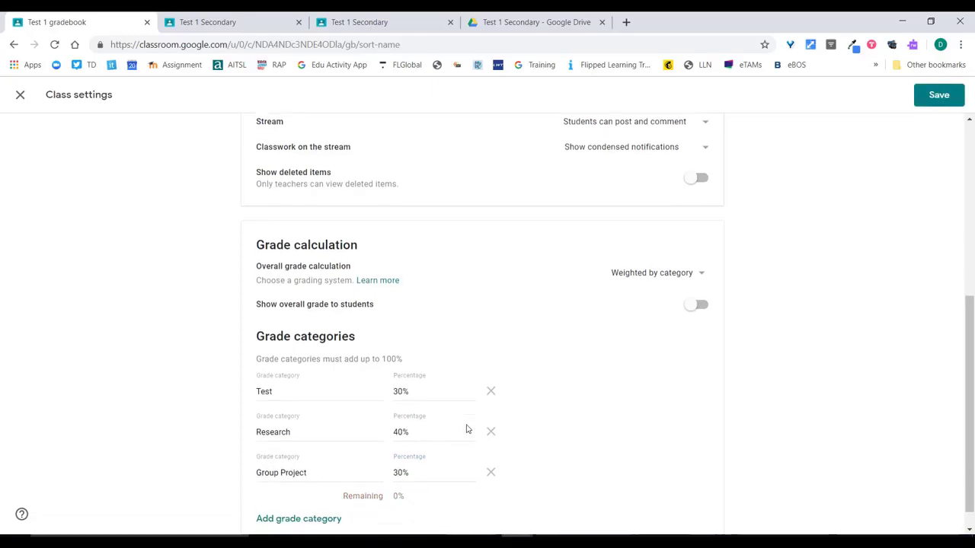
# - Change the overall grade calculation to Total points and save the class settings
pyautogui.scroll(5, 466, 429)
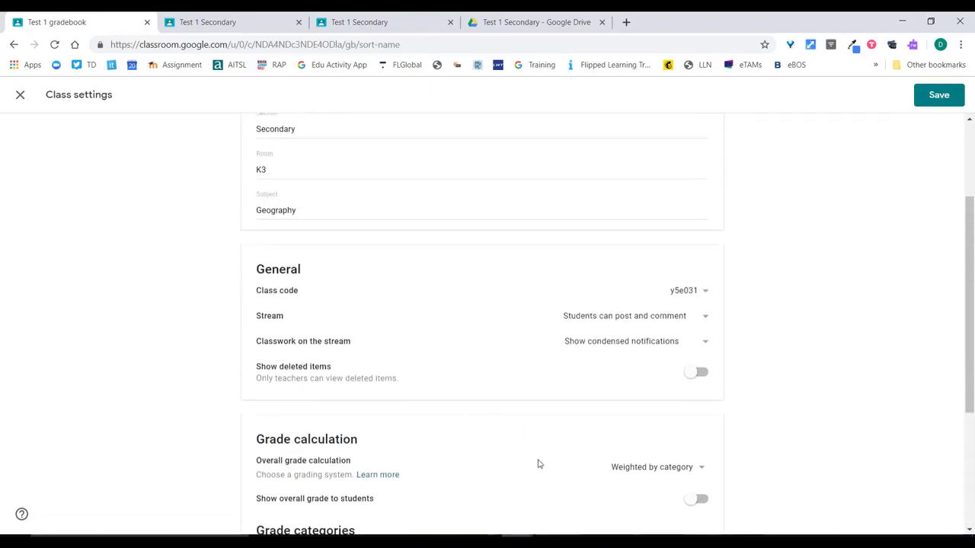
pyautogui.scroll(-4, 728, 301)
pyautogui.click(702, 283)
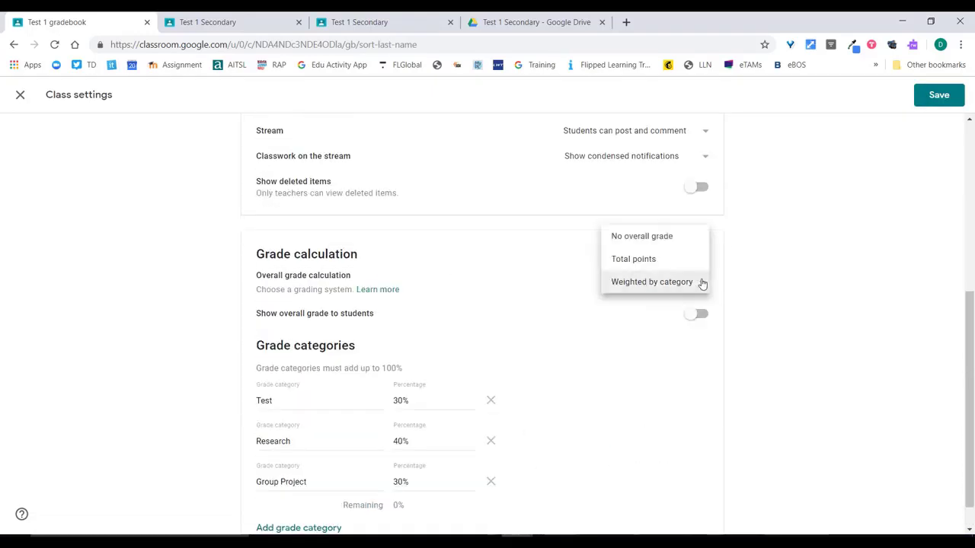
pyautogui.click(670, 263)
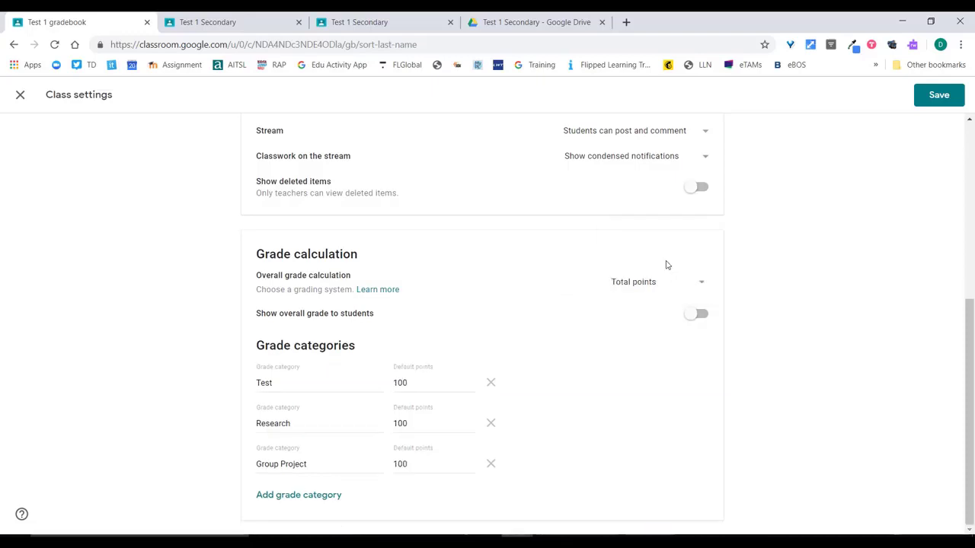
pyautogui.click(939, 99)
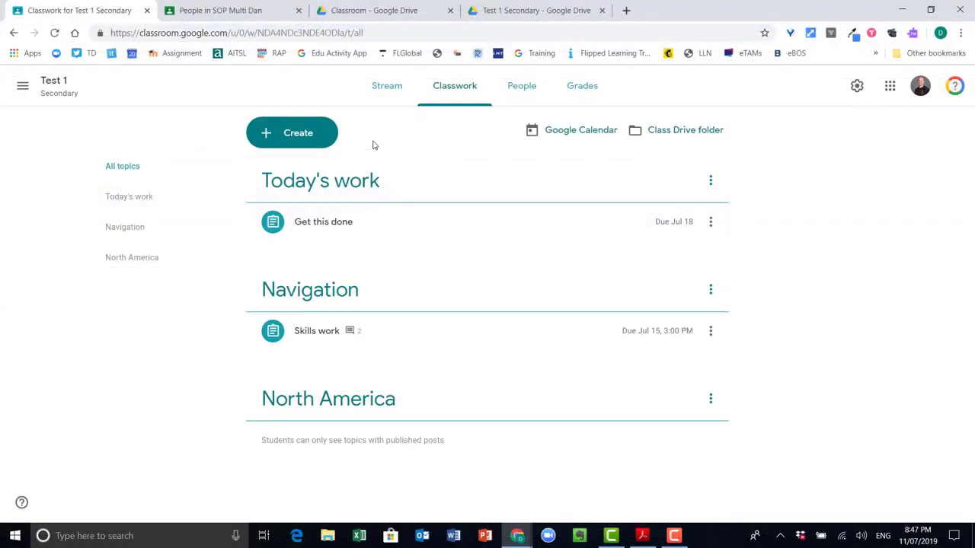
# - Examine a new Classwork question's options, trying Multiple choice and the class summary setting, and close it without posting
pyautogui.click(272, 135)
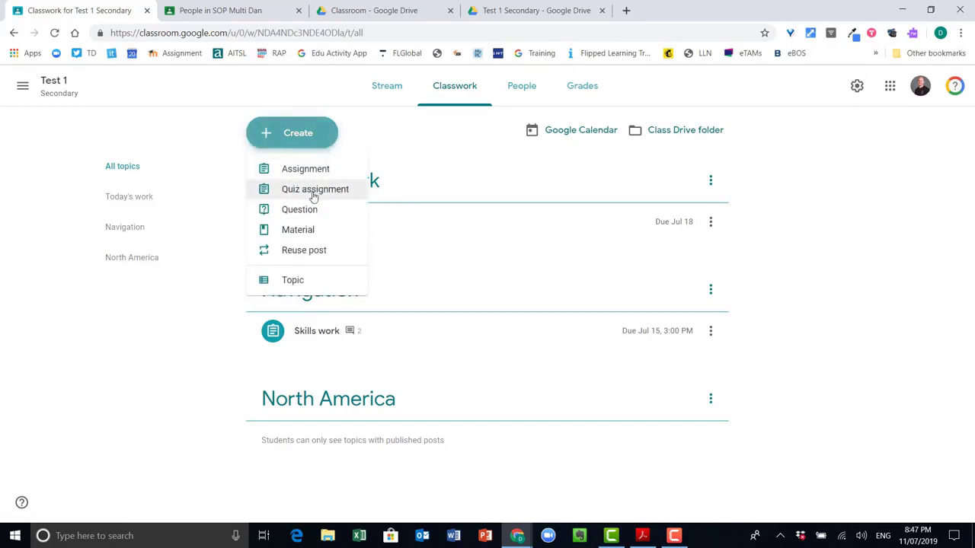
pyautogui.click(305, 212)
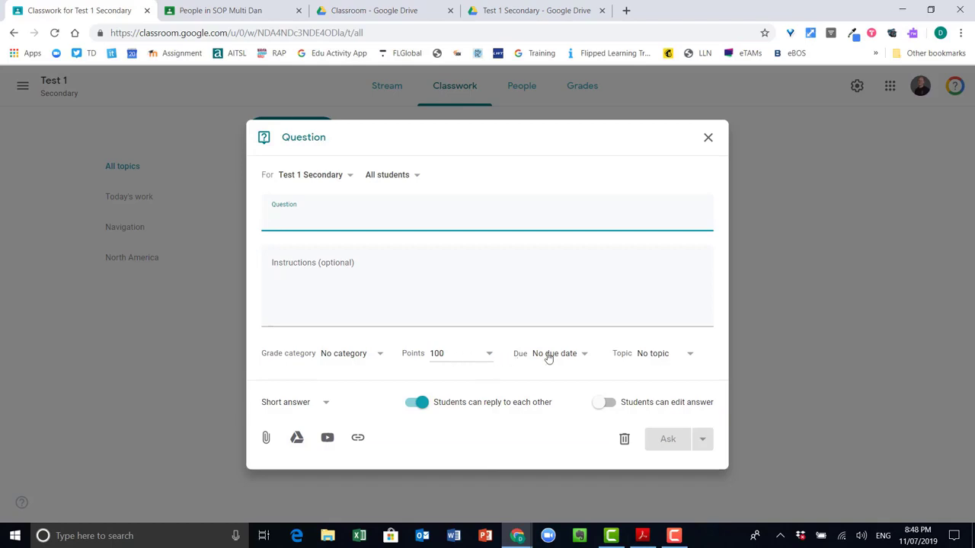
pyautogui.click(324, 410)
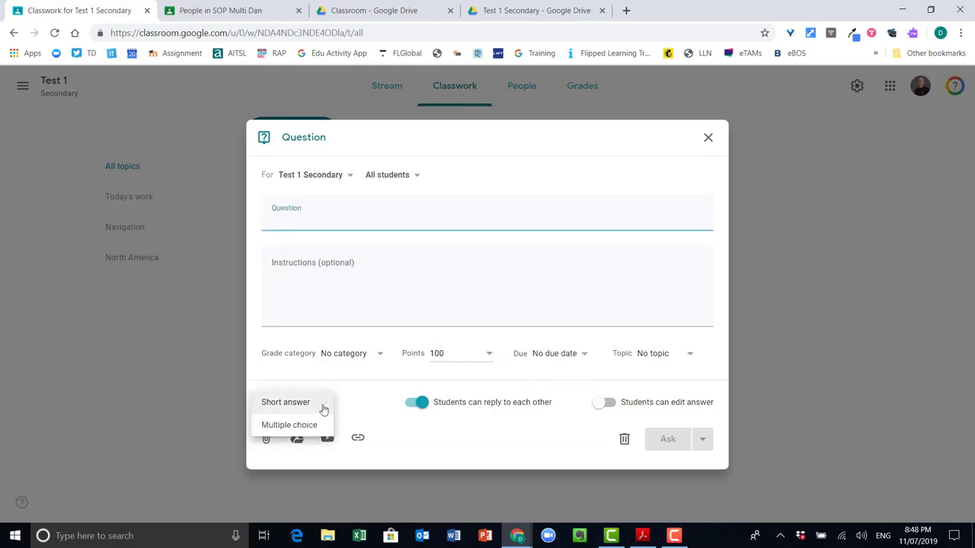
pyautogui.click(319, 424)
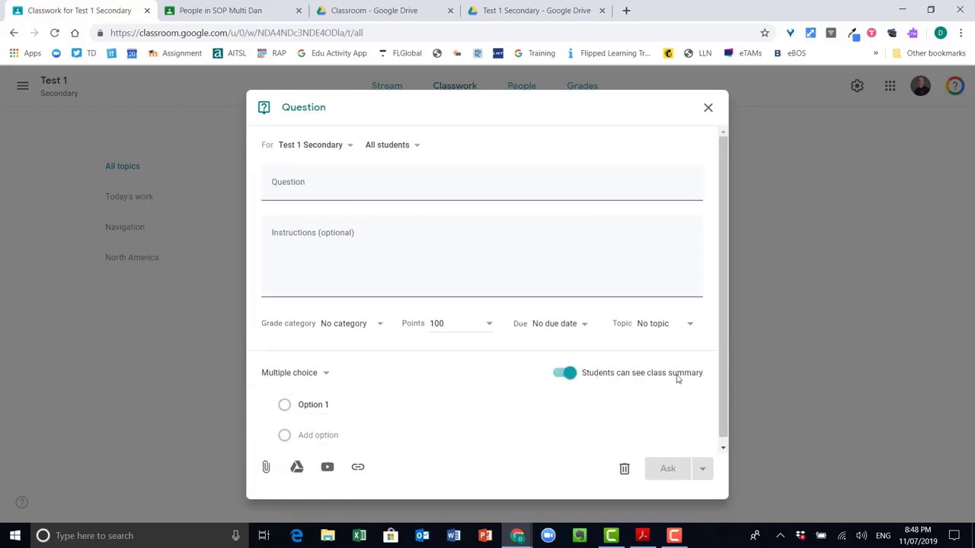
pyautogui.click(566, 376)
pyautogui.click(708, 107)
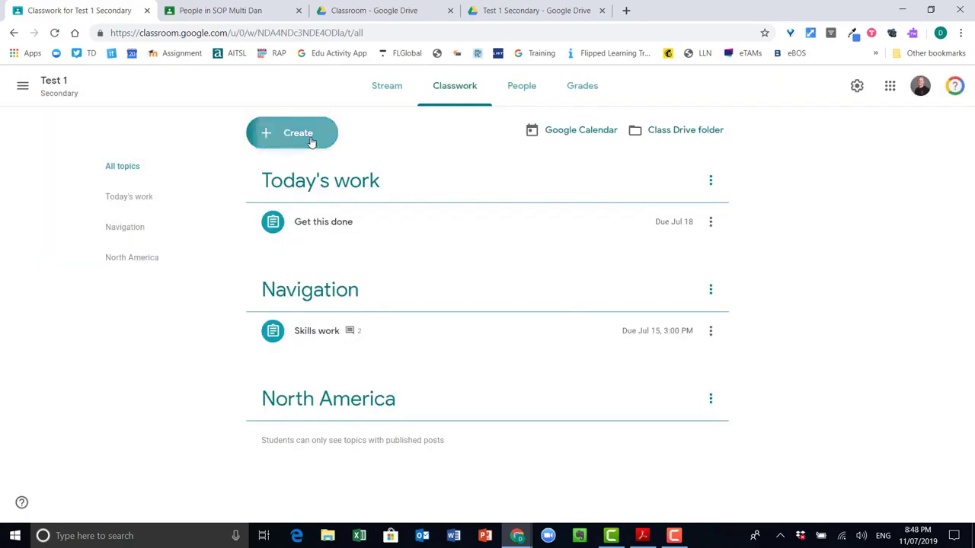
# - Start a quiz assignment, check its grade category and points choices, and view the attached Blank Quiz form before closing it
pyautogui.click(311, 141)
pyautogui.click(327, 192)
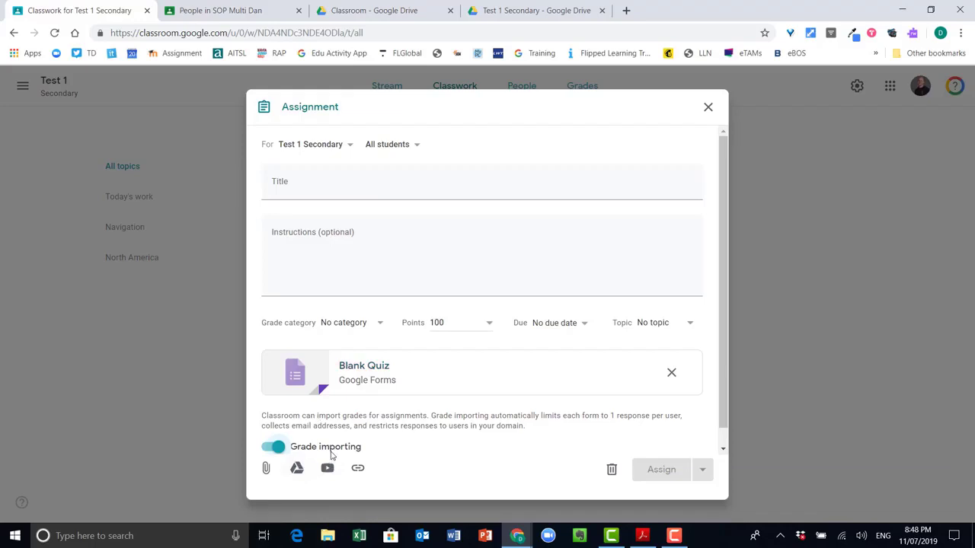
pyautogui.click(343, 186)
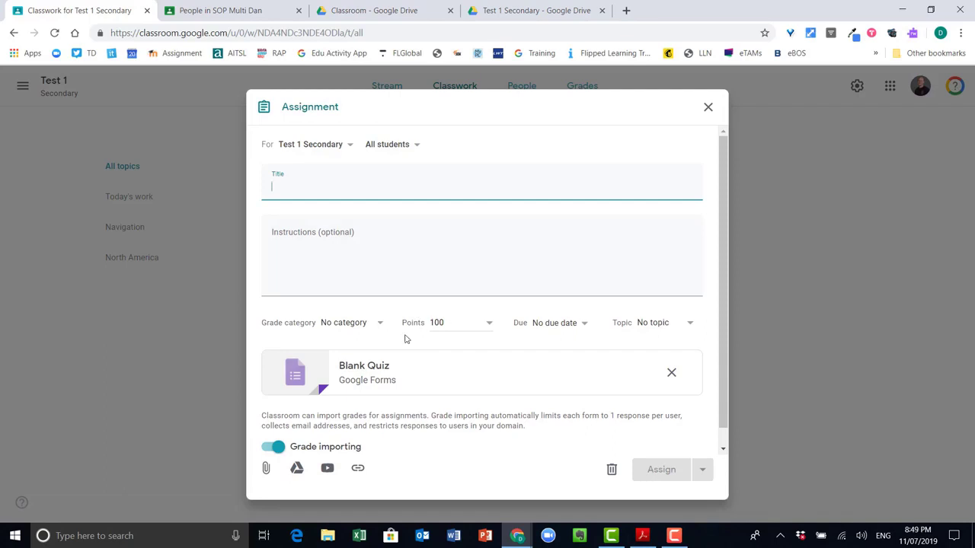
pyautogui.click(371, 326)
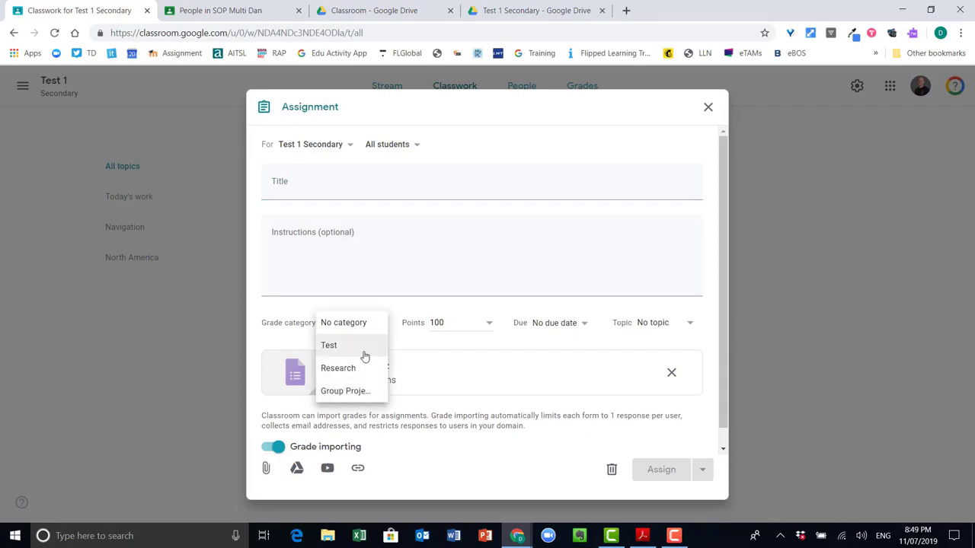
pyautogui.click(454, 320)
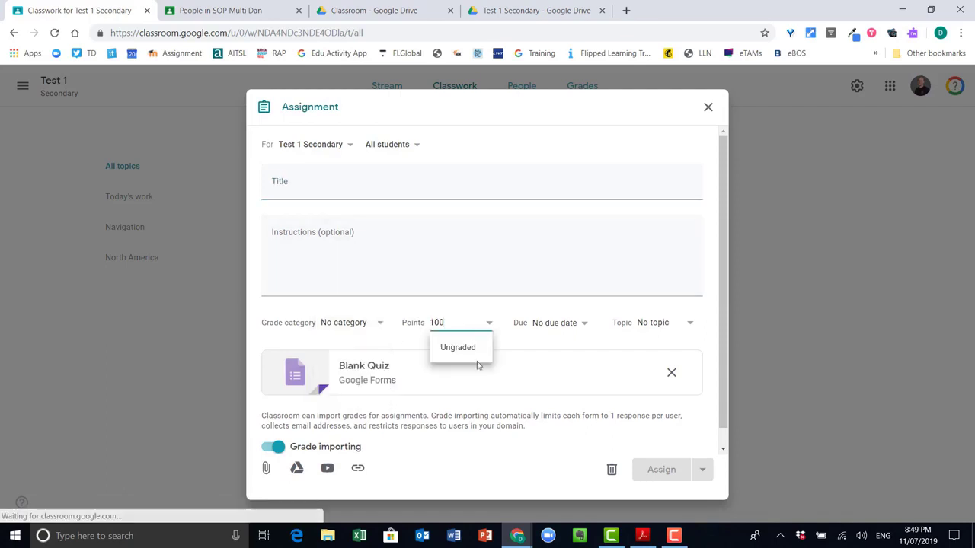
pyautogui.click(356, 370)
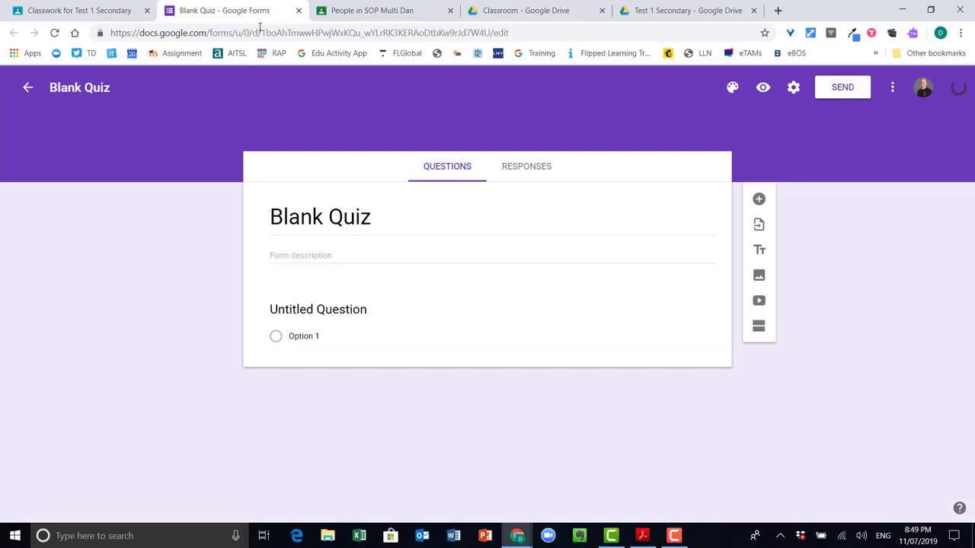
pyautogui.click(299, 10)
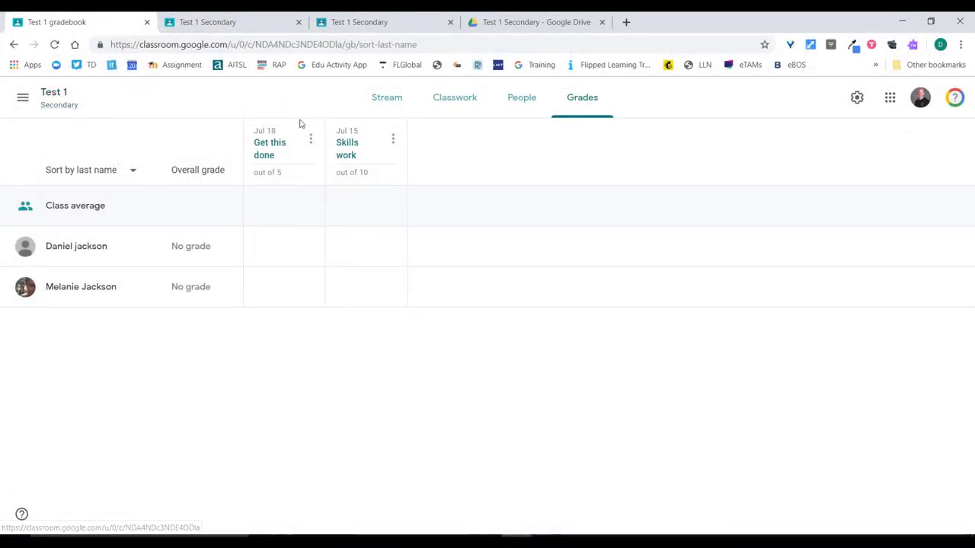
# - Check the class Stream, and open the student work overview of the "Get this done" assignment from Classwork
pyautogui.click(386, 101)
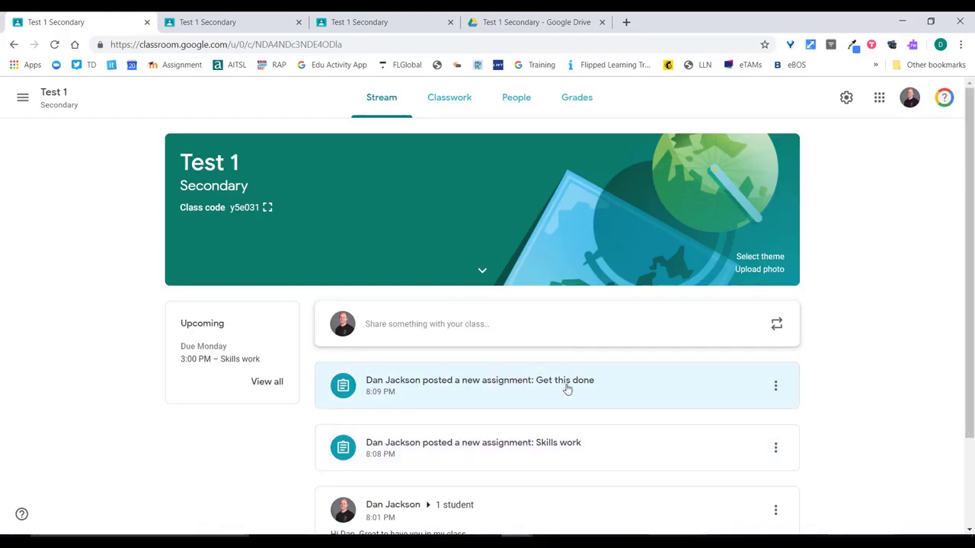
pyautogui.click(466, 97)
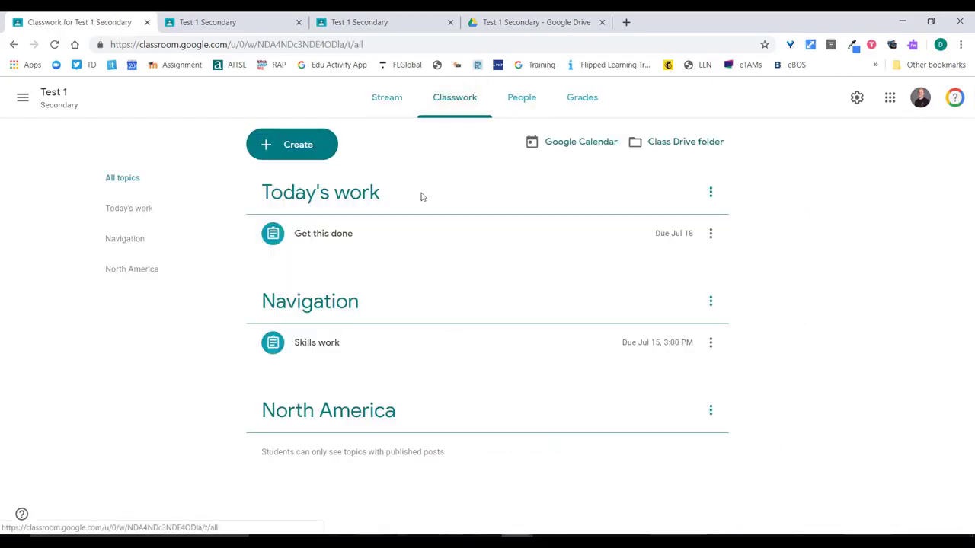
pyautogui.click(352, 239)
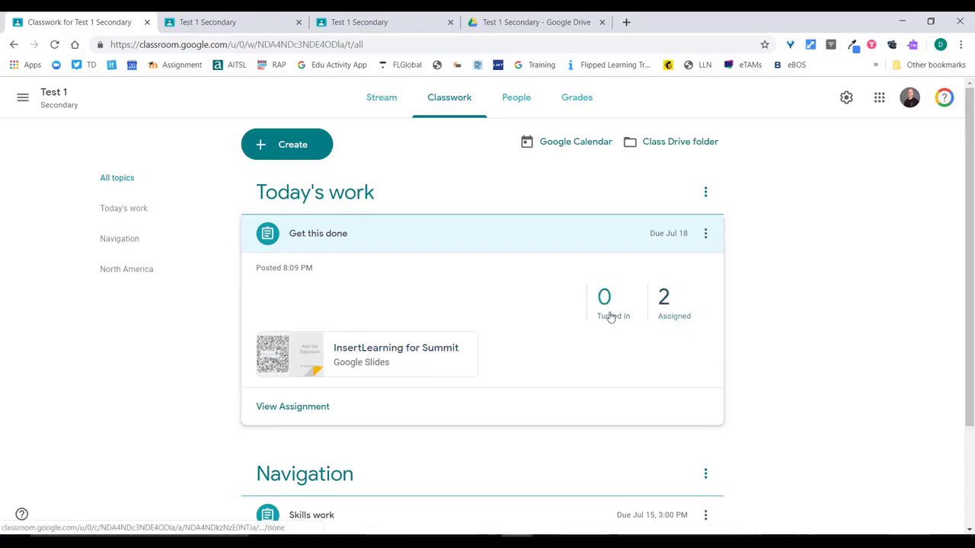
pyautogui.click(283, 410)
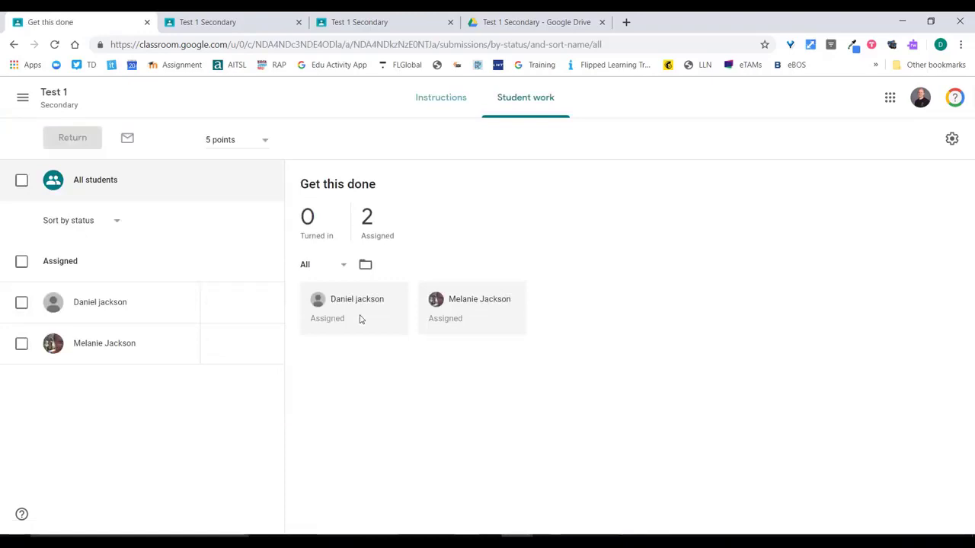